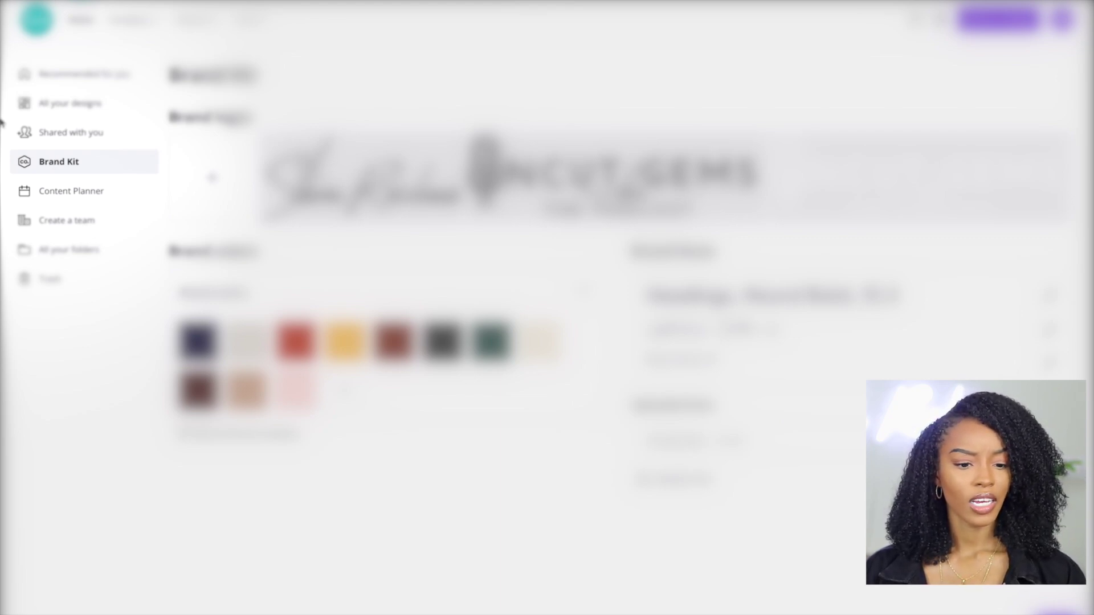
# Look through the list of all existing designs and return to the recommended home page.
pyautogui.click(40, 140)
pyautogui.click(59, 101)
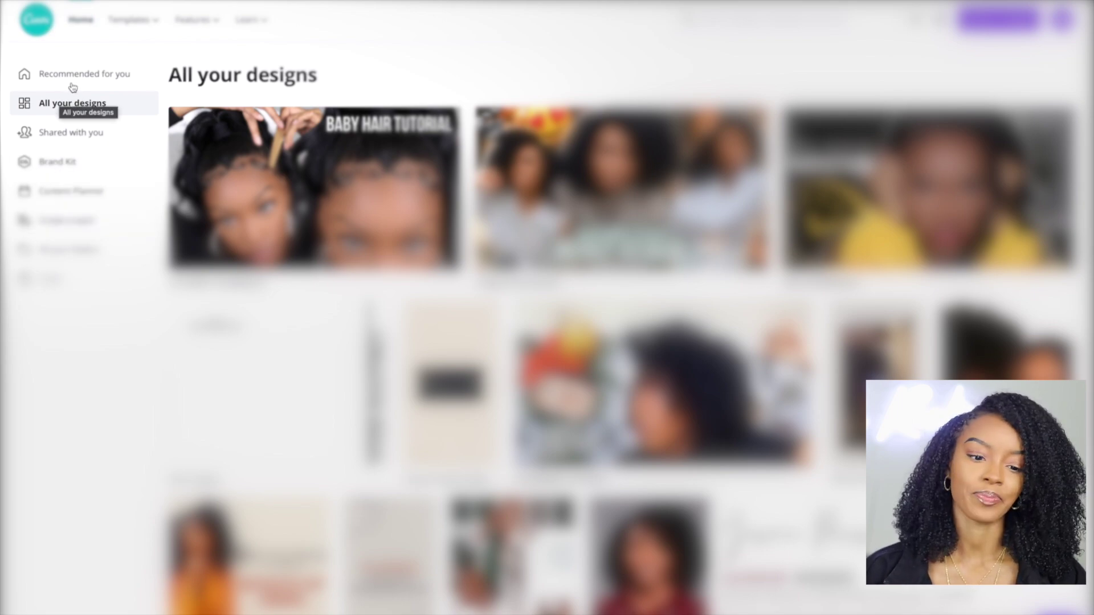
pyautogui.click(72, 85)
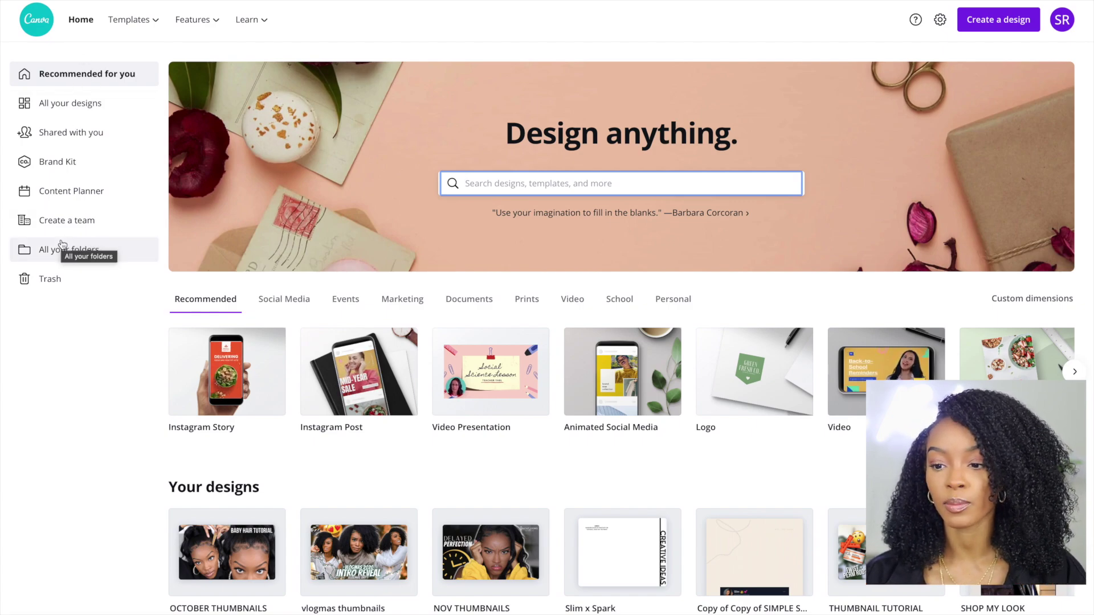
# Create a new design of the Tutorial YouTube Thumbnail type, searching for "youtube t".
pyautogui.click(985, 25)
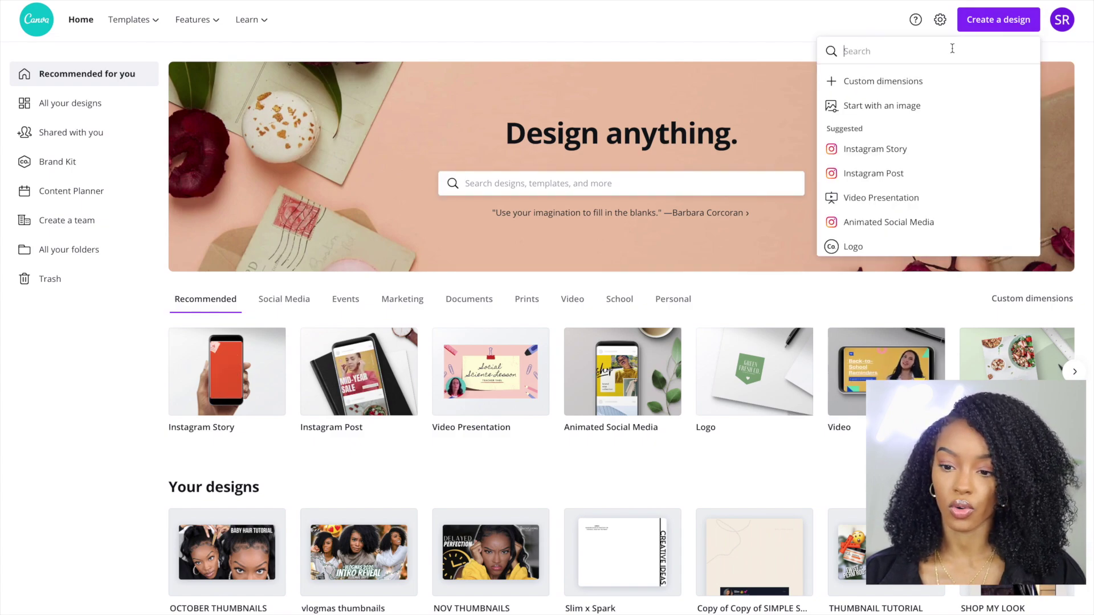
pyautogui.write('youtube t')
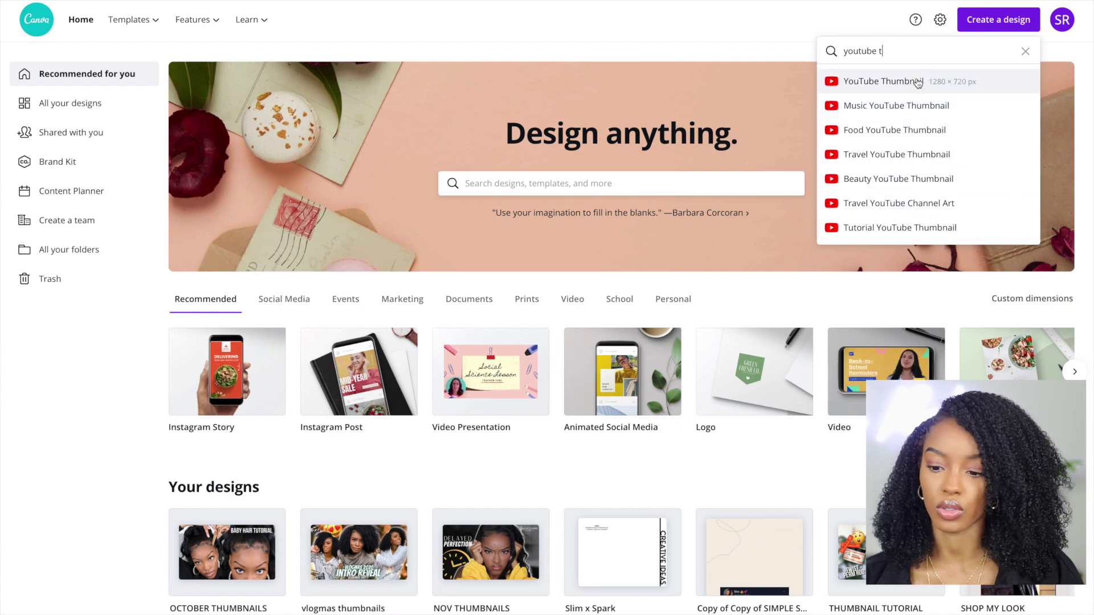
pyautogui.click(897, 231)
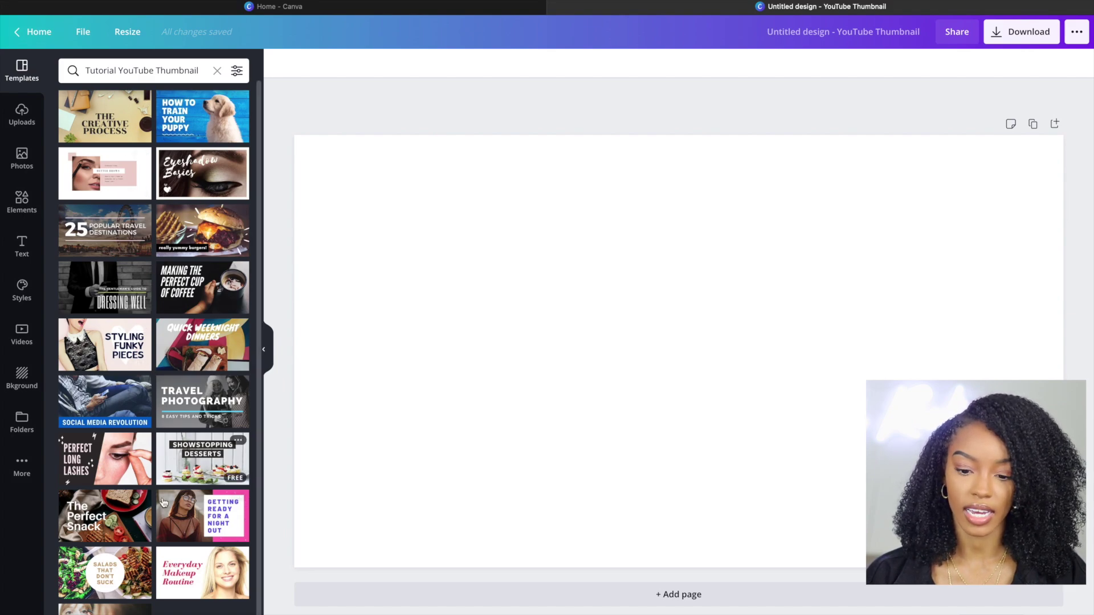
# Try the Making the Perfect Cup of Coffee, Perfect Long Lashes and Social Media Revolution templates on the page.
pyautogui.click(184, 310)
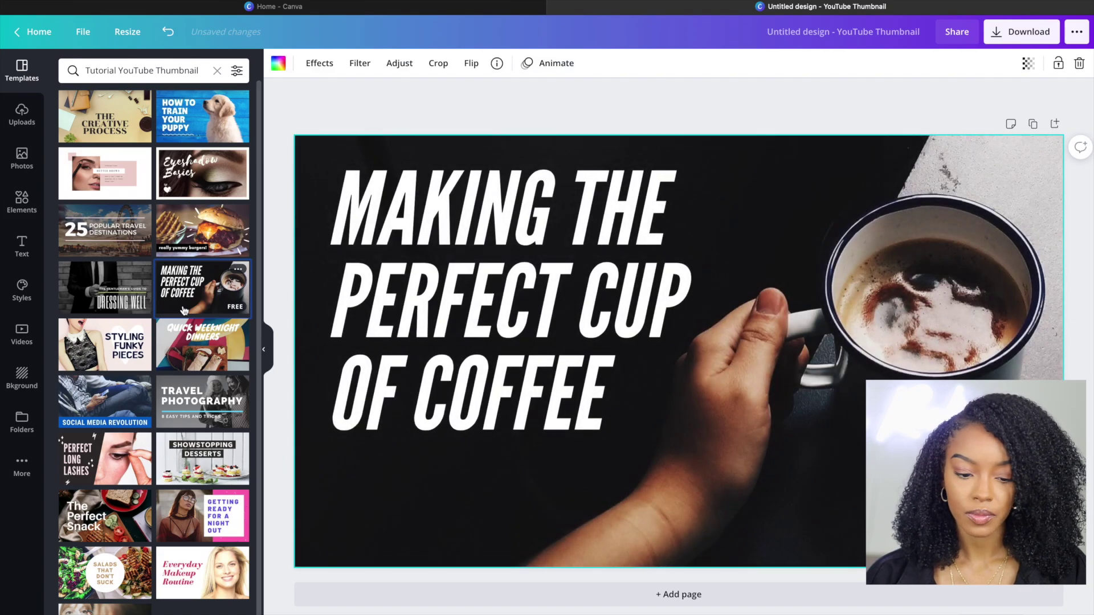
pyautogui.click(107, 460)
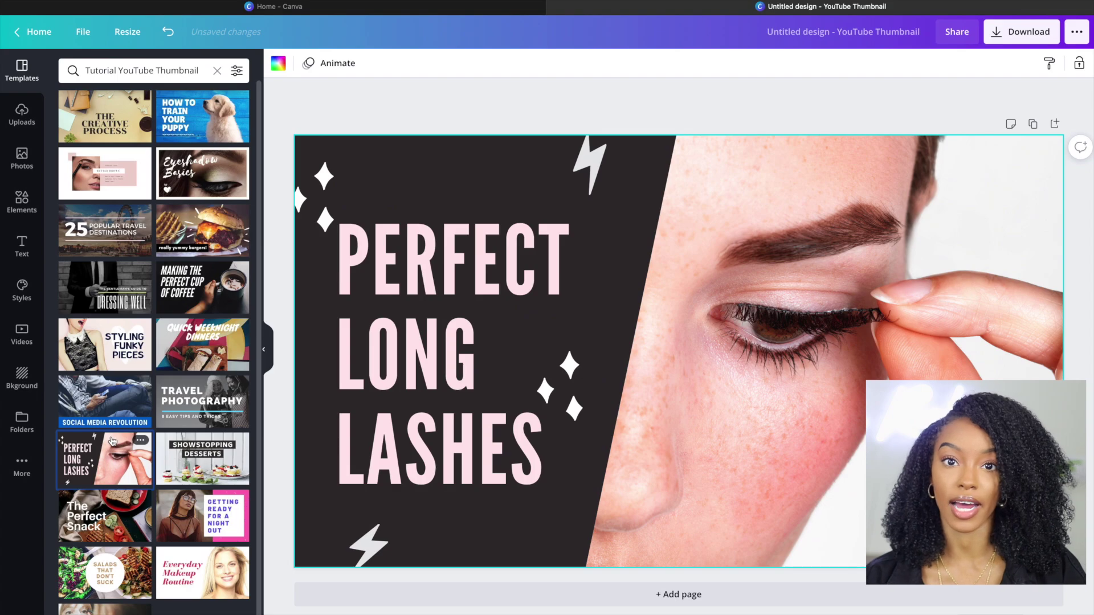
pyautogui.click(102, 395)
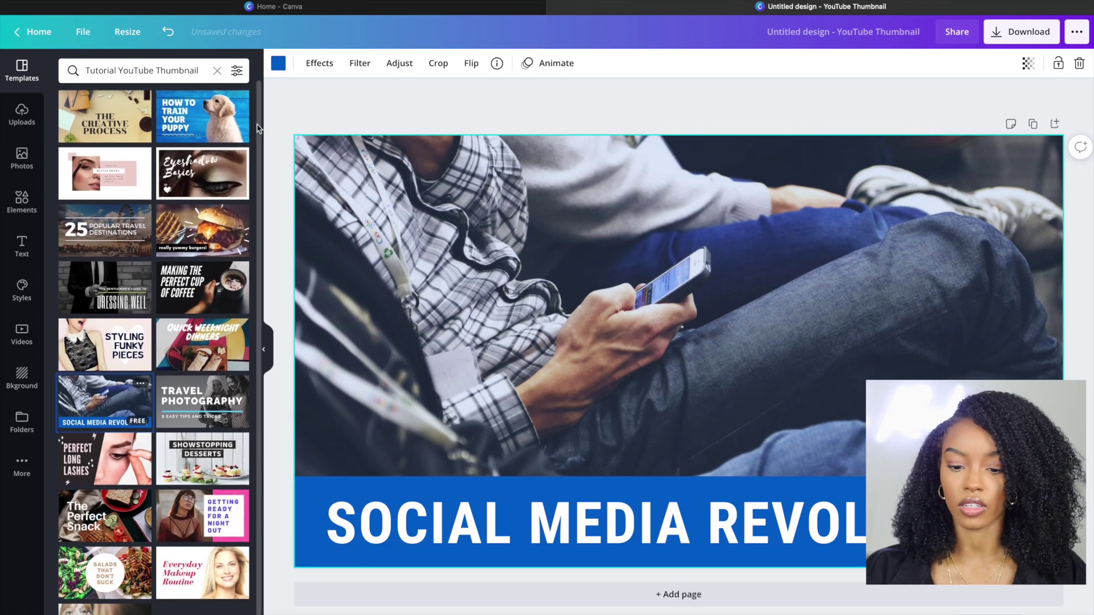
# Delete the template's photo and its blue title banner from the page.
pyautogui.press('Delete')
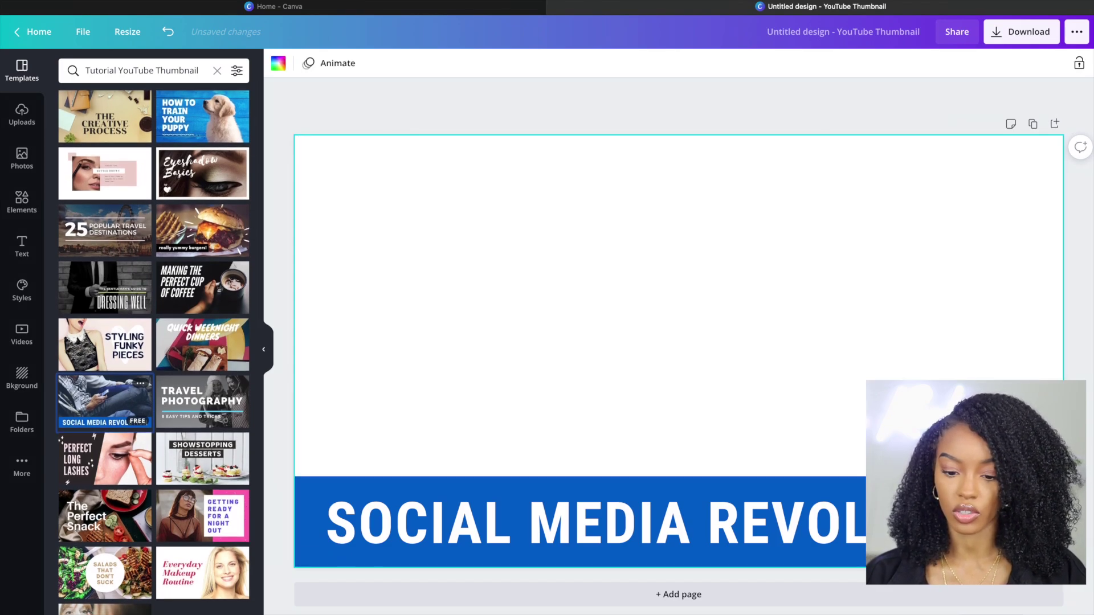
pyautogui.moveTo(482, 249); pyautogui.dragTo(508, 580)
pyautogui.press('Delete')
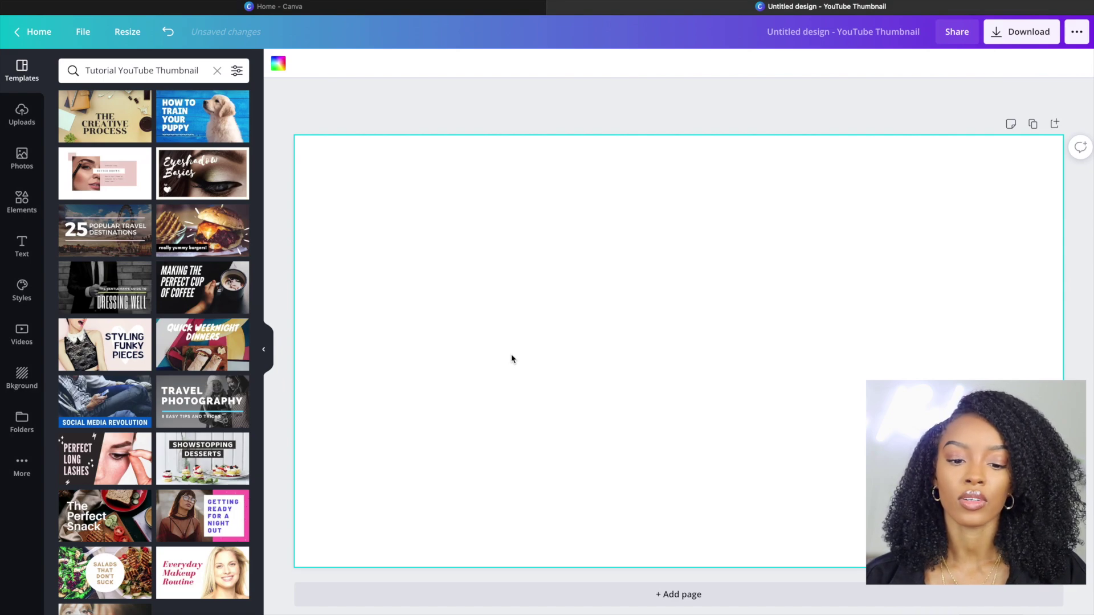
# Try several brand colors as the page background and settle on the cream one.
pyautogui.click(278, 65)
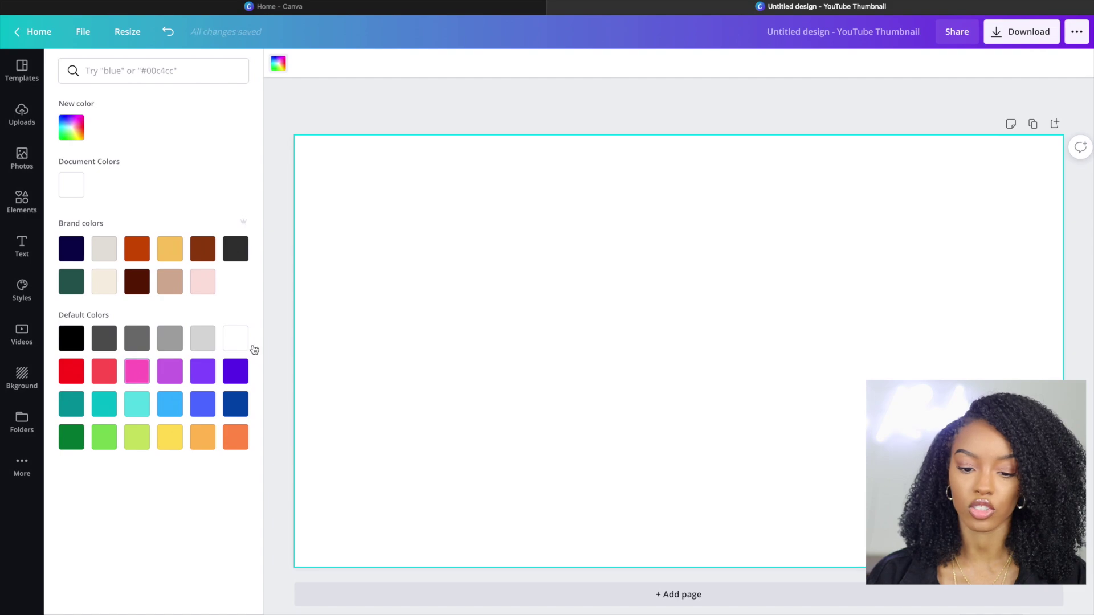
pyautogui.click(104, 283)
pyautogui.click(105, 250)
pyautogui.click(131, 253)
pyautogui.click(136, 280)
pyautogui.click(104, 281)
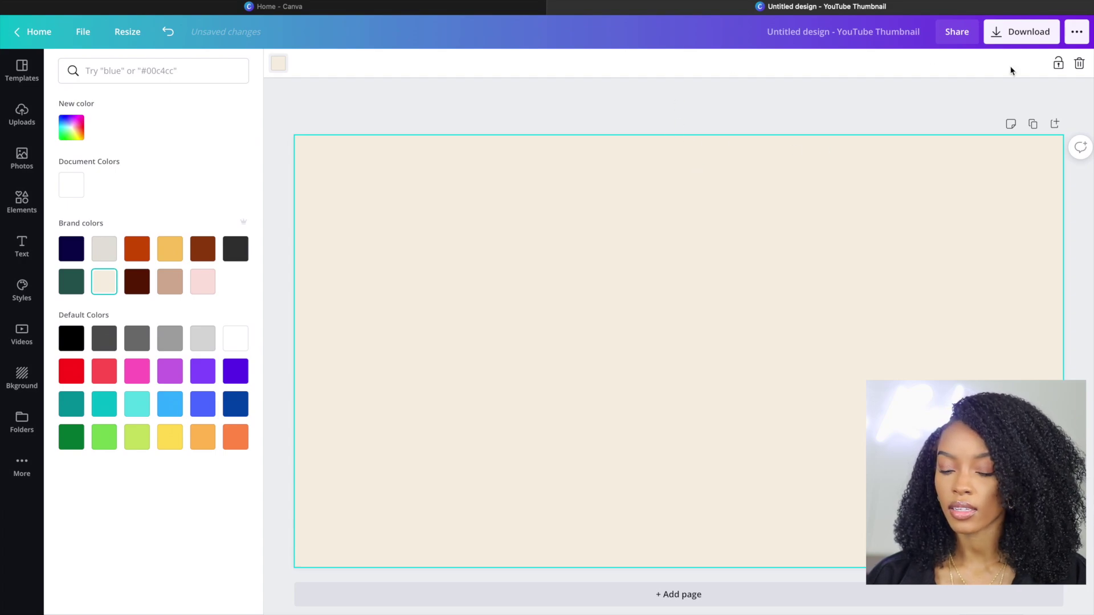
# Lock and unlock the cream background, and delete it from the page.
pyautogui.click(1058, 65)
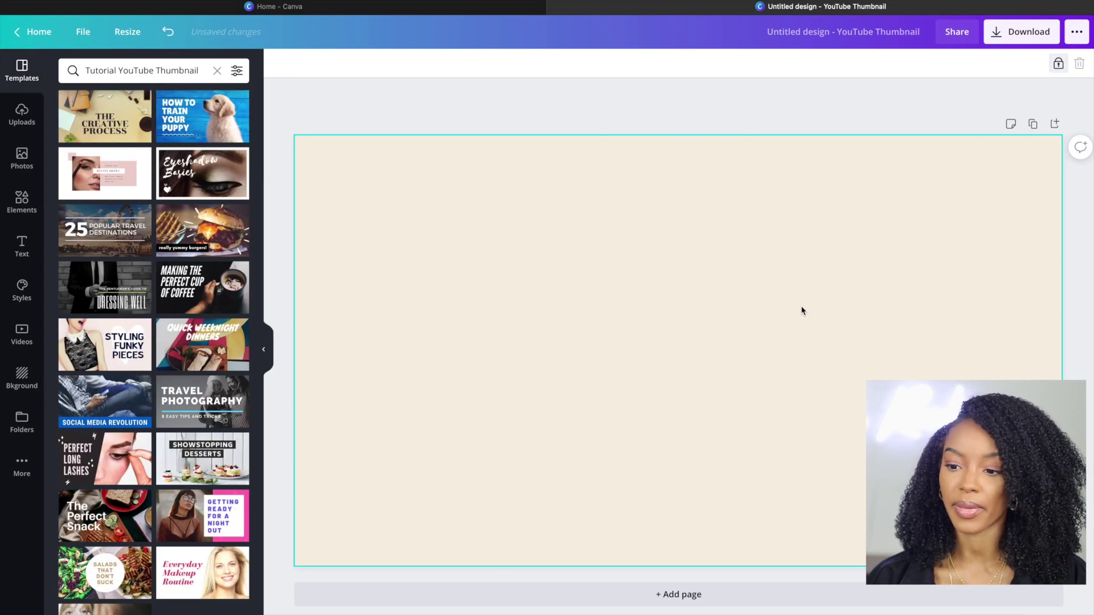
pyautogui.click(1058, 65)
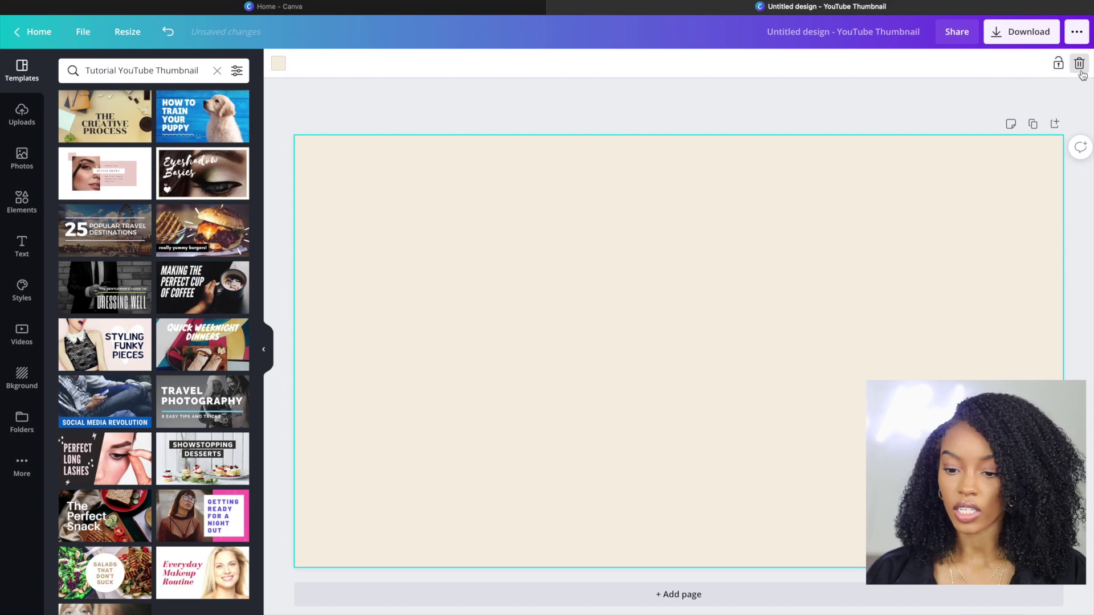
pyautogui.click(1079, 65)
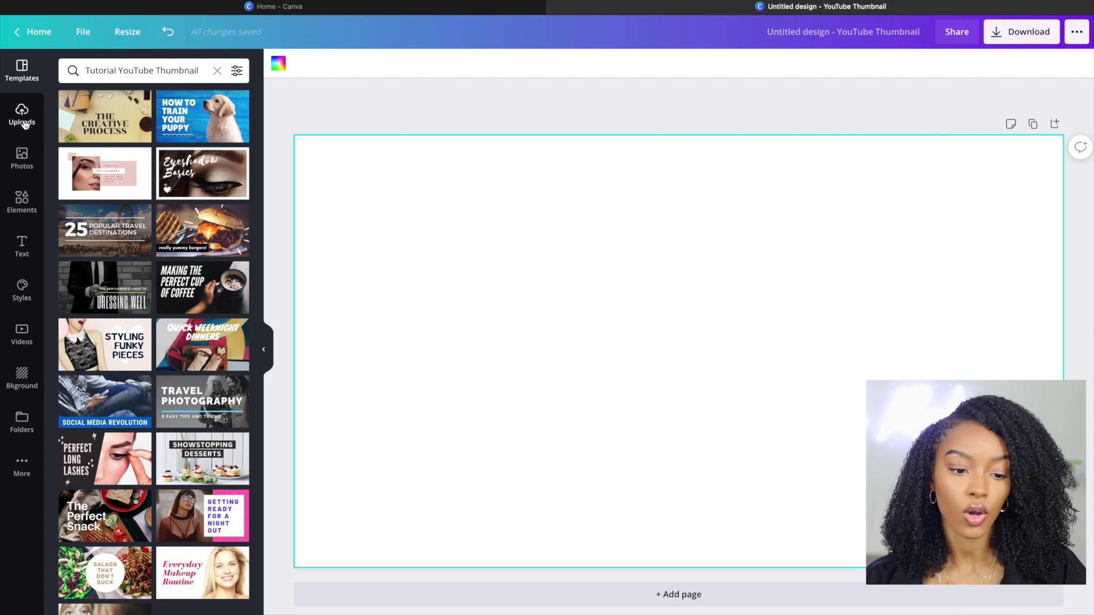
# Open the uploaded images and check which sources media can be uploaded from.
pyautogui.click(23, 122)
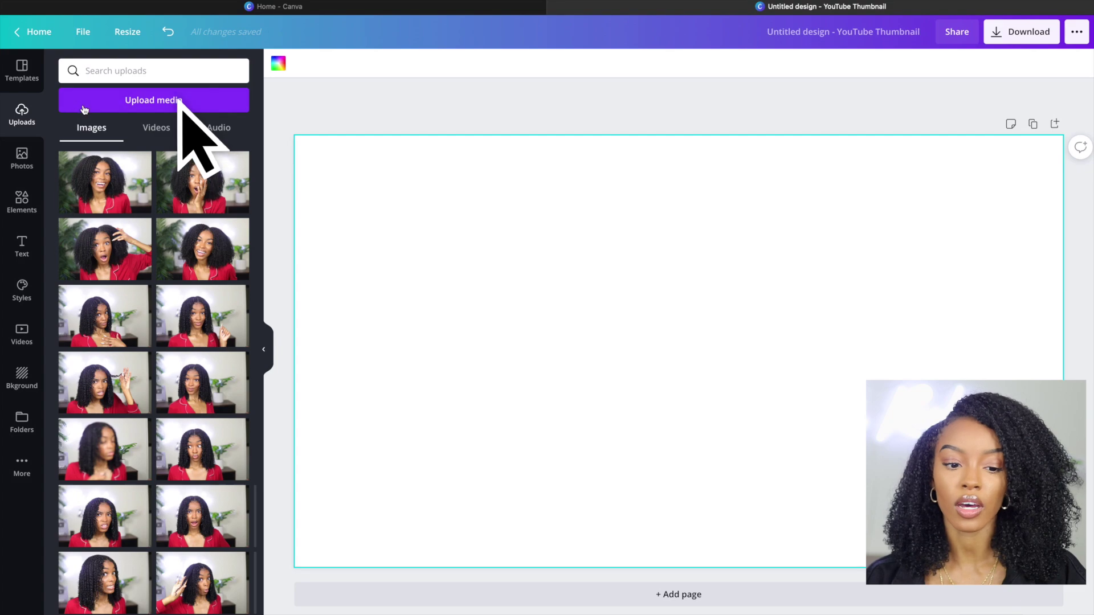
pyautogui.click(82, 108)
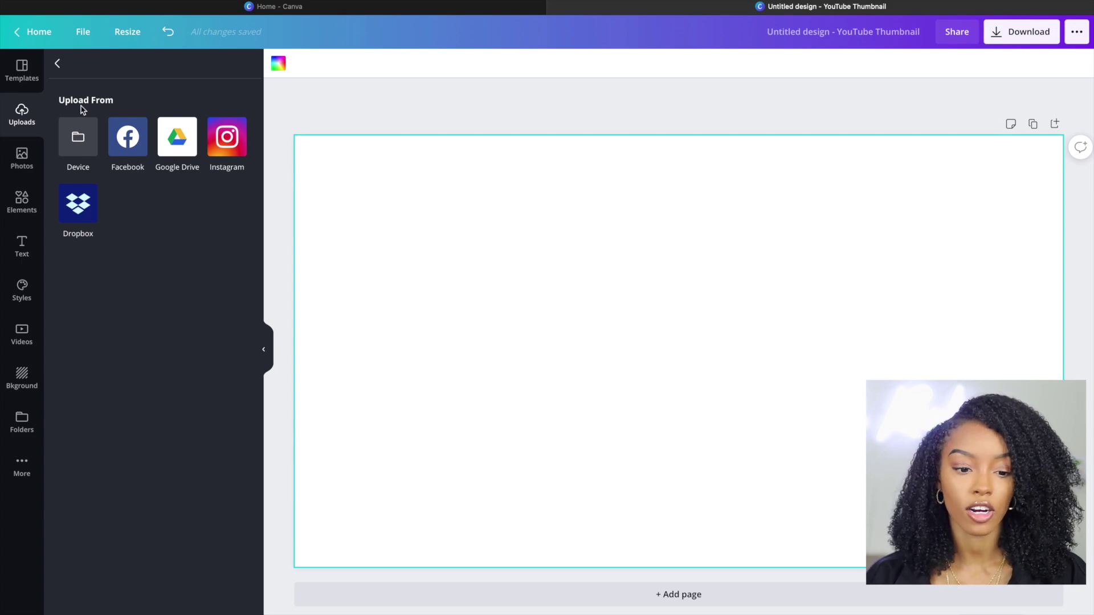
pyautogui.click(58, 63)
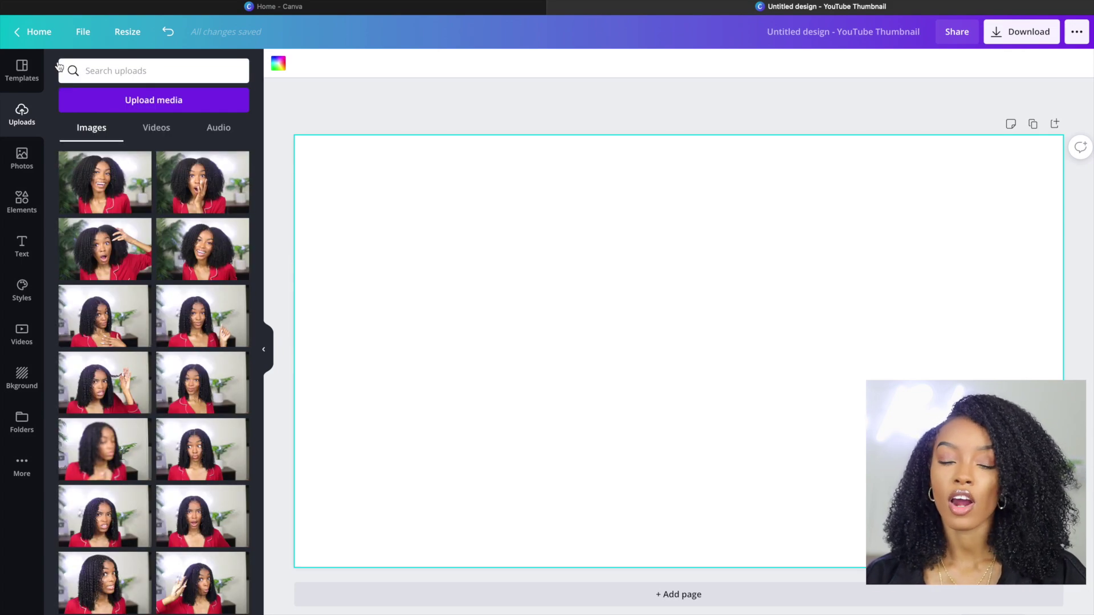
# Add four uploaded shoulder-length curl photos to the page: frowning, hand raised, sideways glance, and hand holding a curl.
pyautogui.scroll(-4, 103, 309)
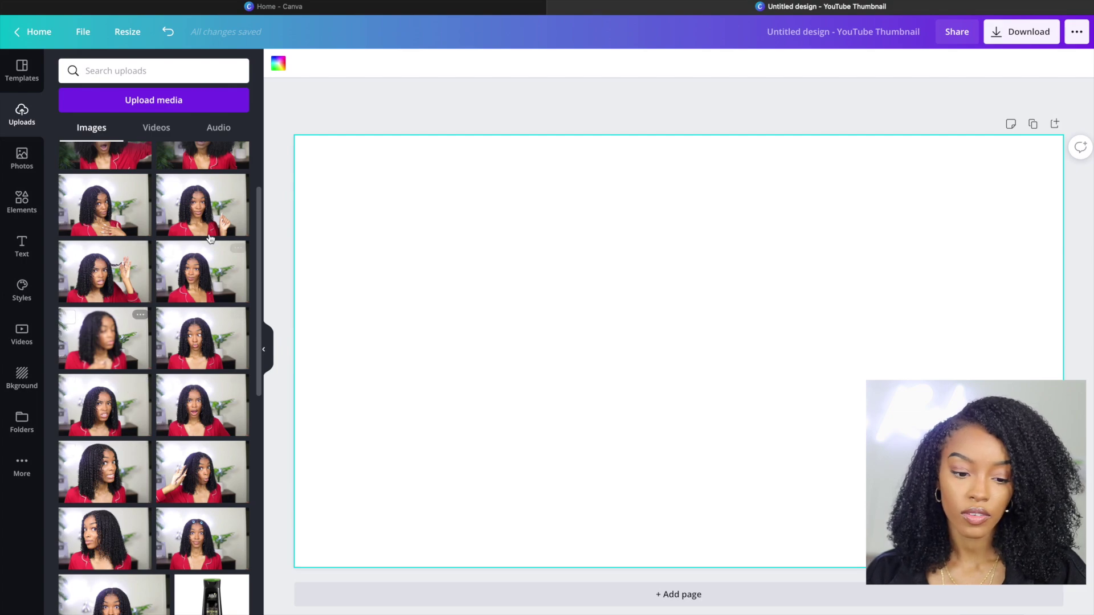
pyautogui.click(110, 283)
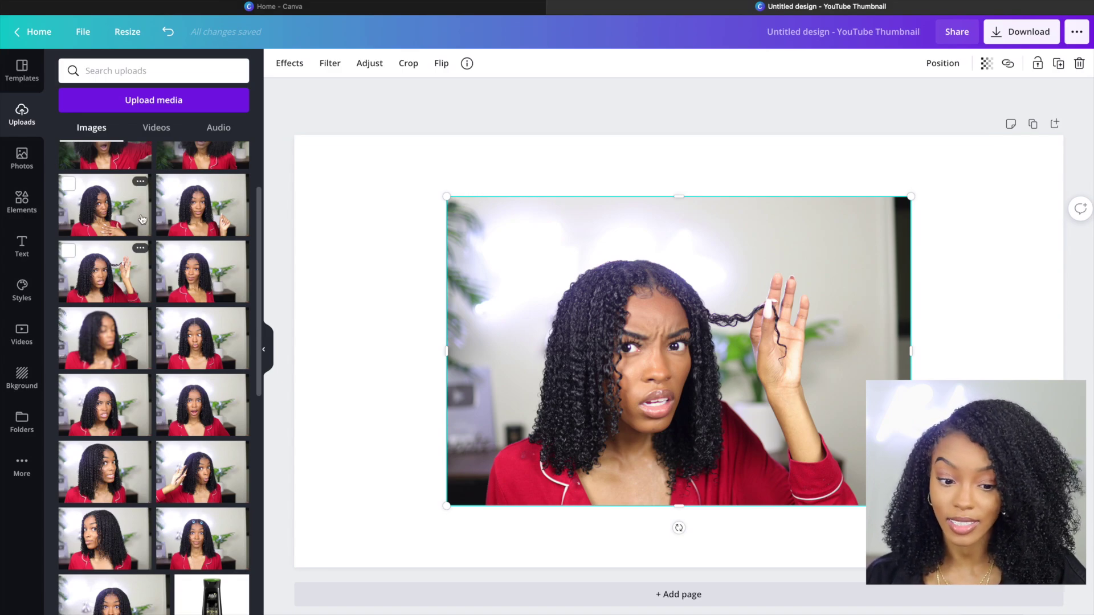
pyautogui.click(190, 215)
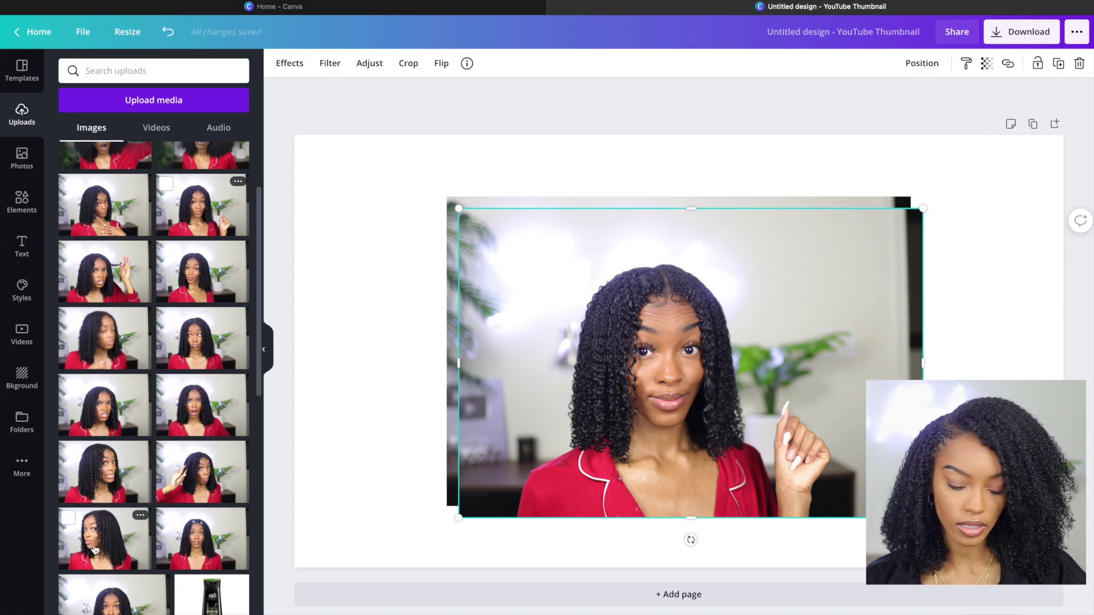
pyautogui.click(95, 549)
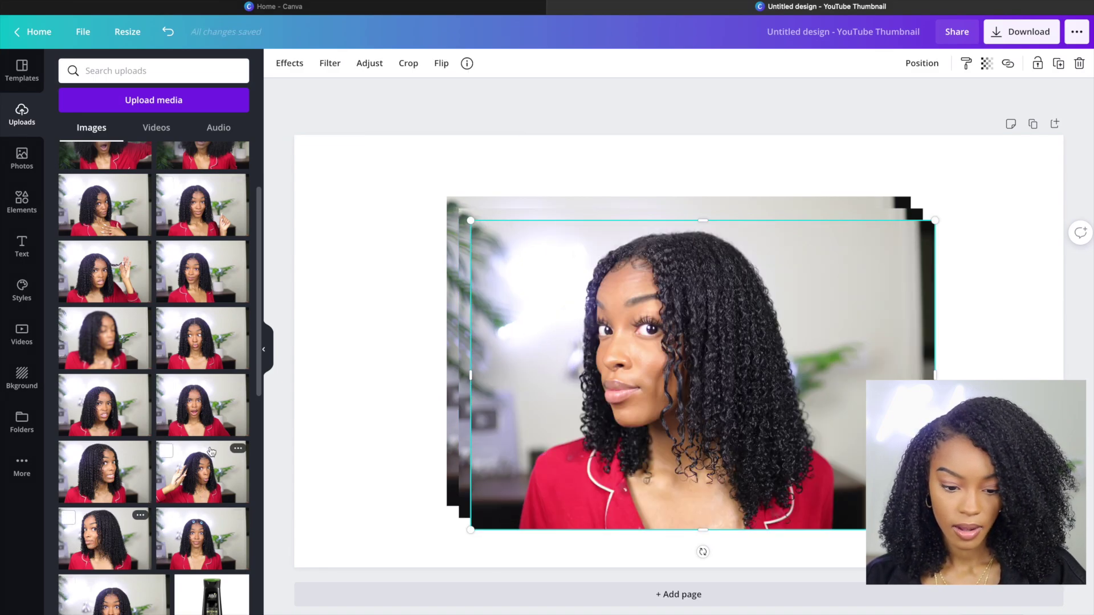
pyautogui.click(196, 480)
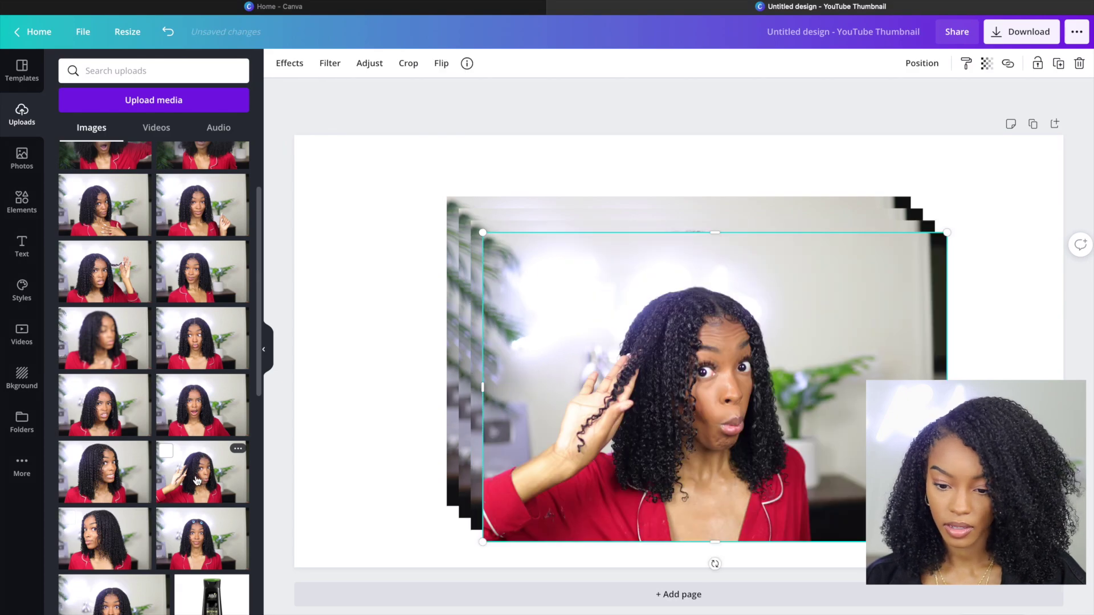
# Add the smiling and hand-over-mouth photos with fuller hair, and delete the hand-over-mouth one.
pyautogui.scroll(3, 209, 393)
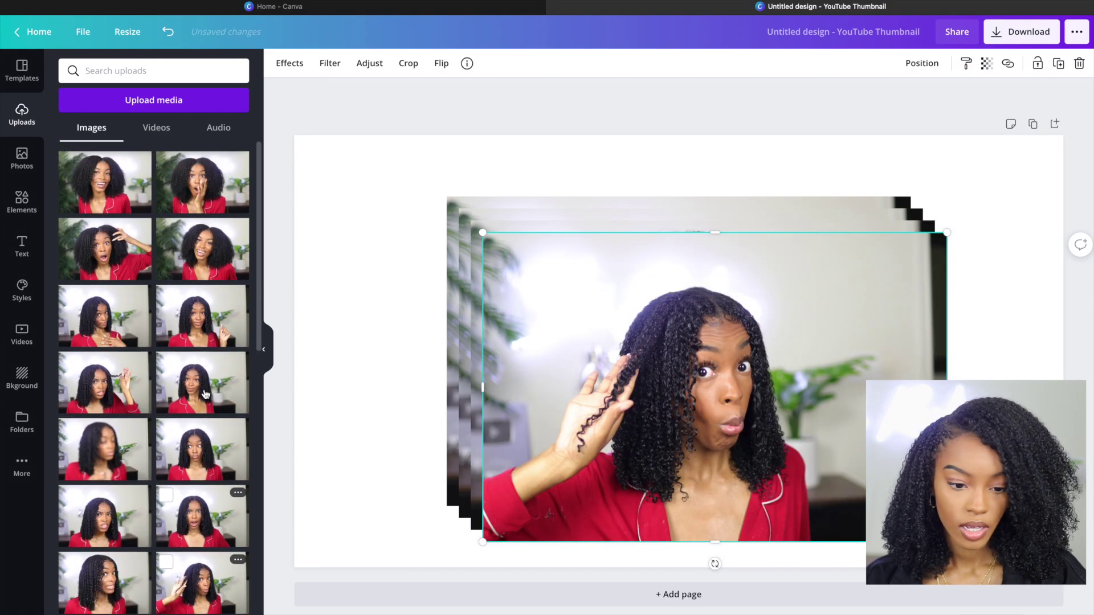
pyautogui.click(122, 195)
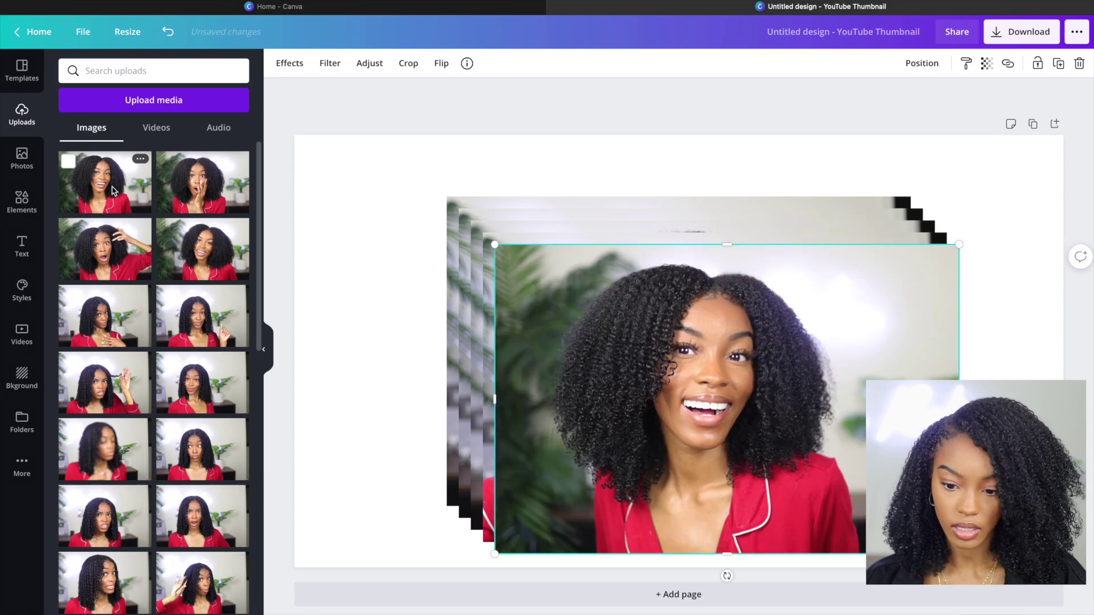
pyautogui.click(211, 205)
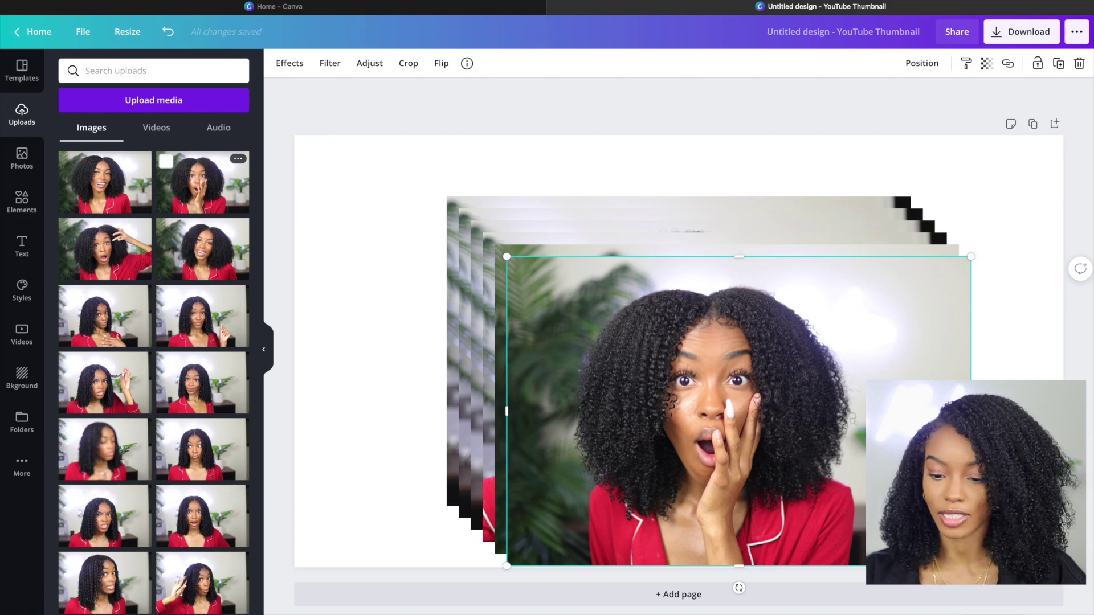
pyautogui.press('Delete')
# Move the smiling photo to the page's upper-right corner and the photo with the hand holding a curl to the upper-left corner.
pyautogui.moveTo(713, 431); pyautogui.dragTo(974, 342)
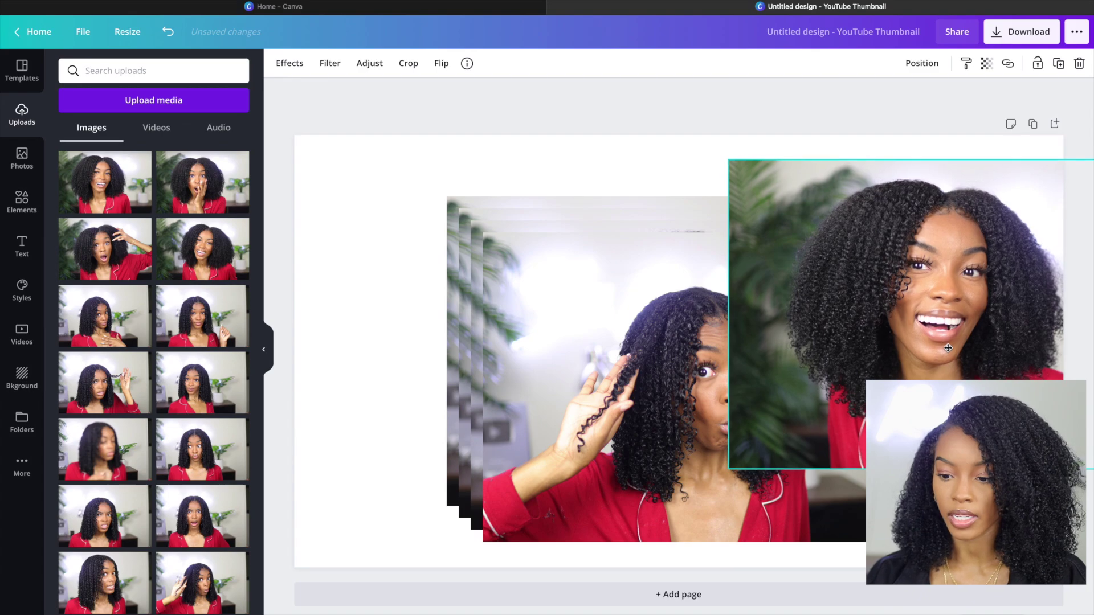
pyautogui.moveTo(897, 341); pyautogui.dragTo(961, 274)
pyautogui.click(672, 348)
pyautogui.moveTo(672, 348); pyautogui.dragTo(480, 252)
# Pull out the three leftover photos stacked in the middle of the page and delete each of them.
pyautogui.click(626, 459)
pyautogui.moveTo(630, 463); pyautogui.dragTo(494, 568)
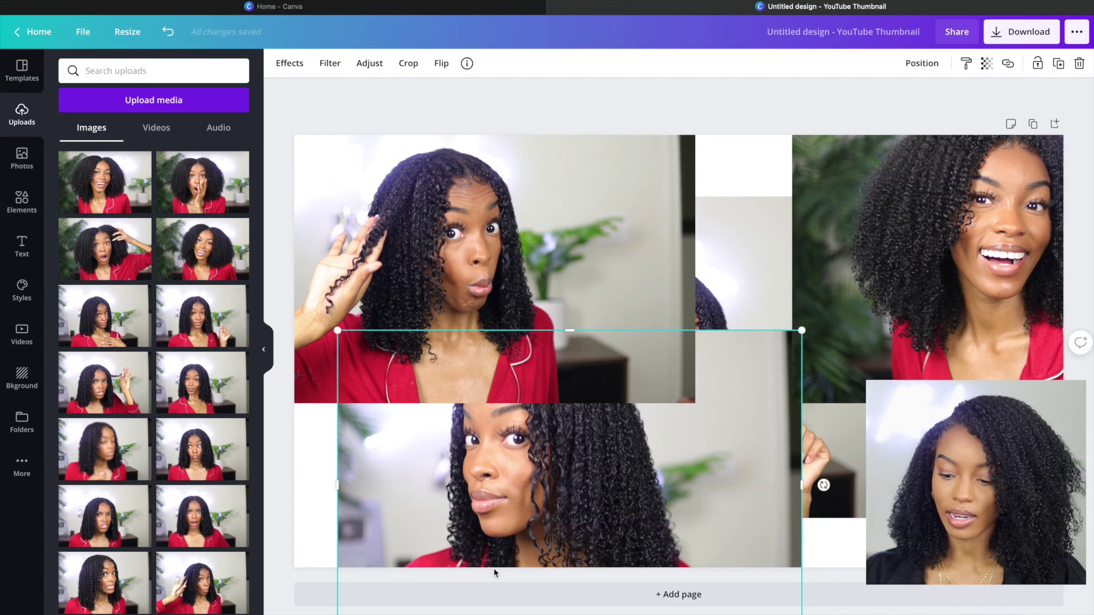
pyautogui.hotkey('ctrl', 'z')
pyautogui.moveTo(719, 477); pyautogui.dragTo(587, 579)
pyautogui.hotkey('ctrl', 'z')
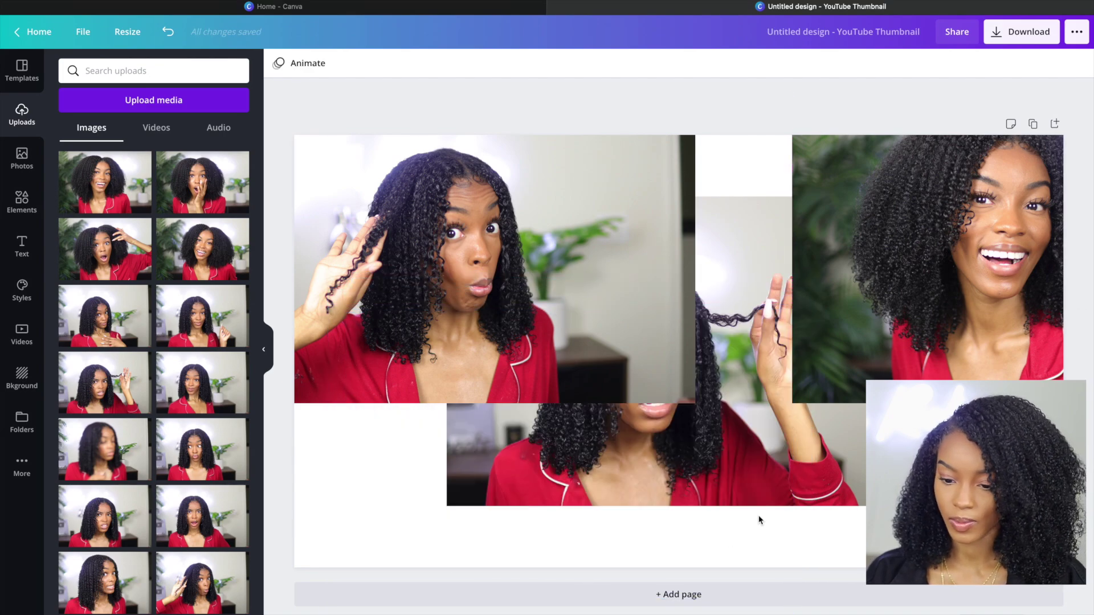
pyautogui.moveTo(749, 460); pyautogui.dragTo(627, 541)
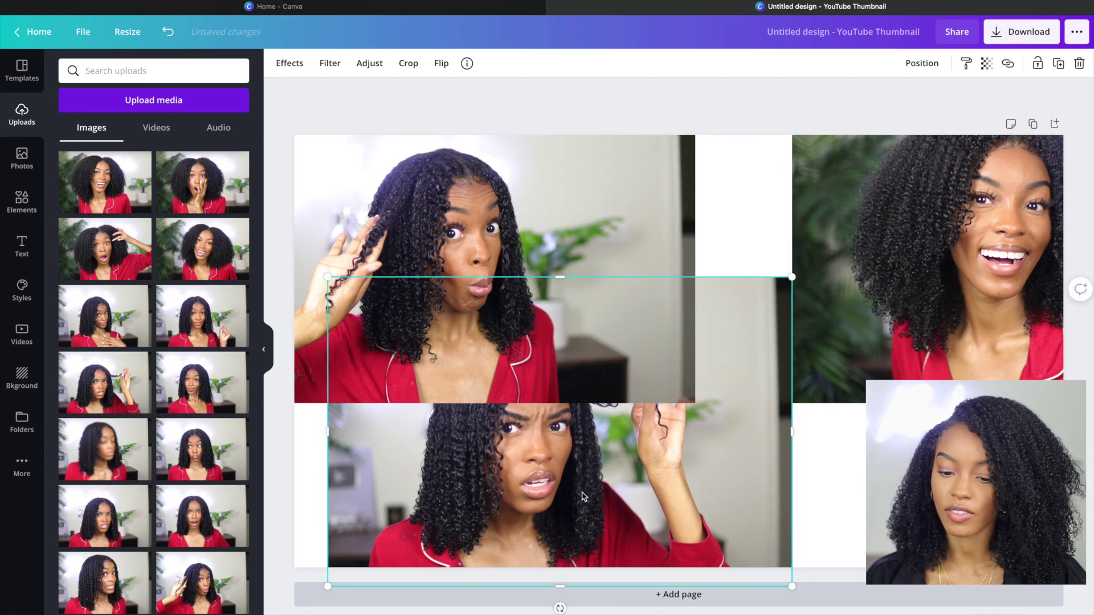
pyautogui.press('Delete')
# Enlarge the photo with the hand holding a curl and move it down to fill the left two thirds of the page.
pyautogui.click(470, 312)
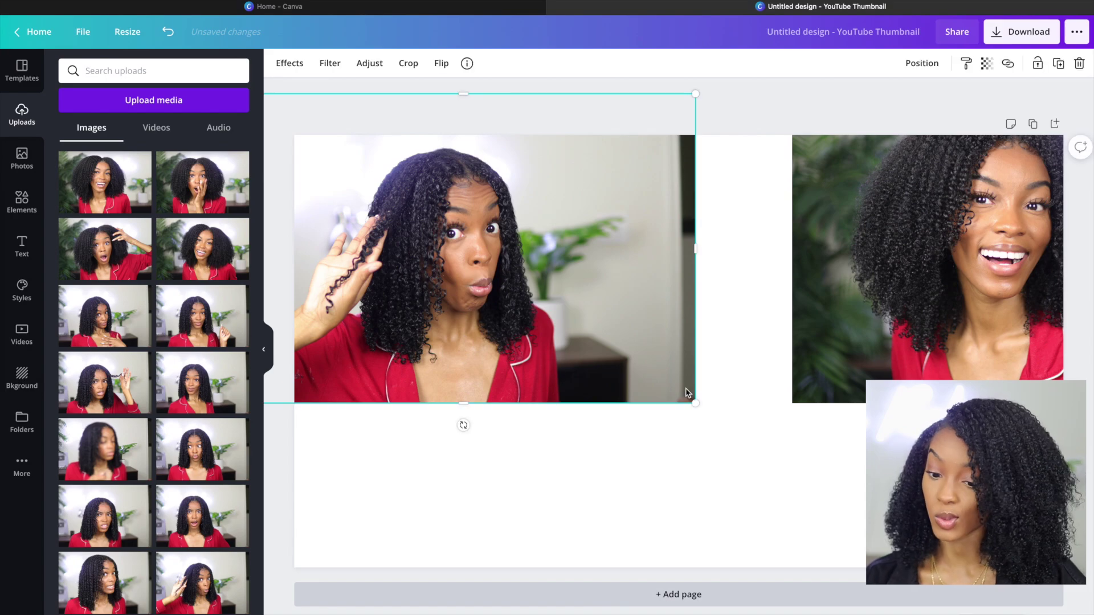
pyautogui.moveTo(732, 455); pyautogui.dragTo(769, 541)
pyautogui.moveTo(628, 361); pyautogui.dragTo(702, 432)
pyautogui.moveTo(861, 164); pyautogui.dragTo(847, 196)
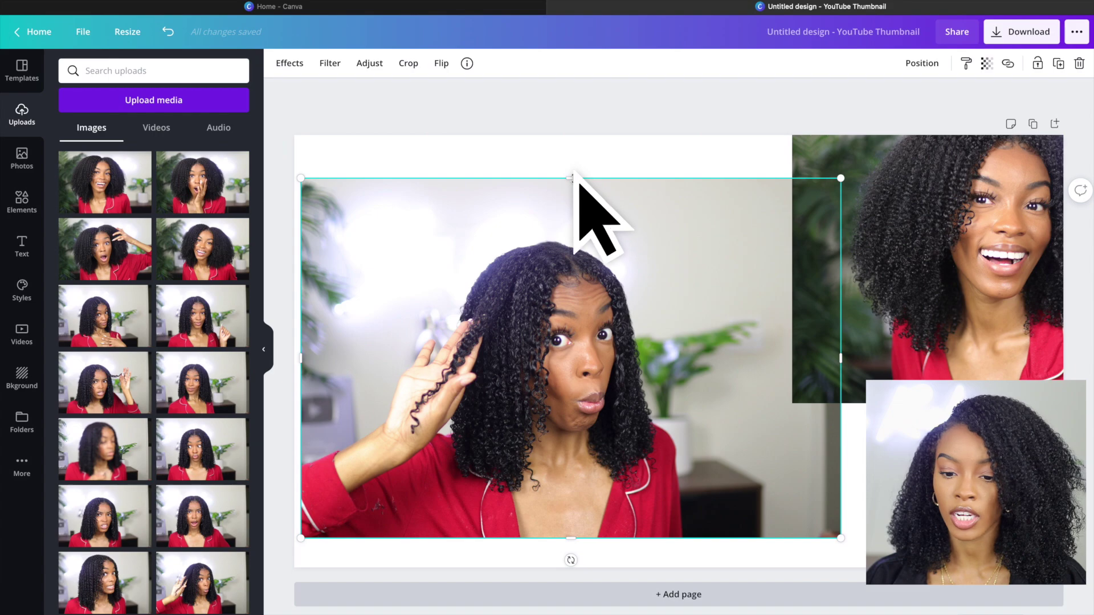
pyautogui.moveTo(573, 178)
pyautogui.mouseDown()
pyautogui.moveTo(571, 244)
pyautogui.moveTo(573, 177)
pyautogui.mouseUp()
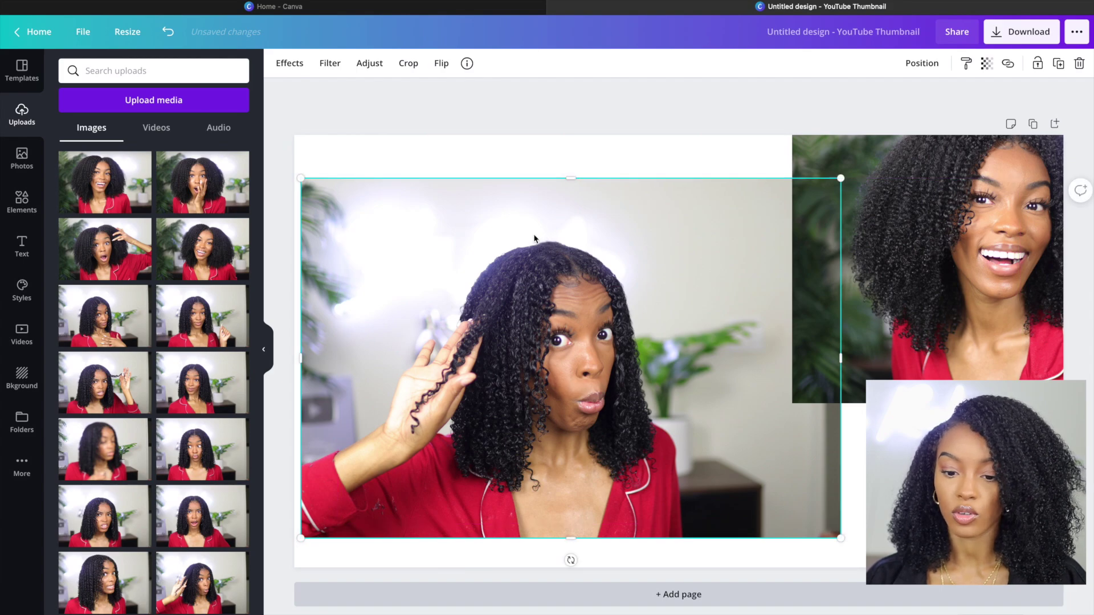
pyautogui.doubleClick(534, 238)
pyautogui.moveTo(845, 178); pyautogui.dragTo(842, 135)
pyautogui.click(706, 149)
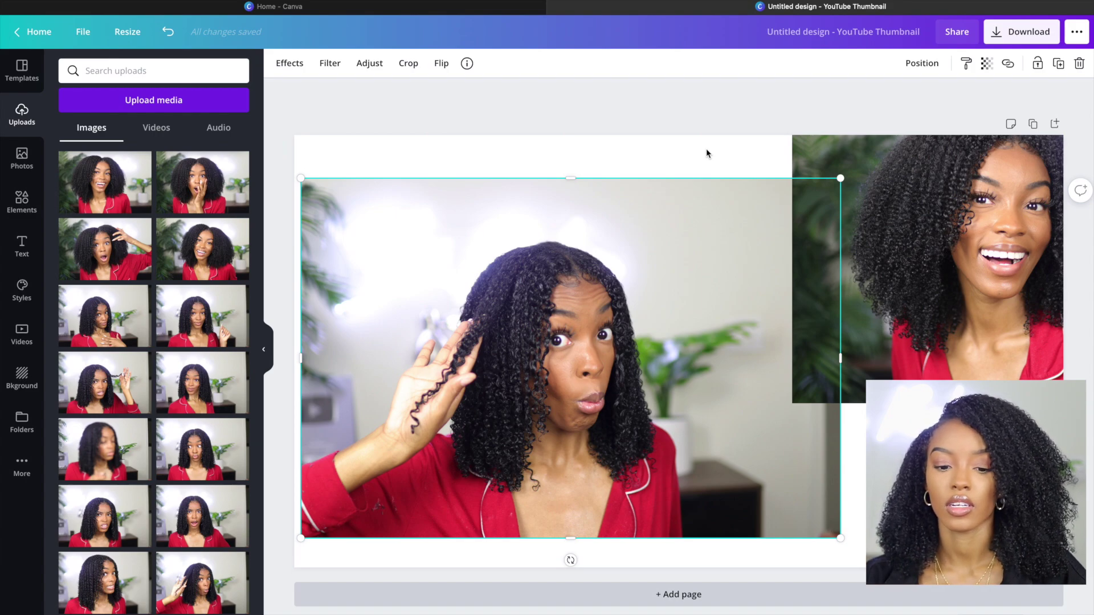
pyautogui.doubleClick(558, 227)
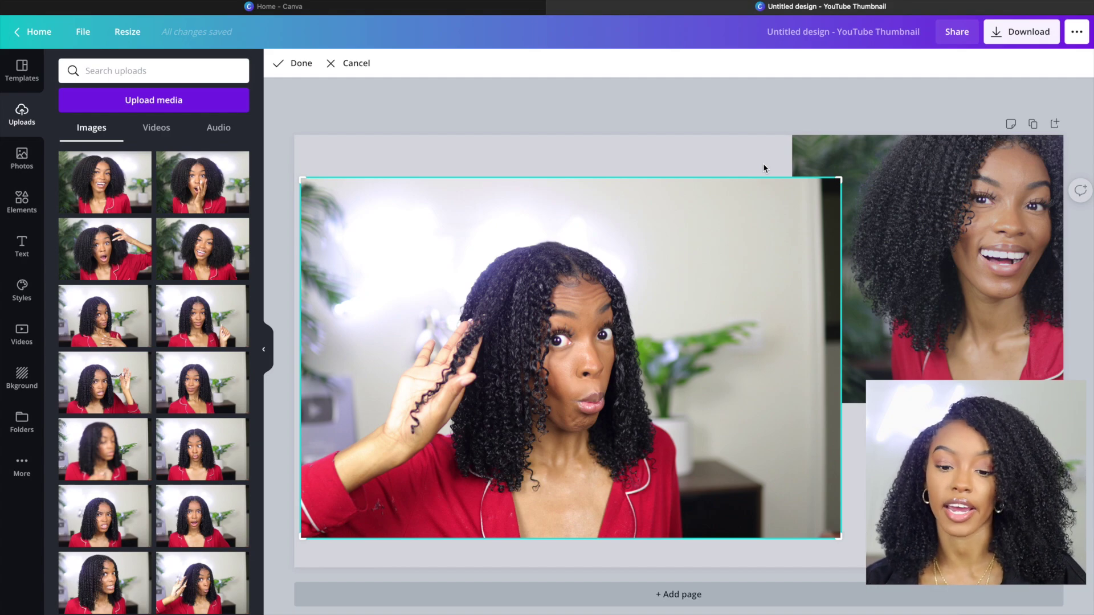
pyautogui.click(729, 159)
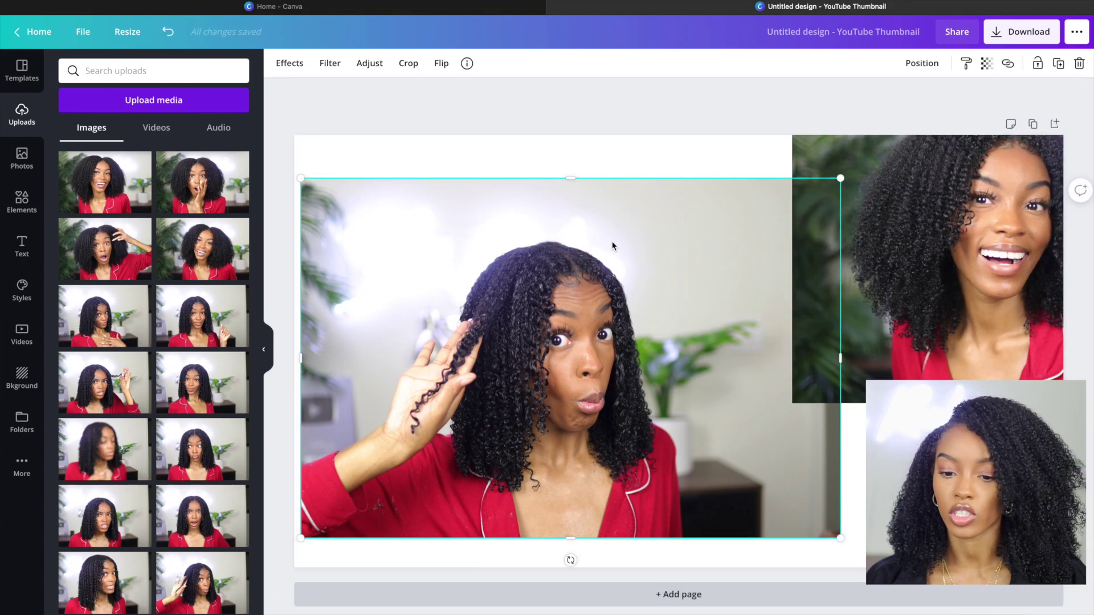
# Move the photo with the hand holding a curl to the page's left edge and enlarge it slightly beyond the full page height.
pyautogui.moveTo(570, 221); pyautogui.dragTo(582, 181)
pyautogui.moveTo(706, 408); pyautogui.dragTo(699, 361)
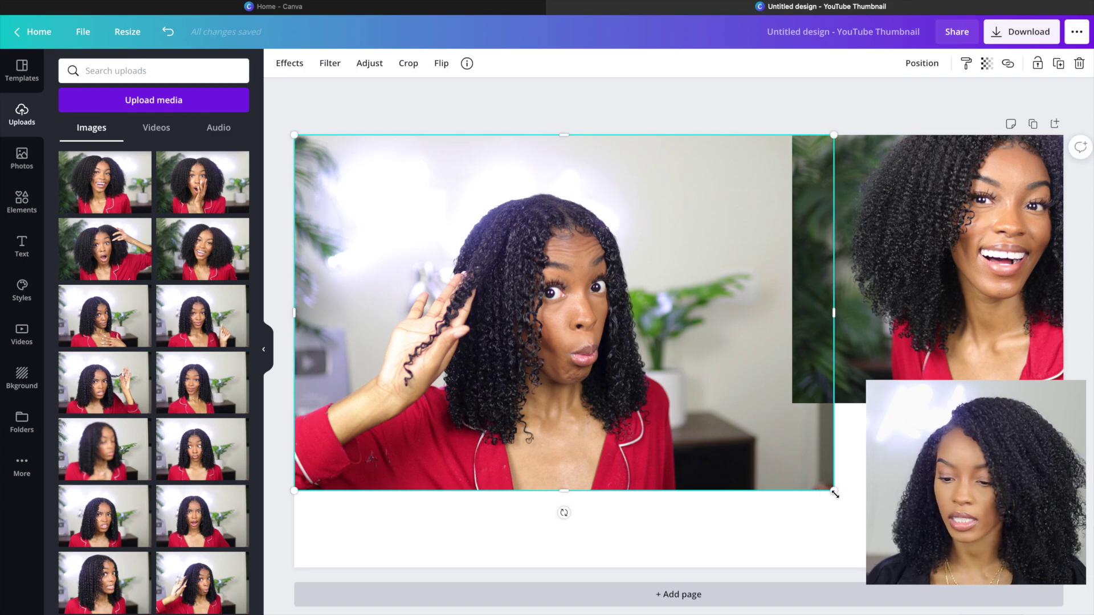
pyautogui.moveTo(834, 493); pyautogui.dragTo(933, 605)
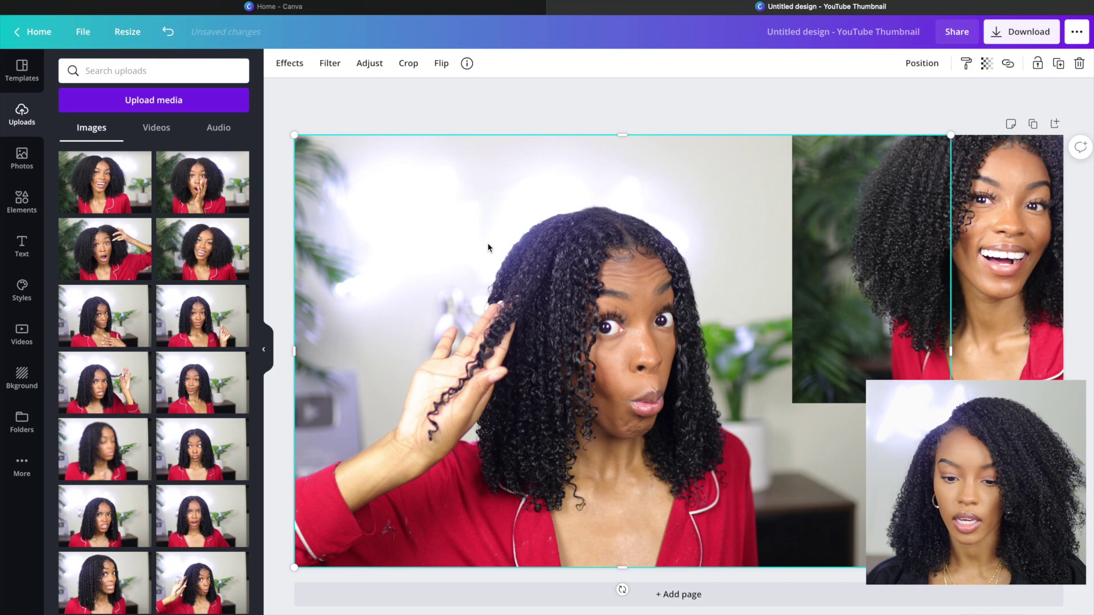
pyautogui.moveTo(626, 137); pyautogui.dragTo(625, 155)
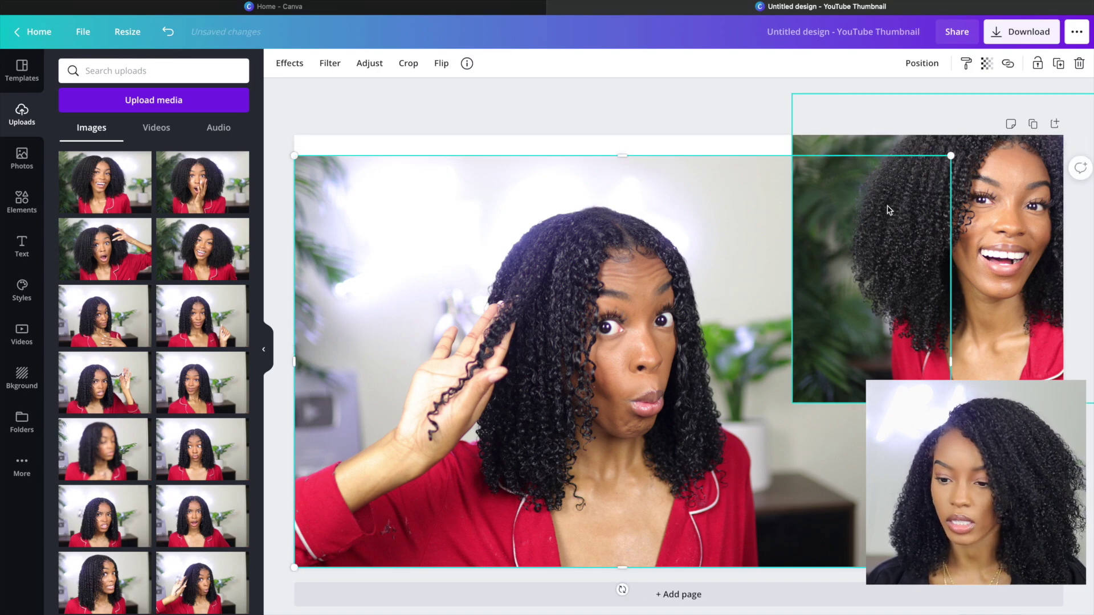
pyautogui.moveTo(951, 155); pyautogui.dragTo(983, 135)
pyautogui.moveTo(603, 287); pyautogui.dragTo(504, 285)
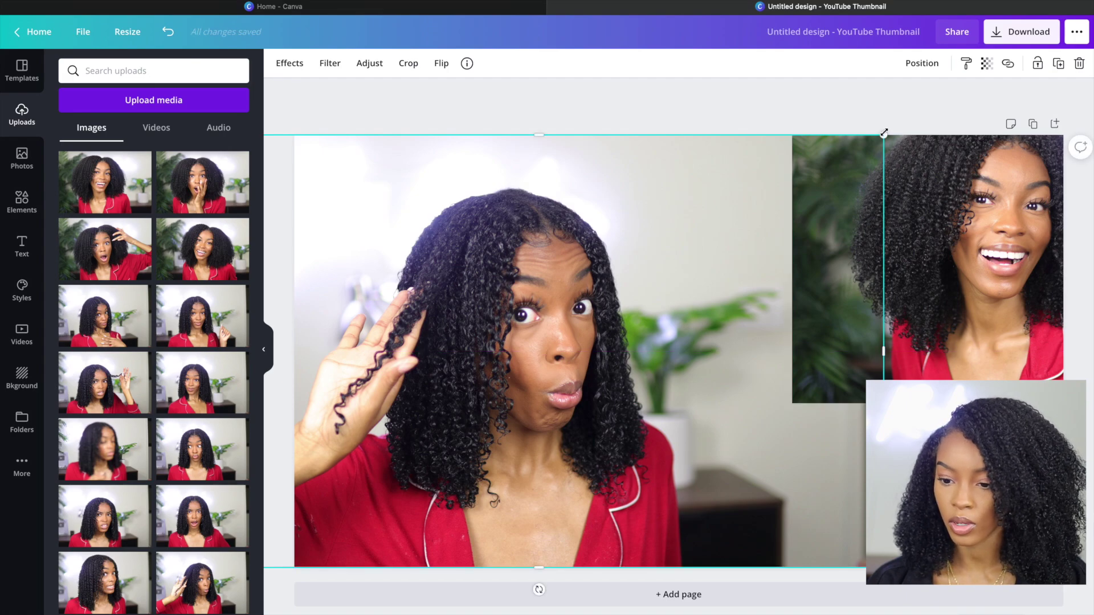
pyautogui.moveTo(882, 138); pyautogui.dragTo(916, 96)
# Enlarge the smiling photo to the full page height and shift it towards the page's right side.
pyautogui.moveTo(1017, 245); pyautogui.dragTo(835, 291)
pyautogui.moveTo(618, 445); pyautogui.dragTo(459, 614)
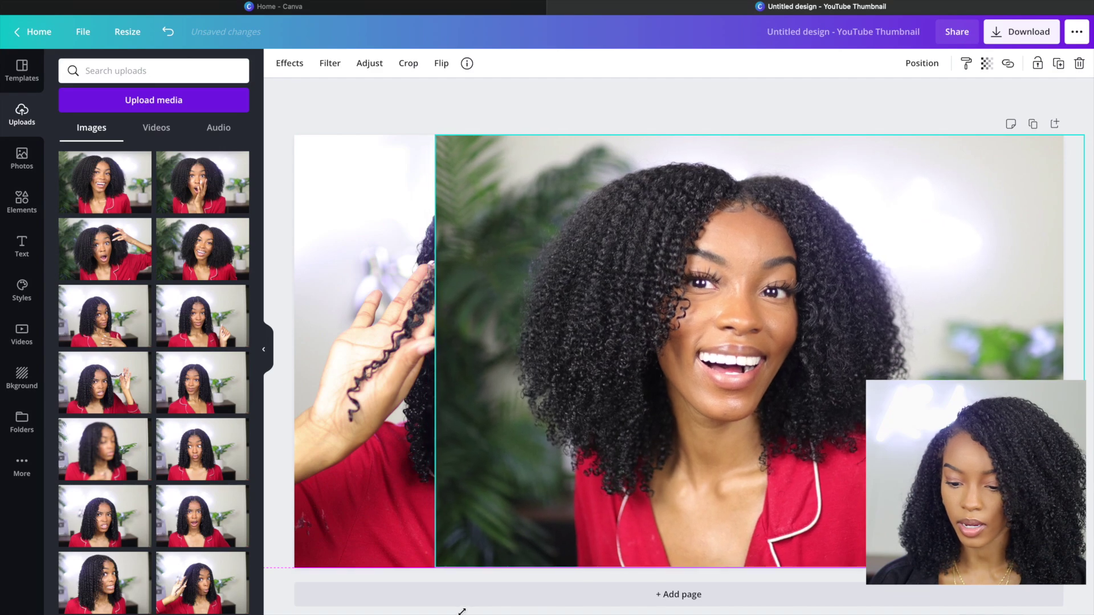
pyautogui.moveTo(555, 439); pyautogui.dragTo(690, 447)
pyautogui.moveTo(688, 442); pyautogui.dragTo(683, 437)
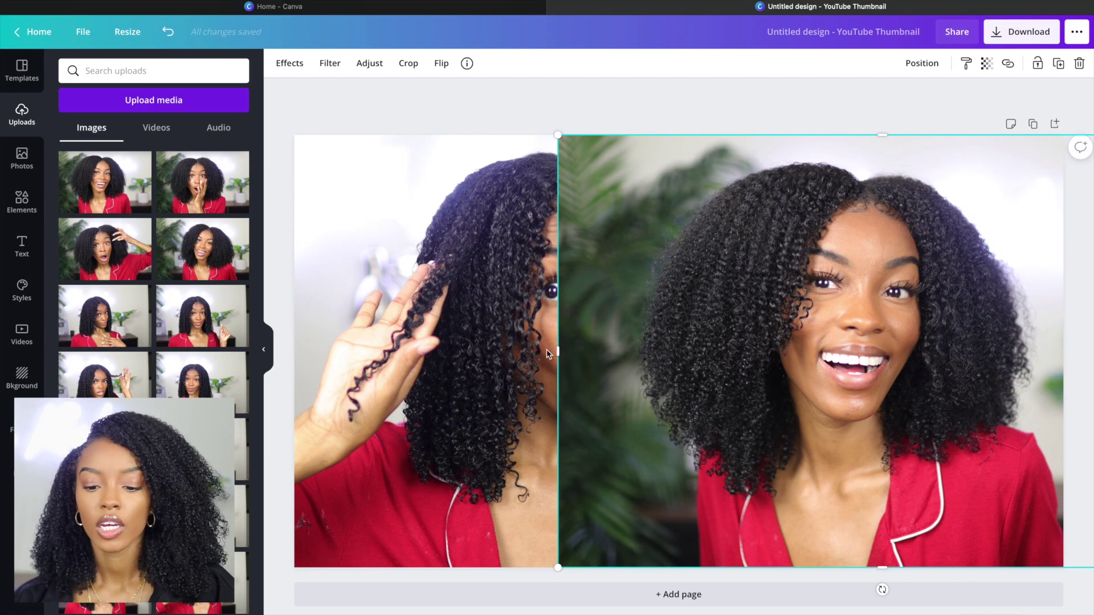
# Crop the smiling photo's left edge and position the photo so it covers exactly the right half of the page.
pyautogui.moveTo(559, 350); pyautogui.dragTo(633, 365)
pyautogui.moveTo(720, 342); pyautogui.dragTo(765, 336)
pyautogui.moveTo(606, 345); pyautogui.dragTo(574, 346)
pyautogui.moveTo(965, 359); pyautogui.dragTo(967, 355)
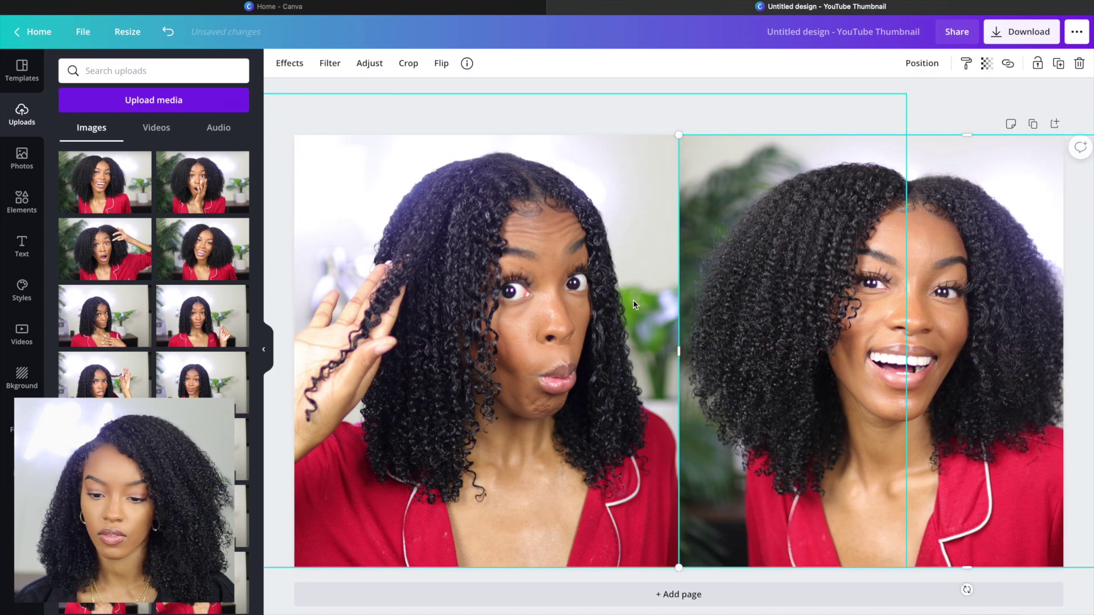
# Shift both photos slightly left together, and move only the curl-holding photo back right to bring the whole hand into the frame.
pyautogui.keyDown('shift'); pyautogui.click(576, 316); pyautogui.keyUp('shift')
pyautogui.moveTo(576, 316); pyautogui.dragTo(546, 313)
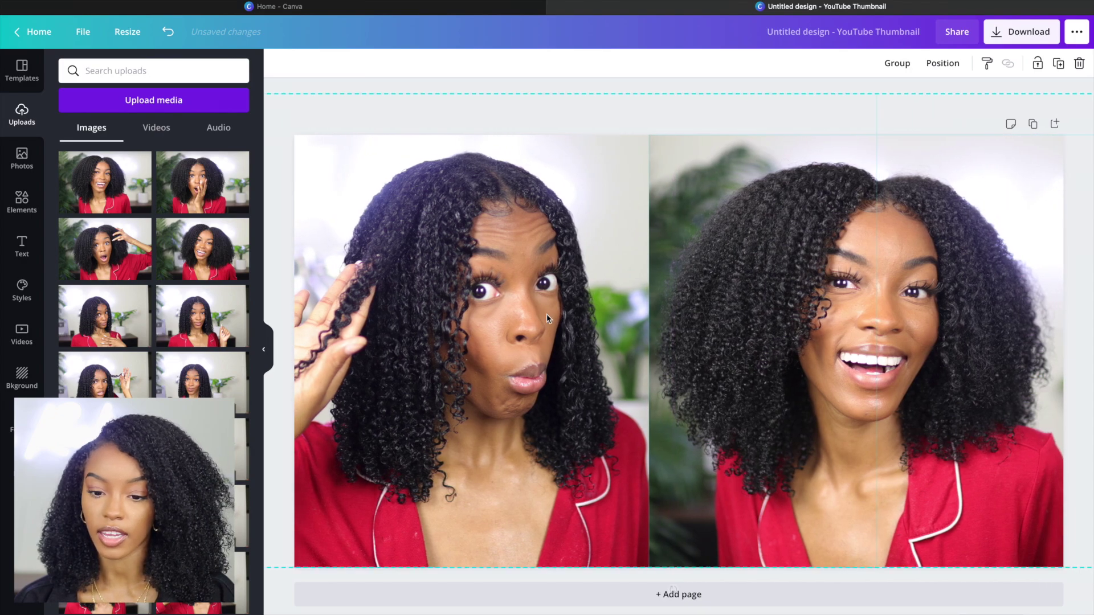
pyautogui.click(600, 90)
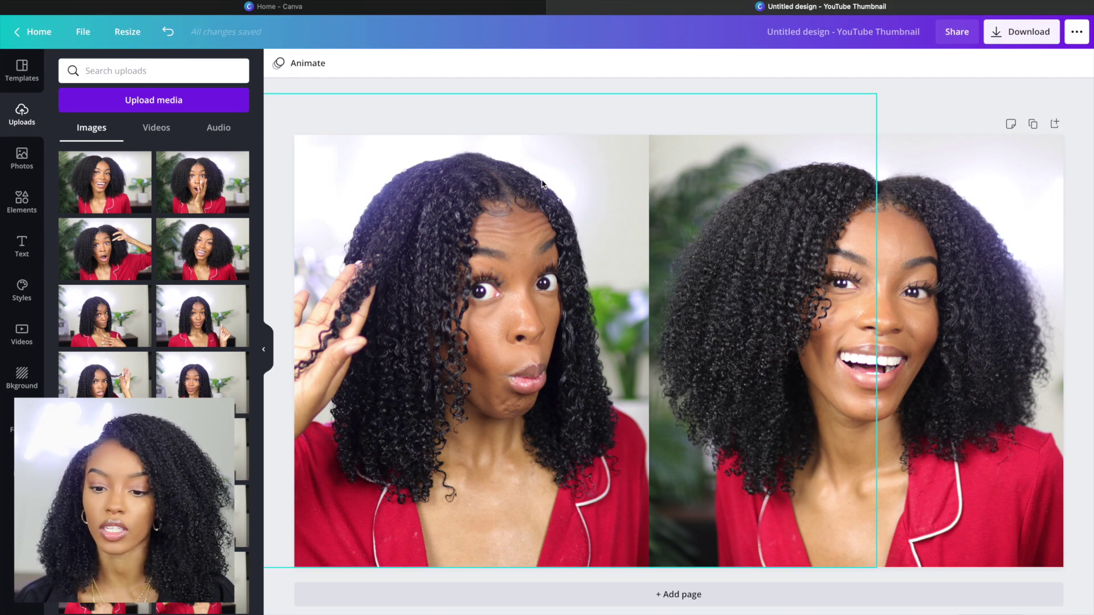
pyautogui.moveTo(568, 94); pyautogui.dragTo(661, 176)
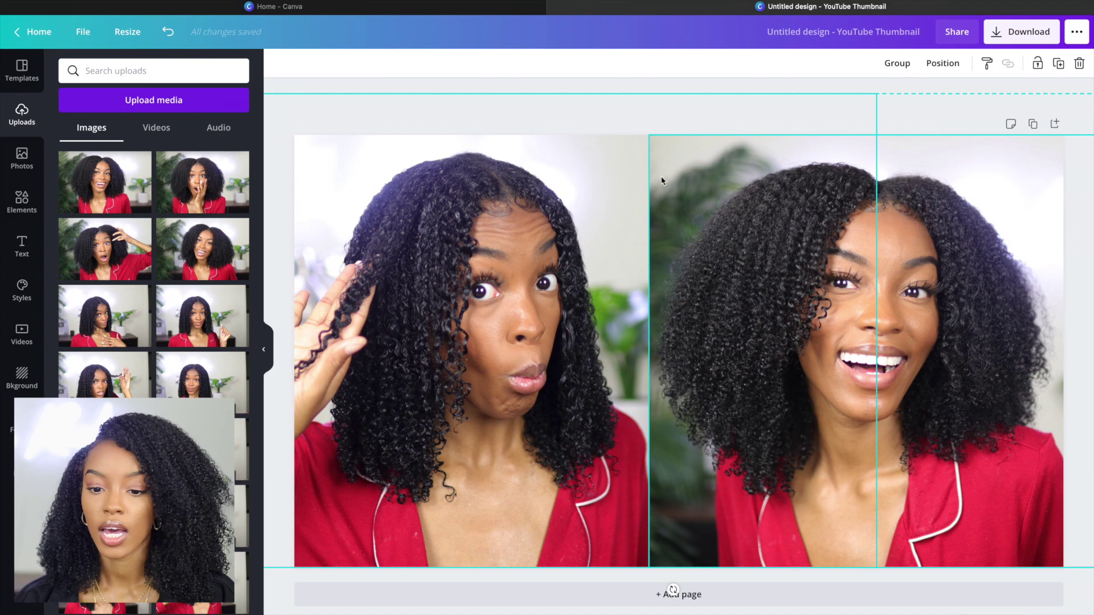
pyautogui.click(601, 91)
pyautogui.moveTo(485, 192); pyautogui.dragTo(530, 201)
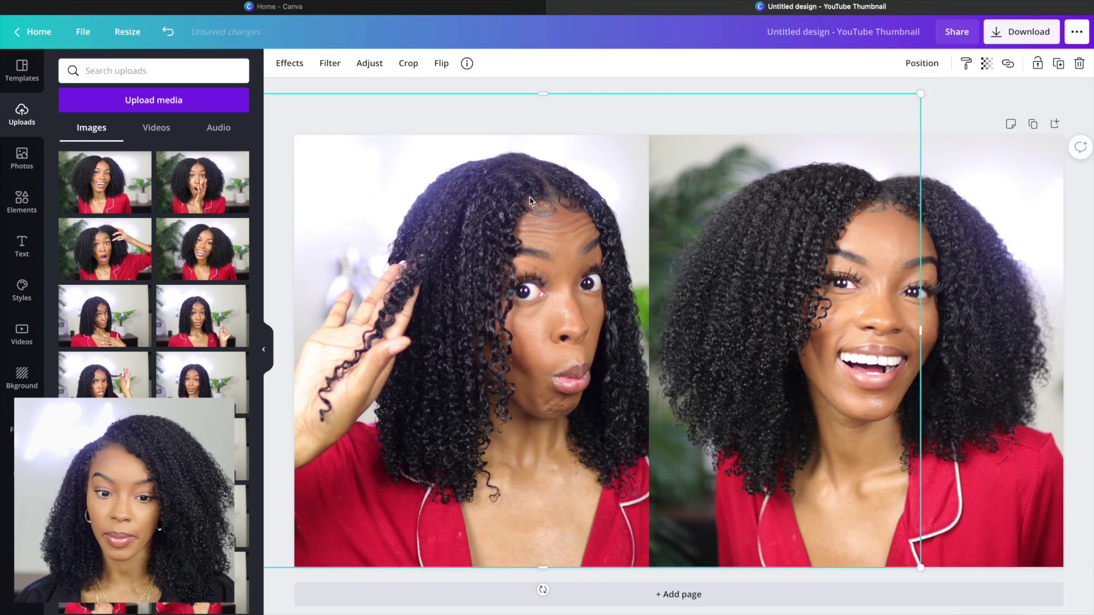
# Remove the background of the curl-holding photo and preview its Restore and Erase brushes with the original image shown.
pyautogui.click(302, 69)
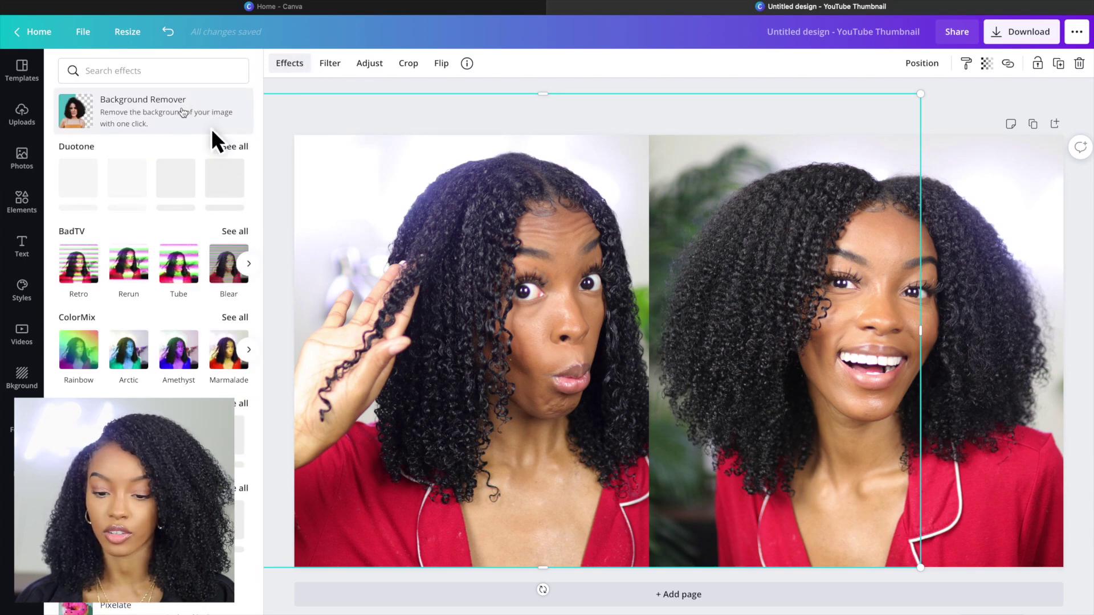
pyautogui.click(183, 112)
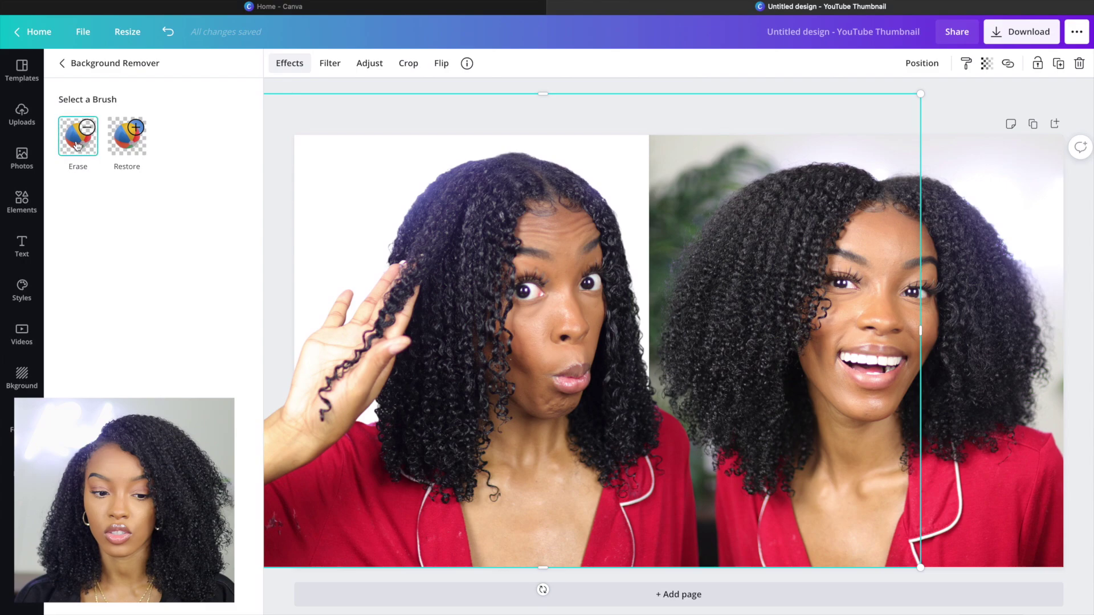
pyautogui.click(135, 137)
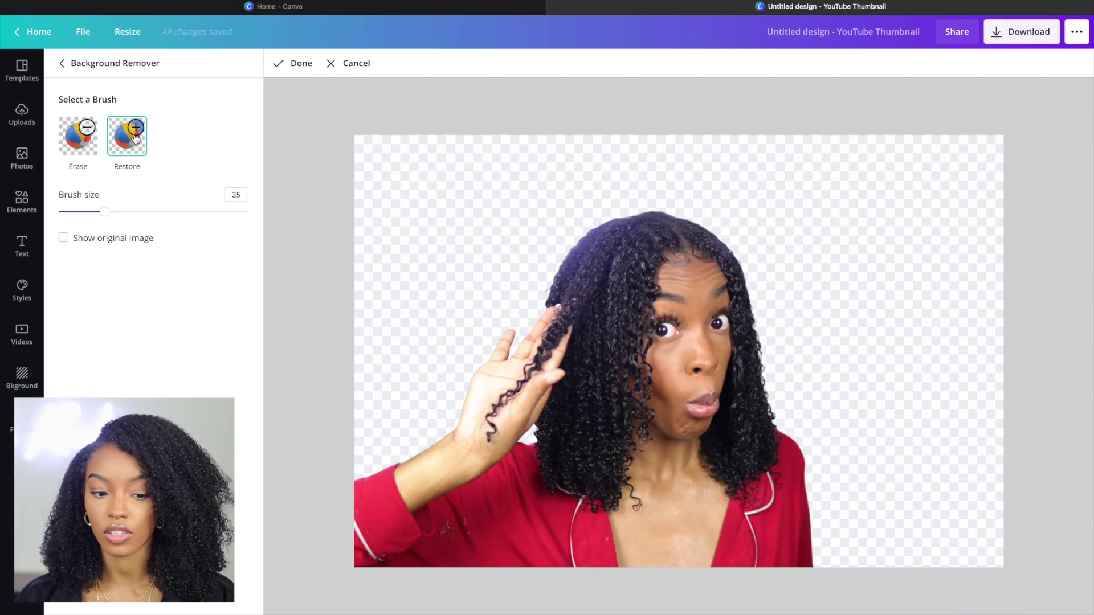
pyautogui.click(63, 237)
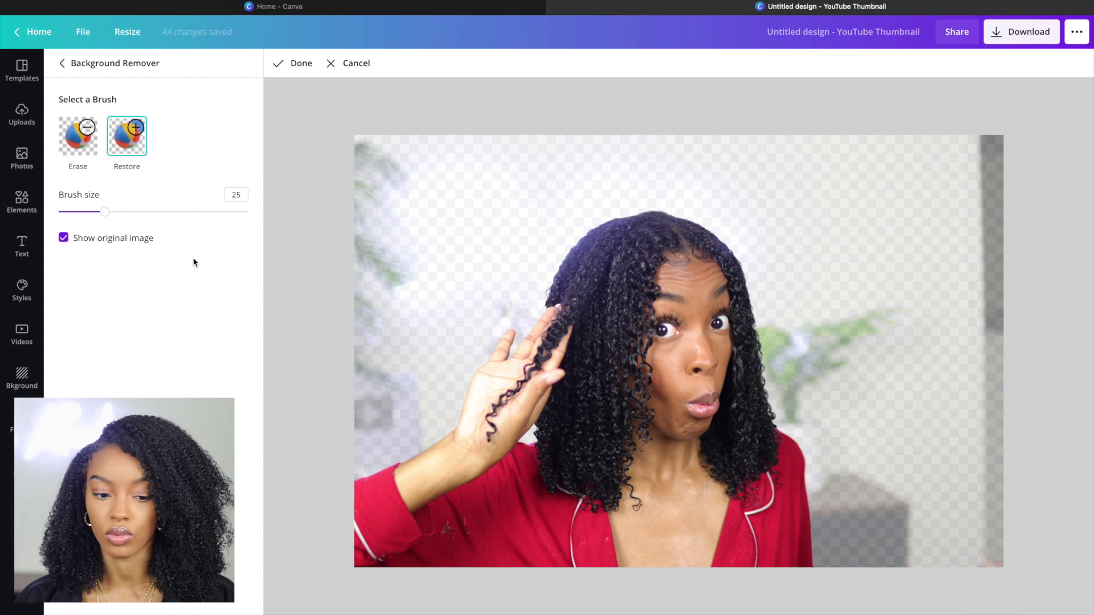
pyautogui.click(84, 151)
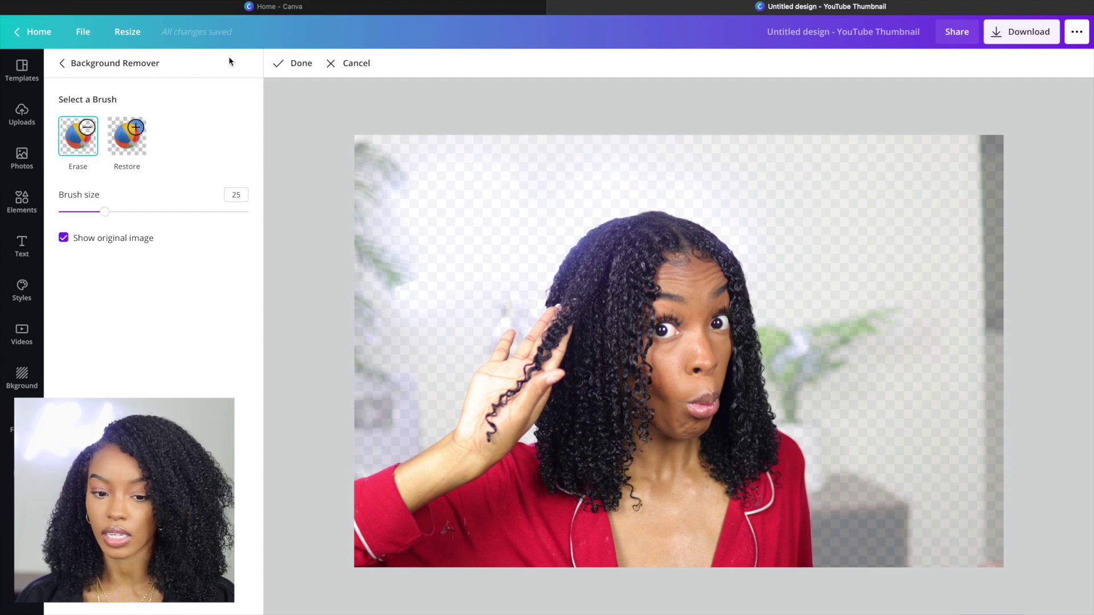
pyautogui.click(295, 63)
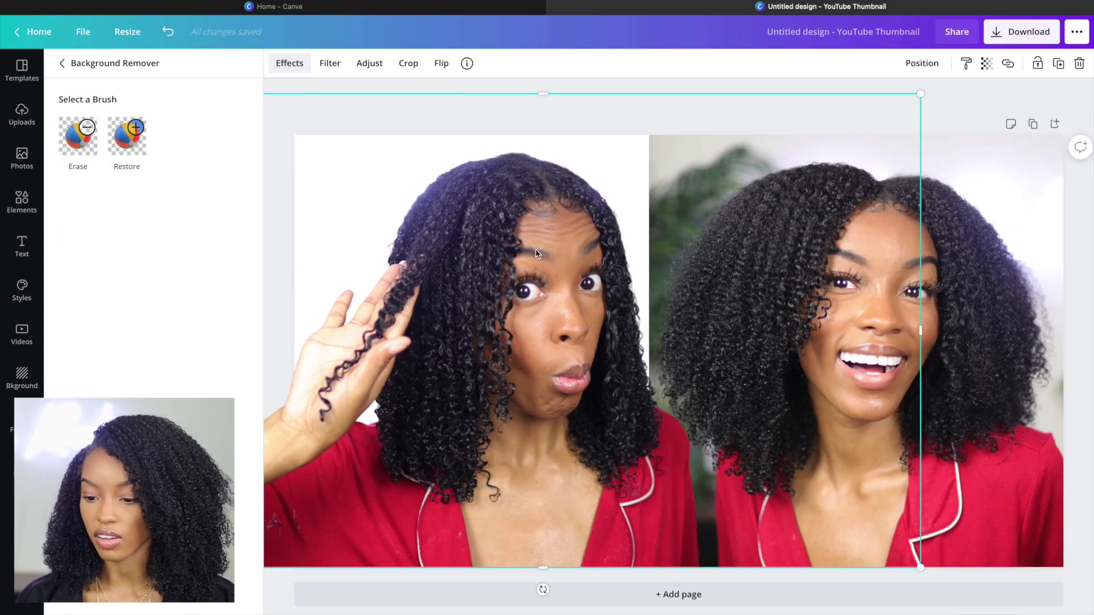
# Remove the background of the smiling photo with the Background Remover and deselect the photo.
pyautogui.click(856, 234)
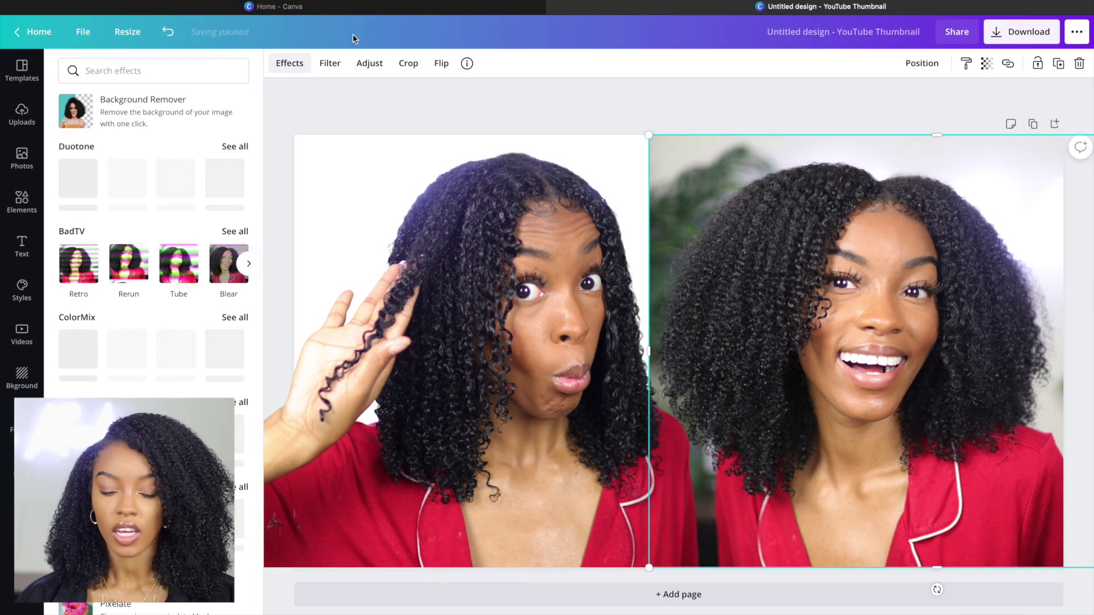
pyautogui.click(197, 115)
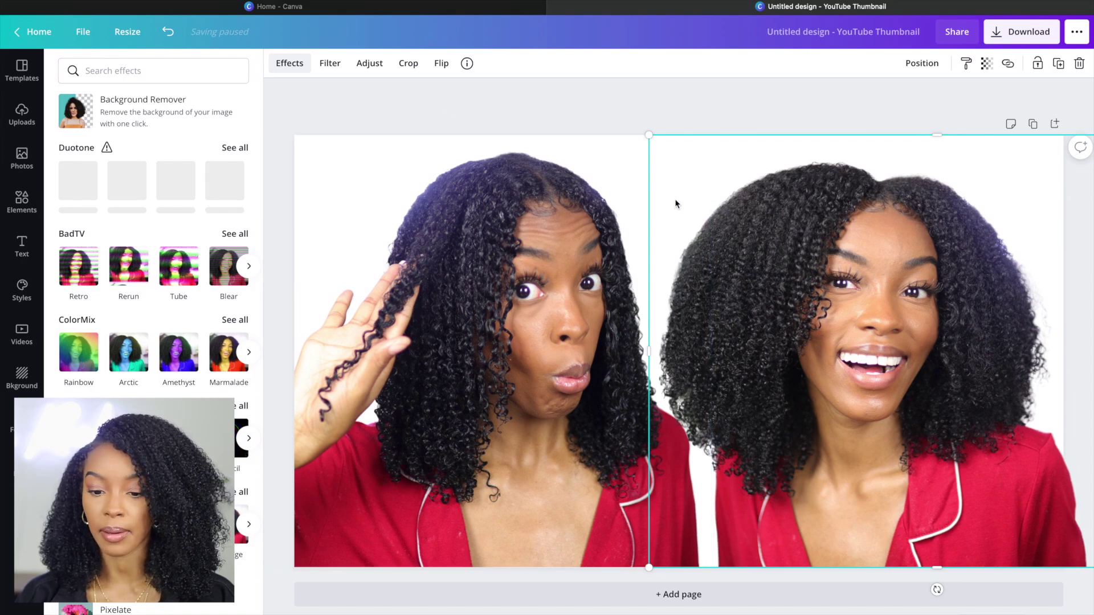
pyautogui.click(582, 96)
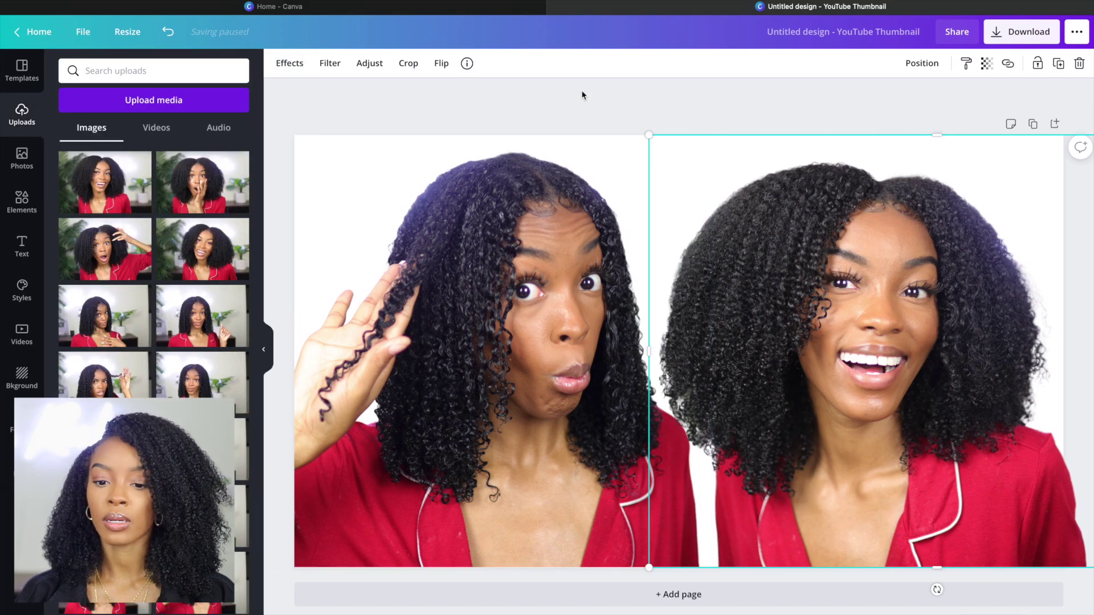
pyautogui.click(582, 95)
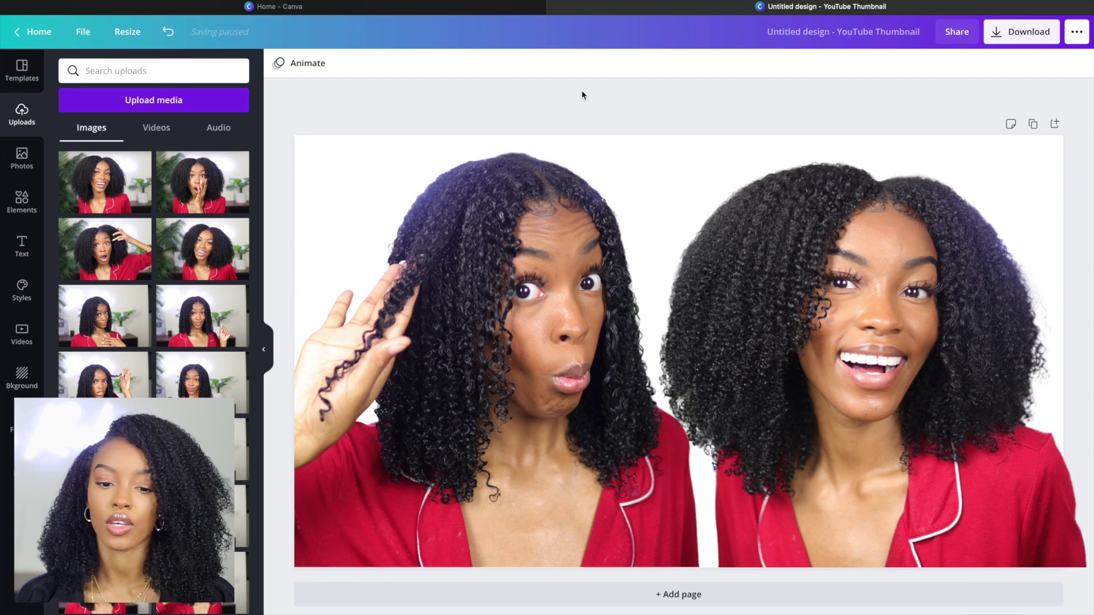
# Try the yellow gradient, magenta swirl and wood plank page backgrounds, and search the backgrounds for "abstract".
pyautogui.click(20, 373)
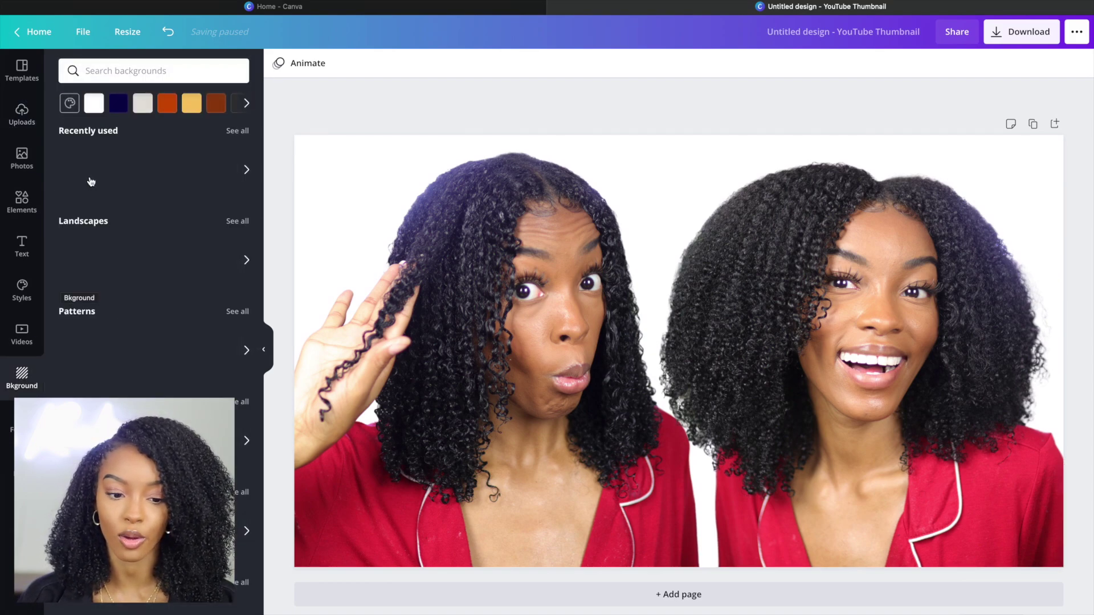
pyautogui.click(103, 172)
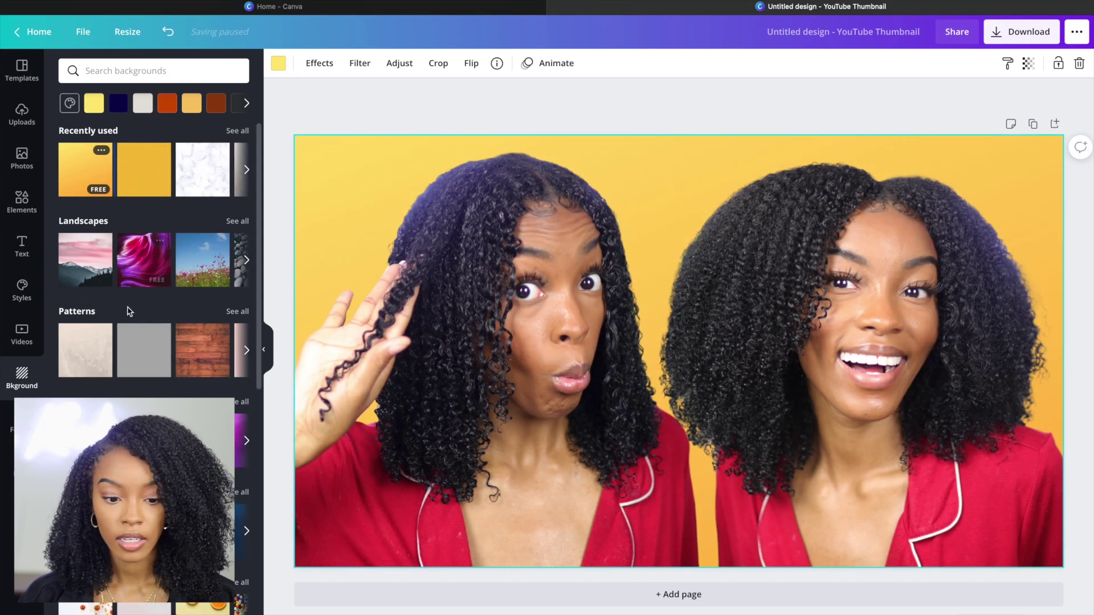
pyautogui.click(152, 260)
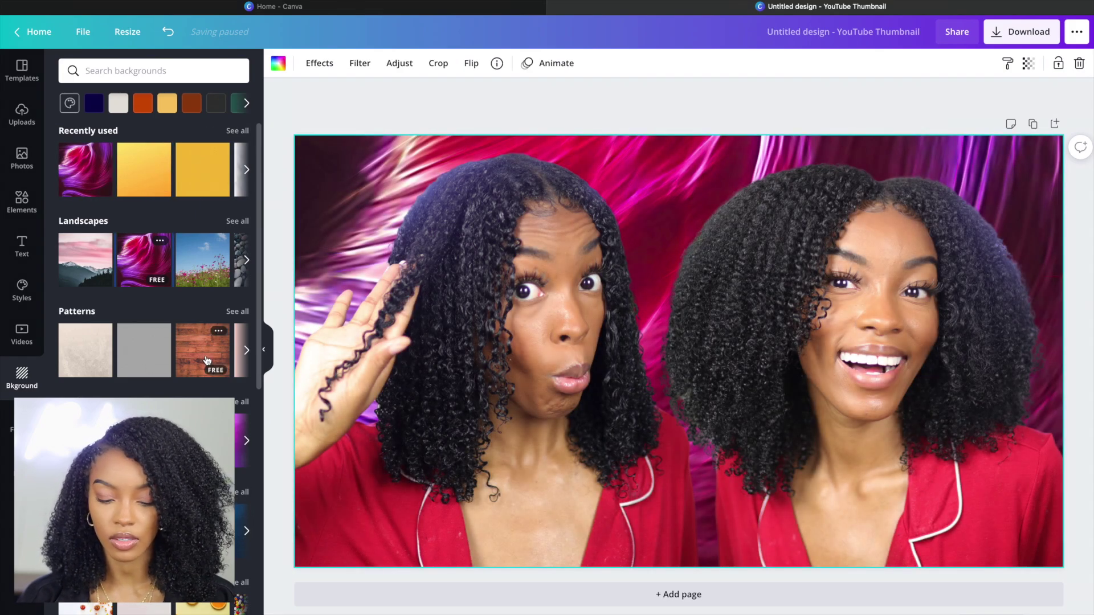
pyautogui.click(207, 360)
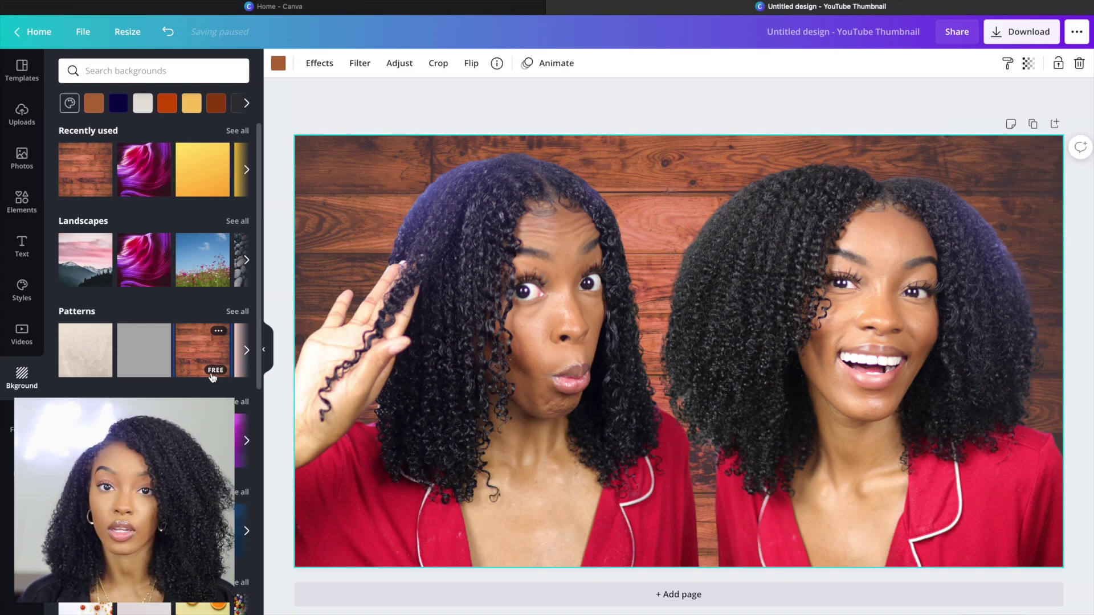
pyautogui.click(151, 72)
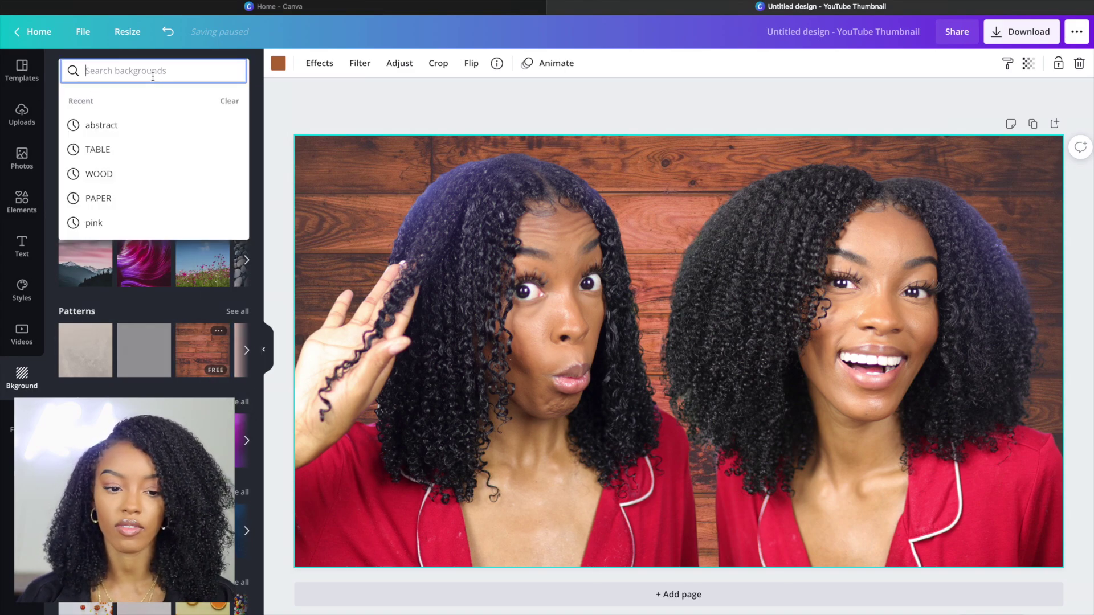
pyautogui.click(97, 122)
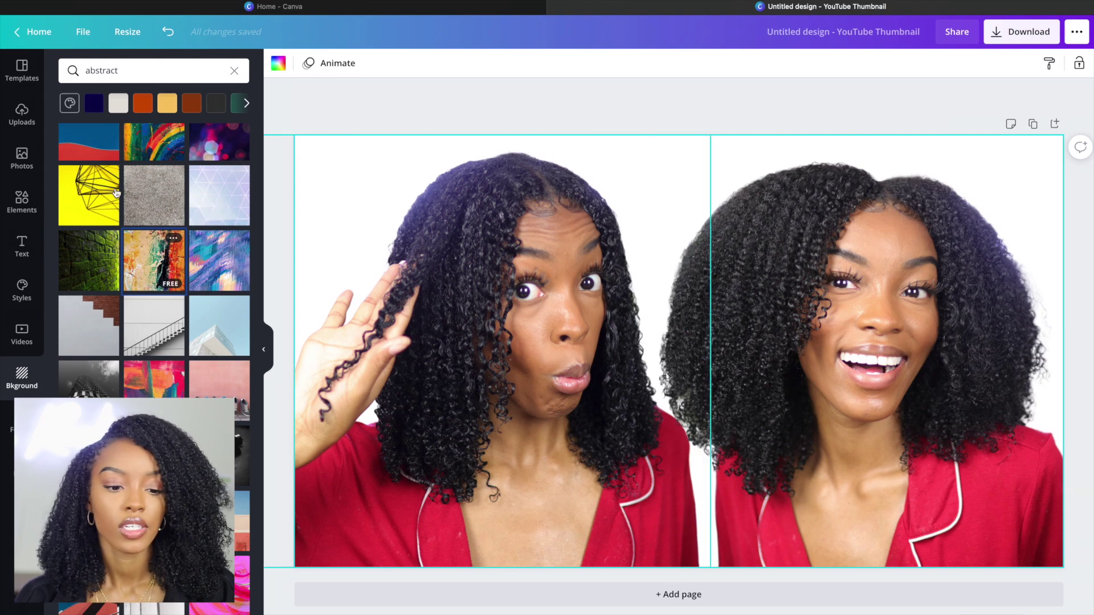
# Return to the uploaded images and undo the recent changes back to before both photos' backgrounds were removed.
pyautogui.click(22, 114)
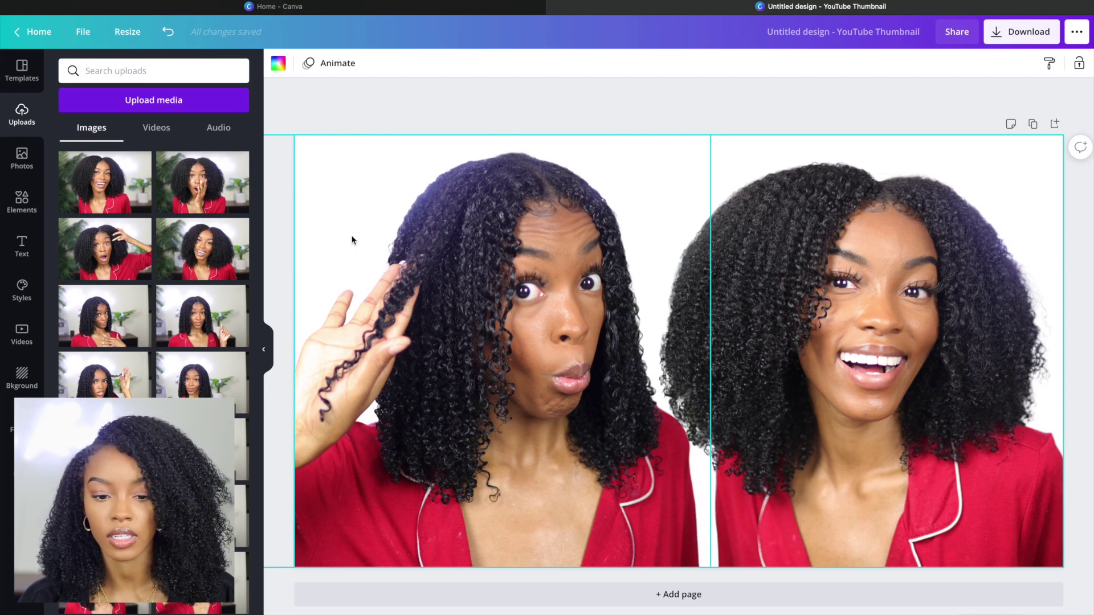
pyautogui.click(167, 32)
pyautogui.click(166, 34)
pyautogui.click(166, 34)
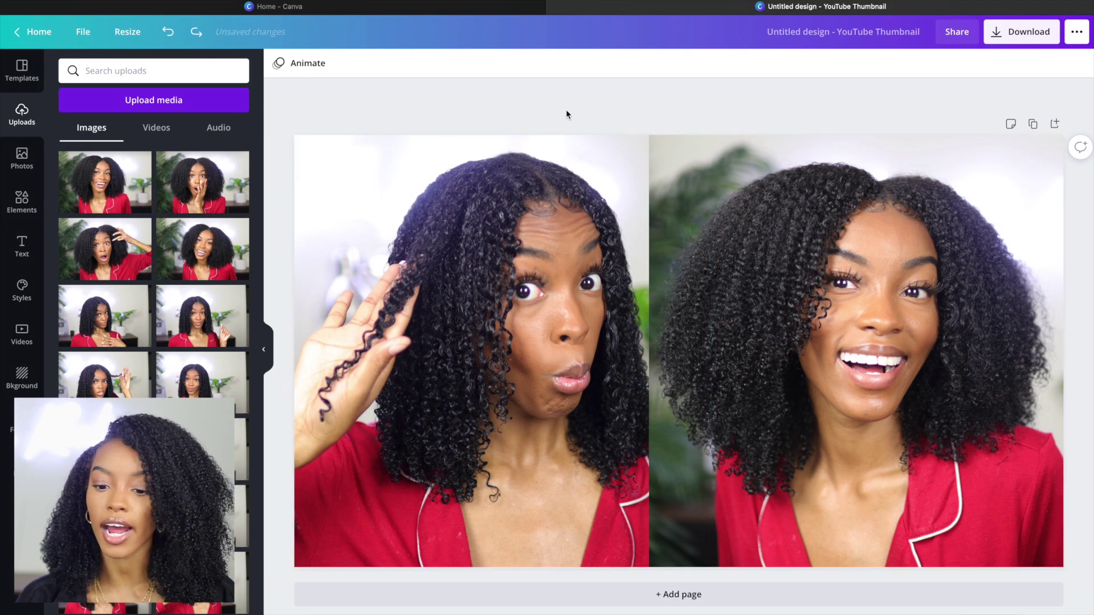
# Select both photos on the page together and duplicate them.
pyautogui.moveTo(566, 113); pyautogui.dragTo(729, 230)
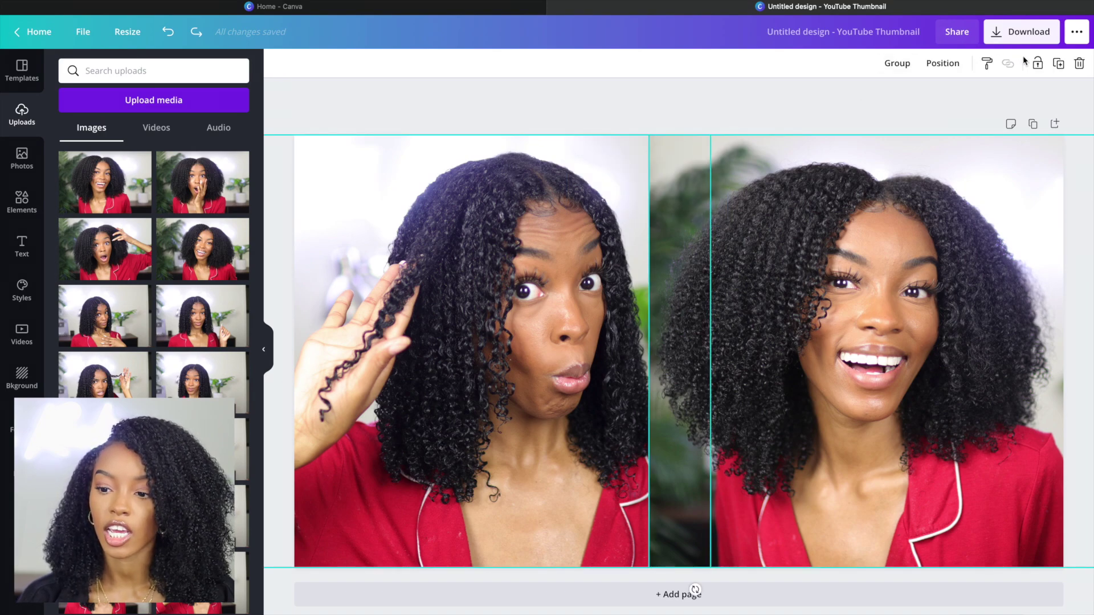
pyautogui.click(1058, 65)
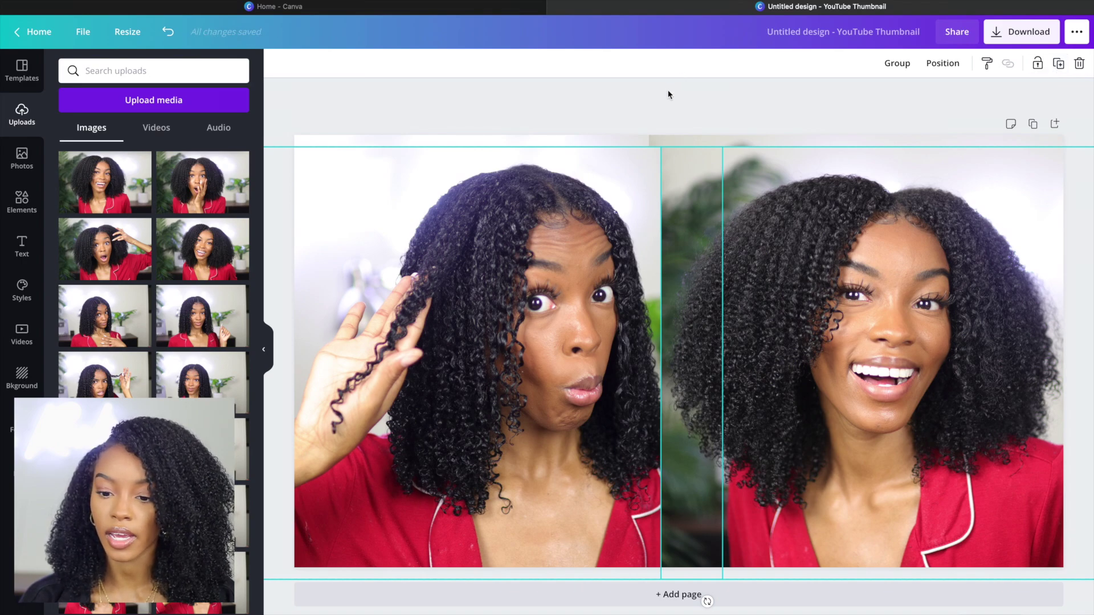
# Shift the duplicated photos slightly left and down, and remove the background of the surprised duplicate with the Background Remover.
pyautogui.moveTo(593, 231)
pyautogui.mouseDown()
pyautogui.moveTo(596, 459)
pyautogui.moveTo(573, 237)
pyautogui.mouseUp()
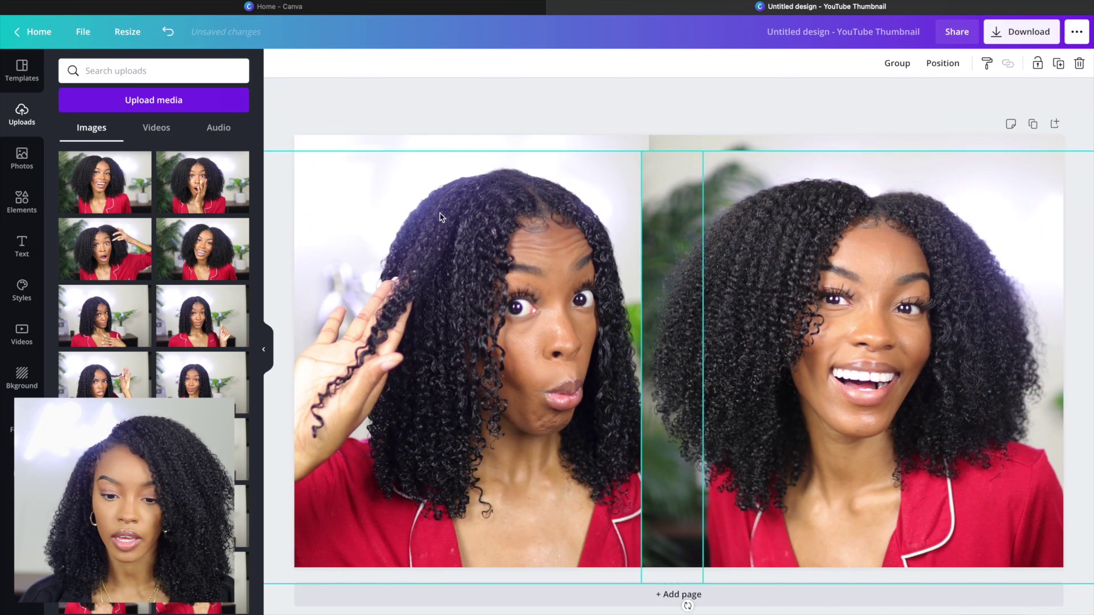
pyautogui.click(272, 162)
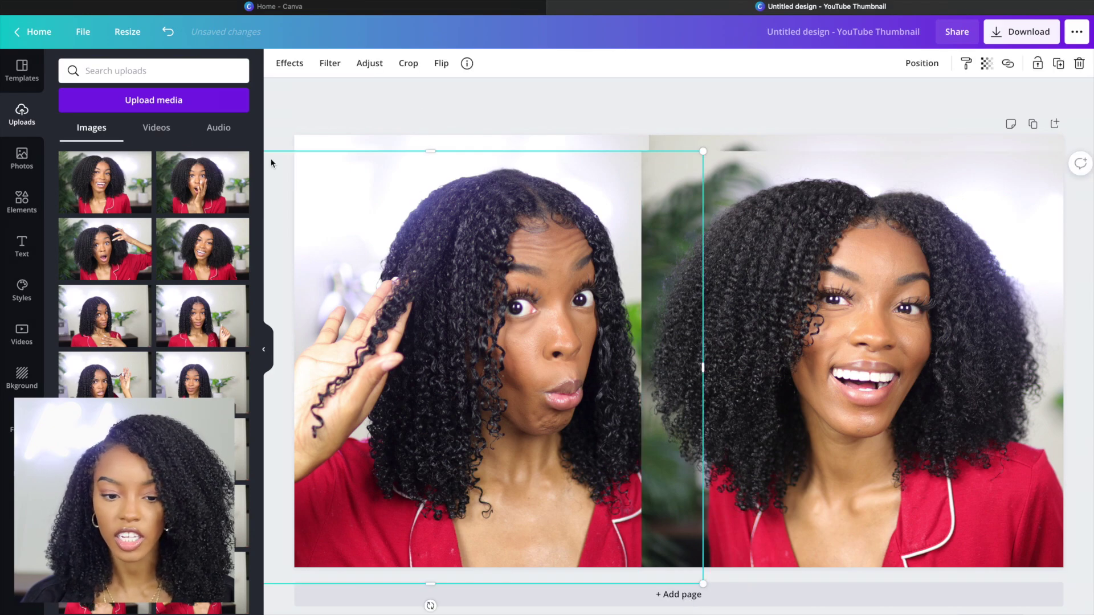
pyautogui.click(21, 72)
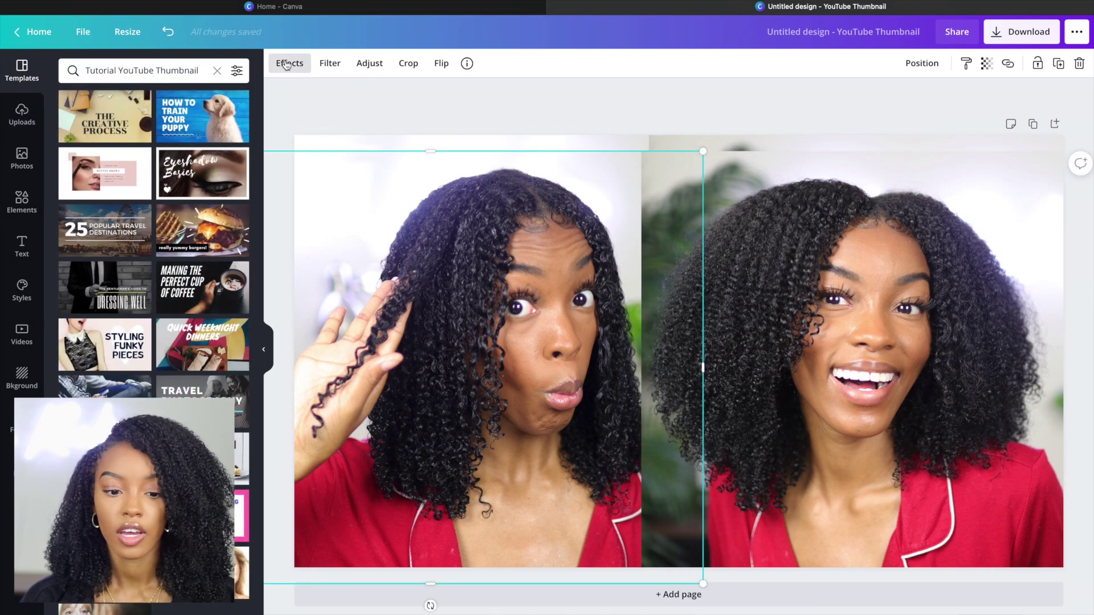
pyautogui.click(289, 63)
pyautogui.click(166, 113)
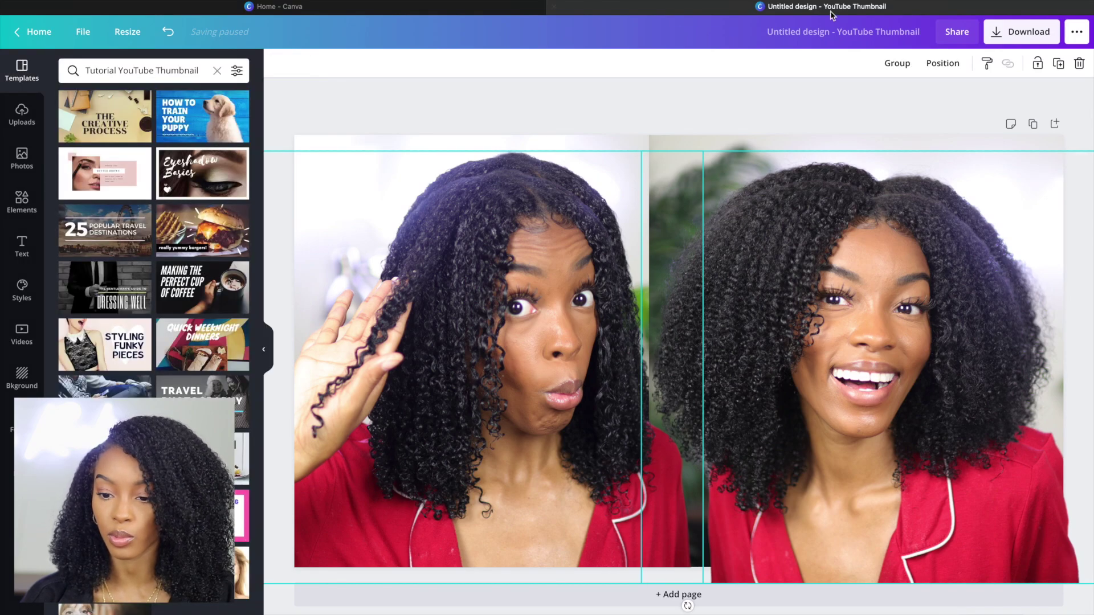
# Try grouping the two duplicated photos and undo the grouping.
pyautogui.click(903, 66)
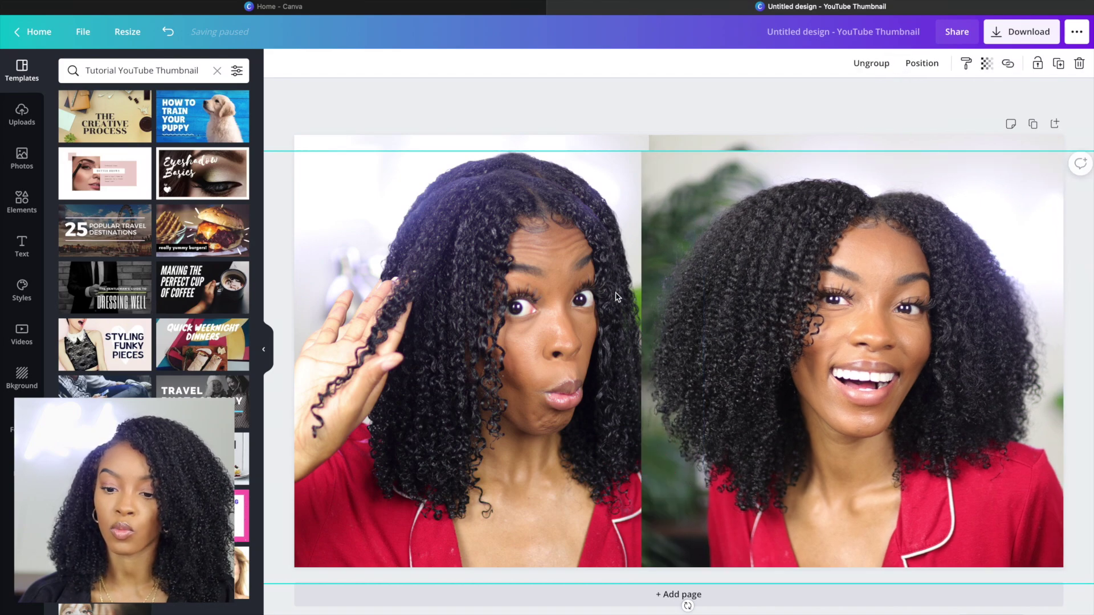
pyautogui.moveTo(518, 243); pyautogui.dragTo(499, 286)
pyautogui.hotkey('ctrl', 'z')
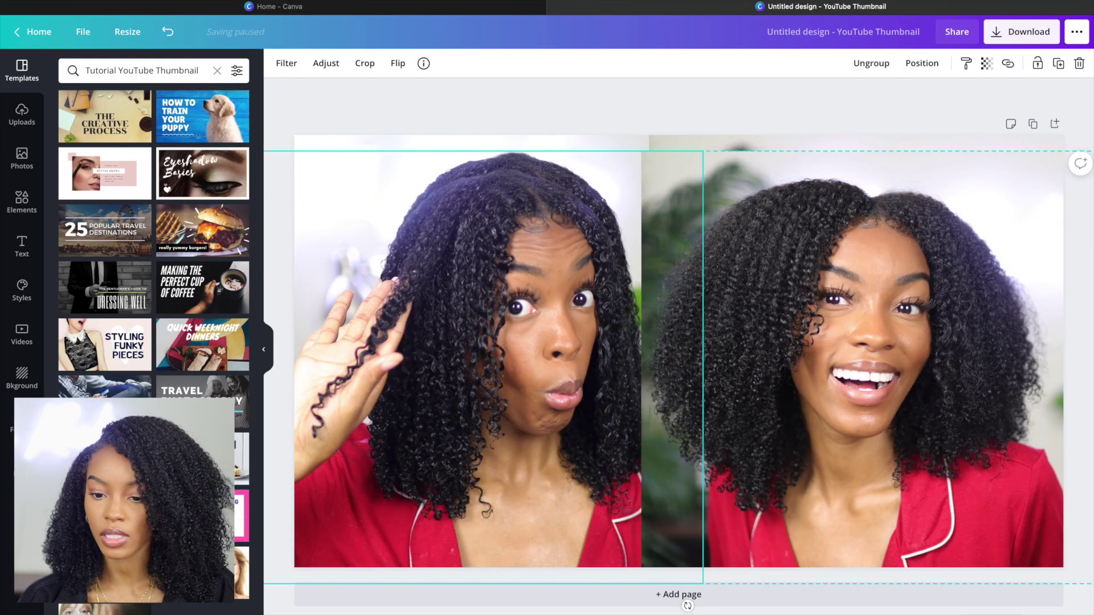
# Remove the background of the duplicated smiling photo with the Background Remover.
pyautogui.click(807, 238)
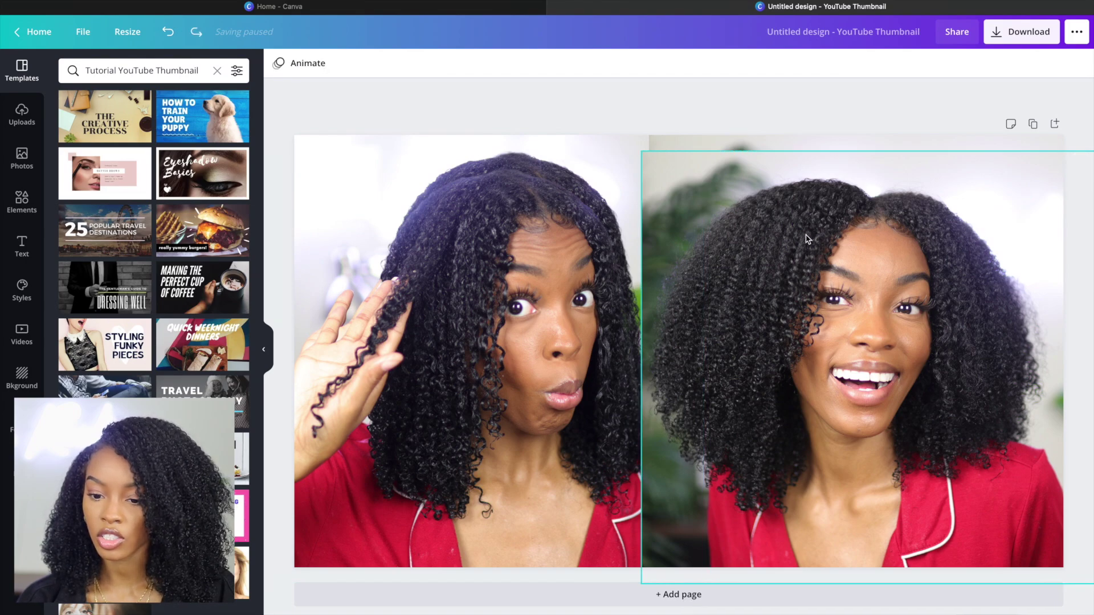
pyautogui.click(728, 220)
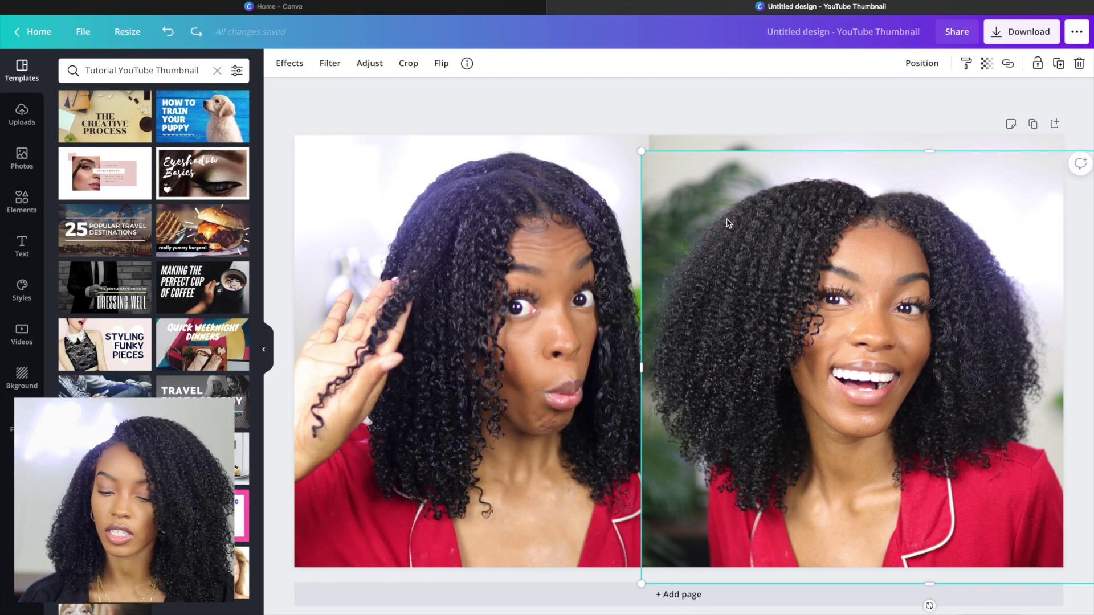
pyautogui.click(289, 63)
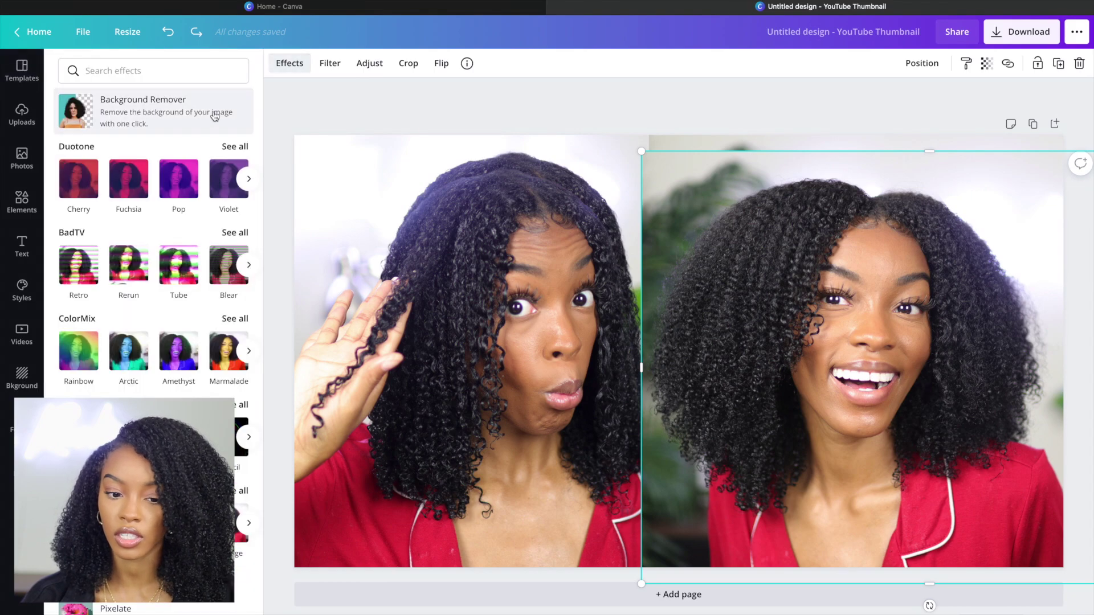
pyautogui.click(207, 120)
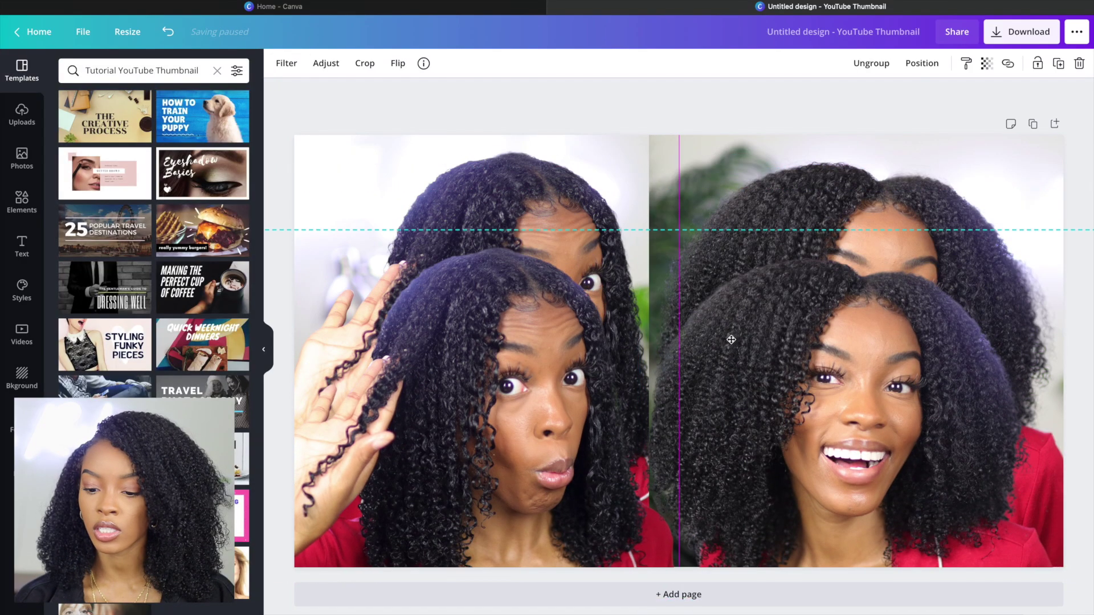
# Move the grouped cutouts to the lower part of the page and set the original surprised photo's blur to 20.
pyautogui.moveTo(746, 289); pyautogui.dragTo(753, 542)
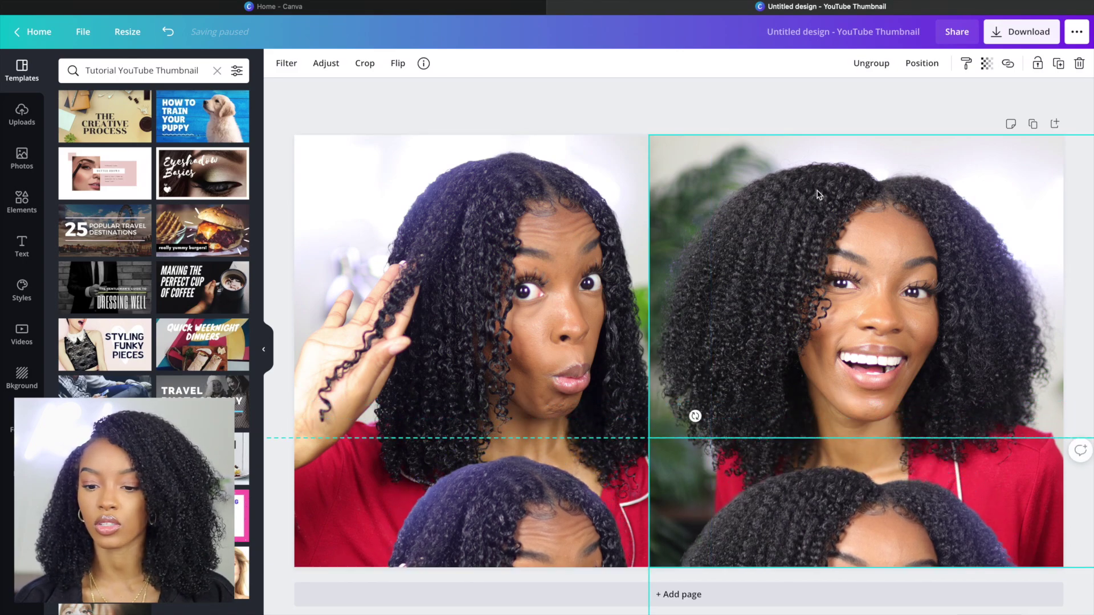
pyautogui.click(551, 182)
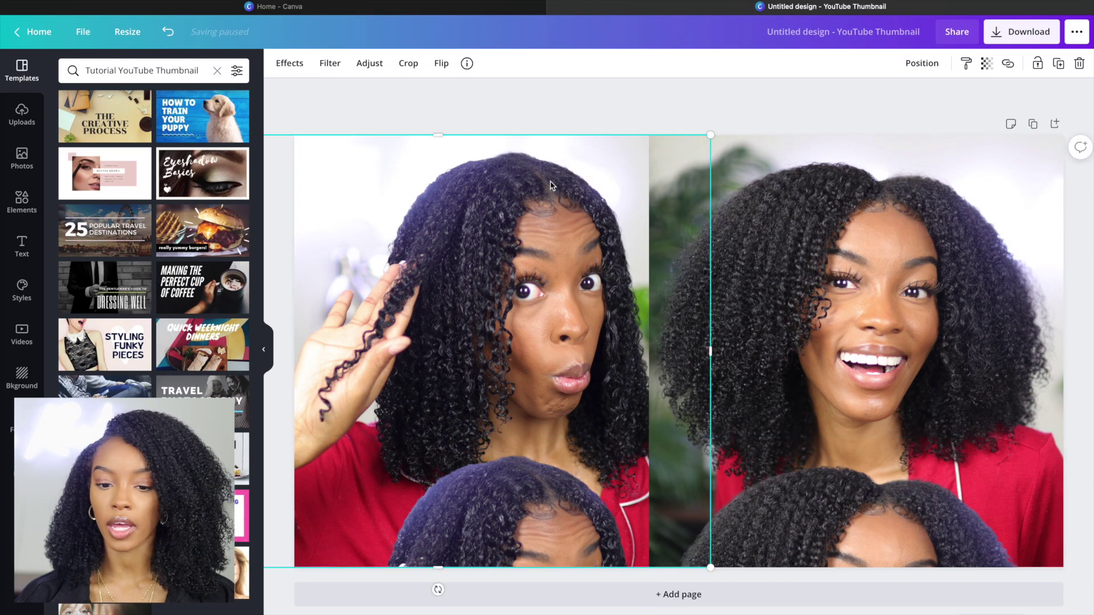
pyautogui.click(367, 63)
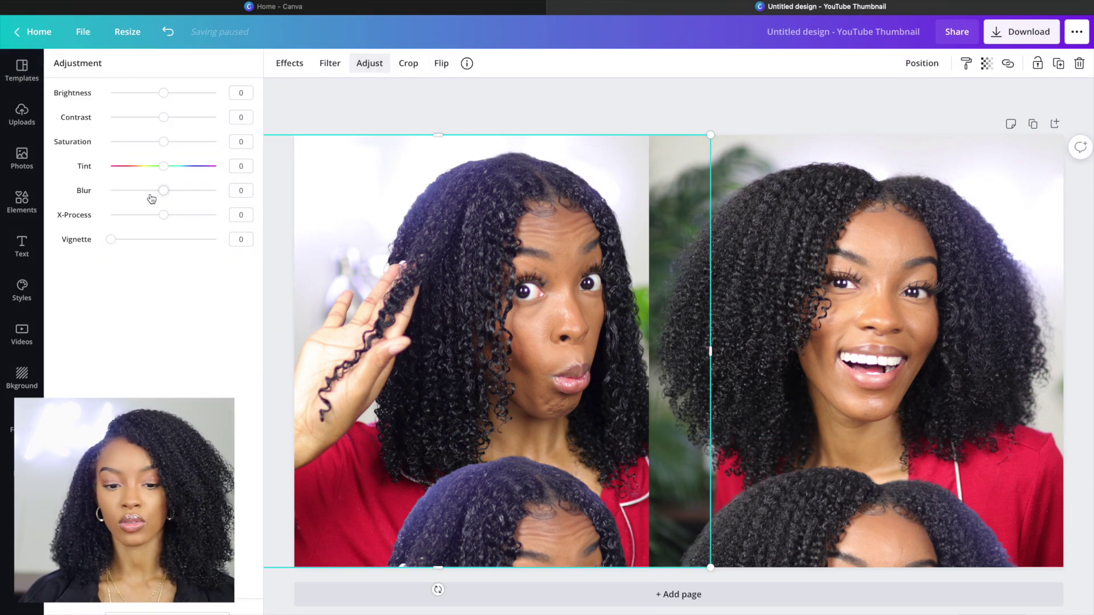
pyautogui.click(242, 192)
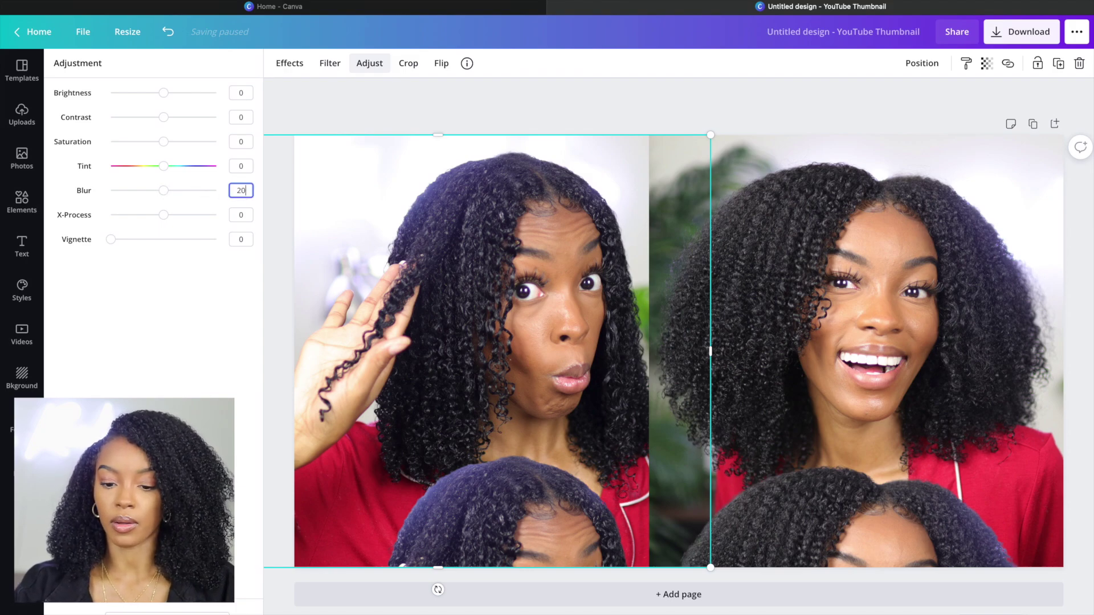
pyautogui.write('20')
pyautogui.press('Return')
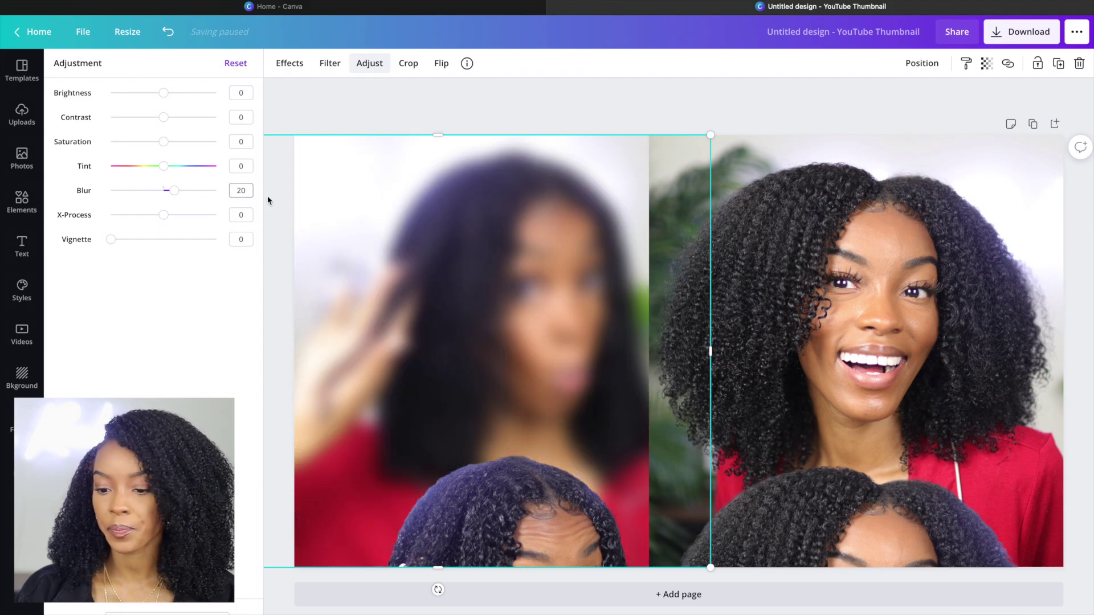
# Set the original smiling photo's blur to 20 and its brightness to 20.
pyautogui.click(1048, 265)
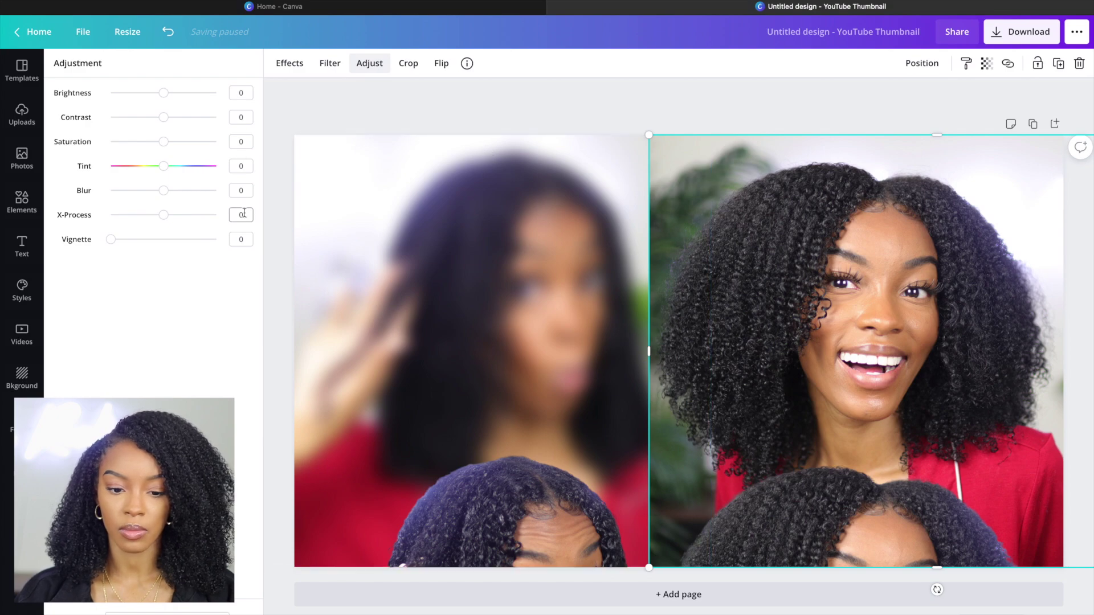
pyautogui.click(244, 190)
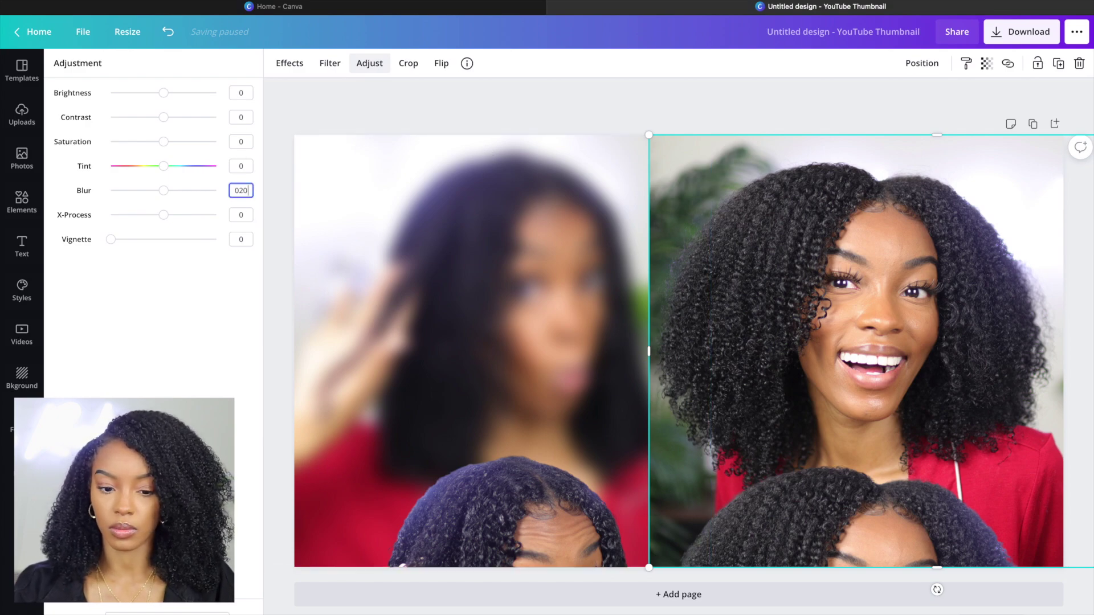
pyautogui.write('20')
pyautogui.press('Return')
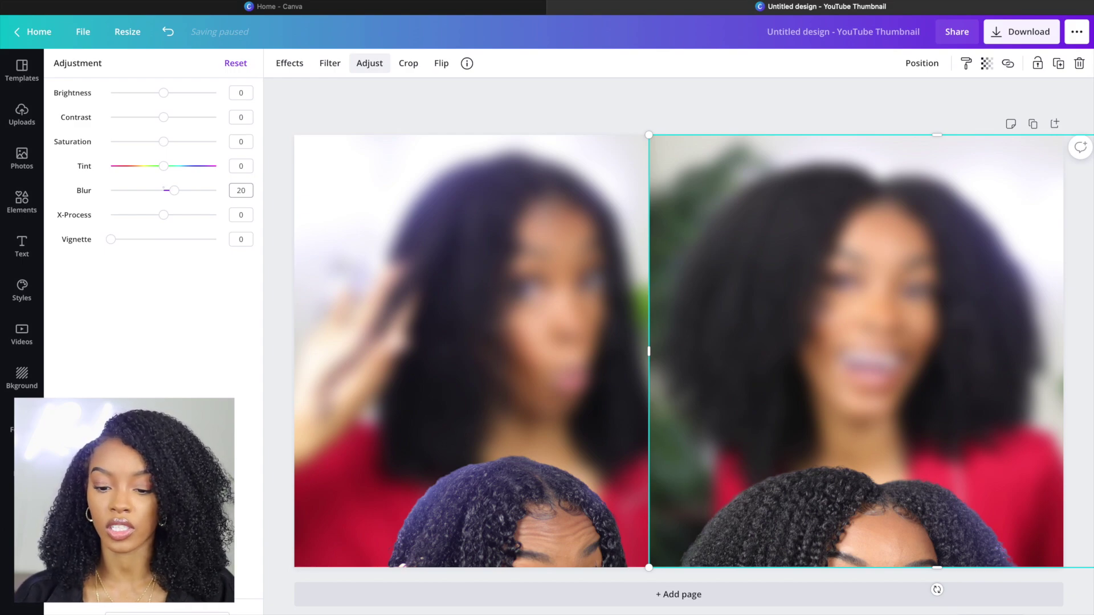
pyautogui.click(233, 91)
pyautogui.press('Return')
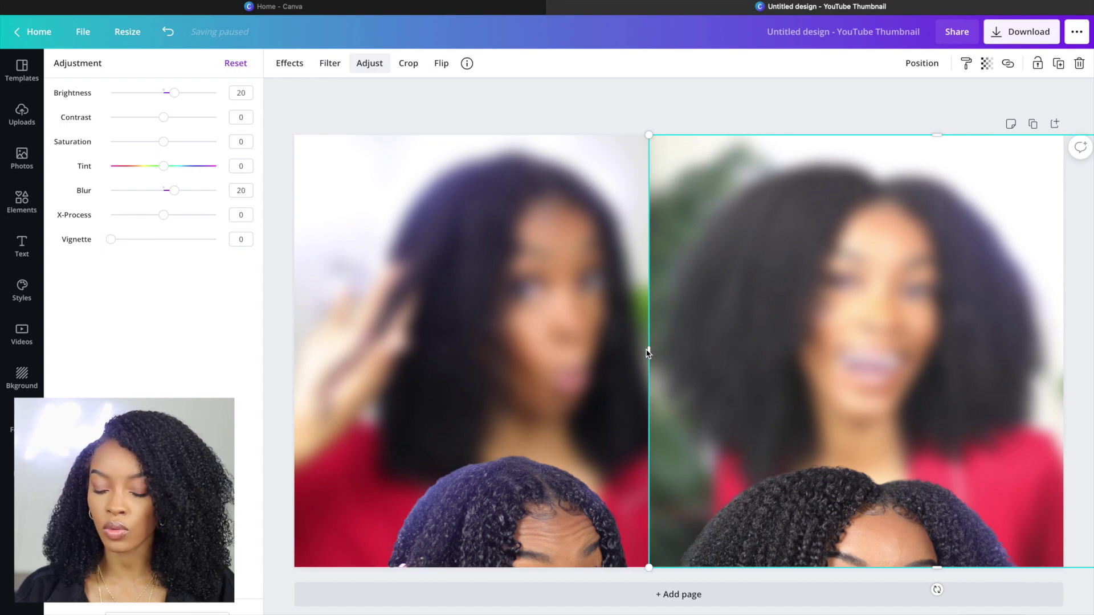
# Try extending the blurred smiling photo's left edge over the surprised photo and undo the change.
pyautogui.moveTo(637, 356); pyautogui.dragTo(574, 362)
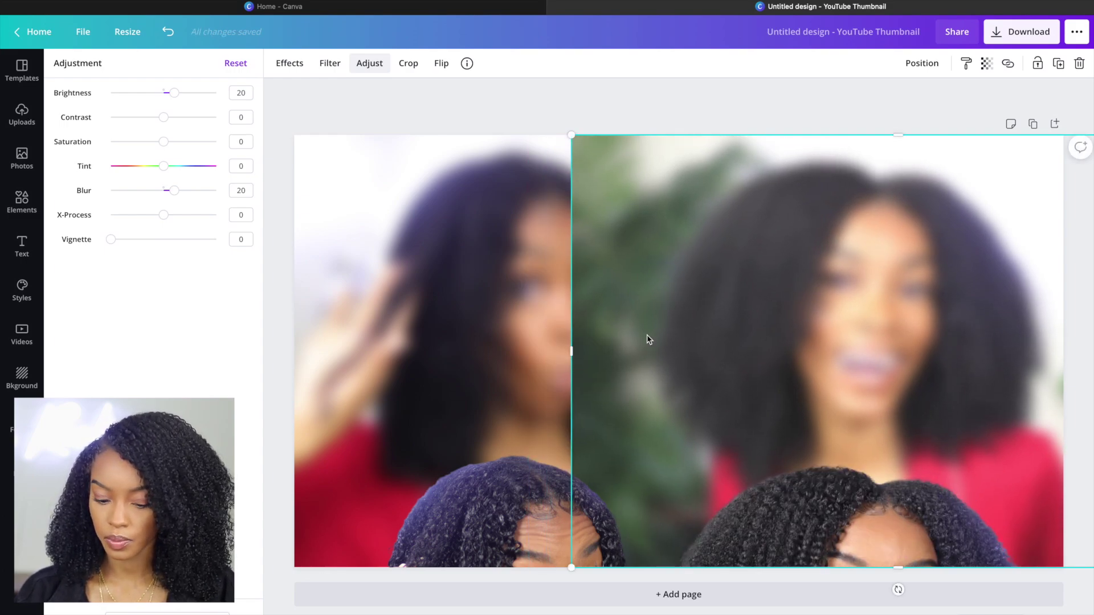
pyautogui.press('super+z')
pyautogui.press('super+z')
pyautogui.press('super+z')
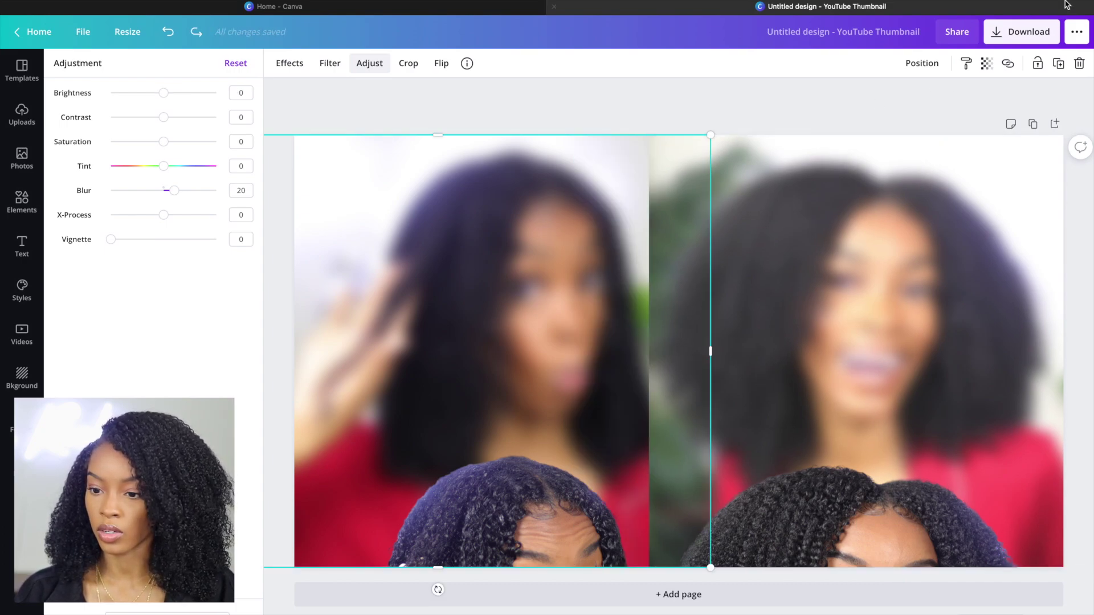
# Bring the blurred surprised photo forward and crop its right edge in to near the page centre.
pyautogui.click(923, 67)
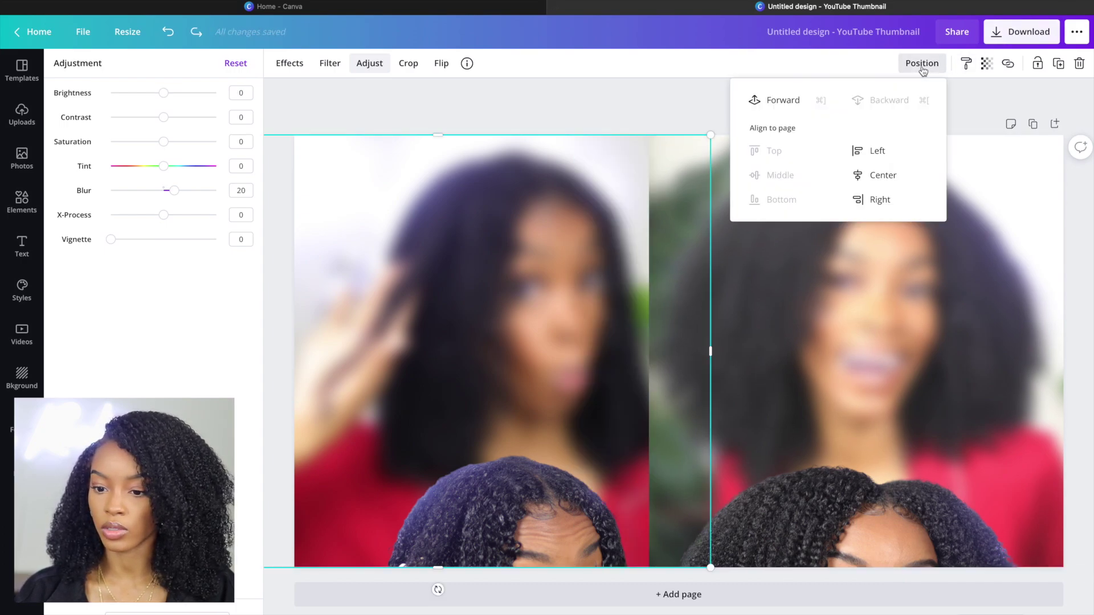
pyautogui.click(791, 102)
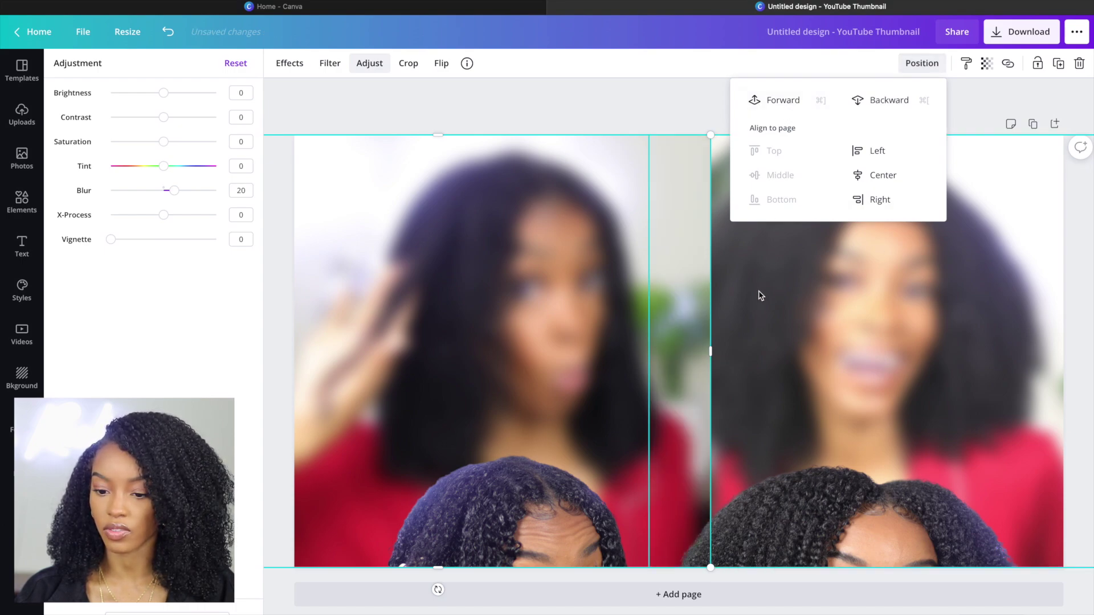
pyautogui.click(707, 354)
pyautogui.moveTo(707, 355); pyautogui.dragTo(673, 356)
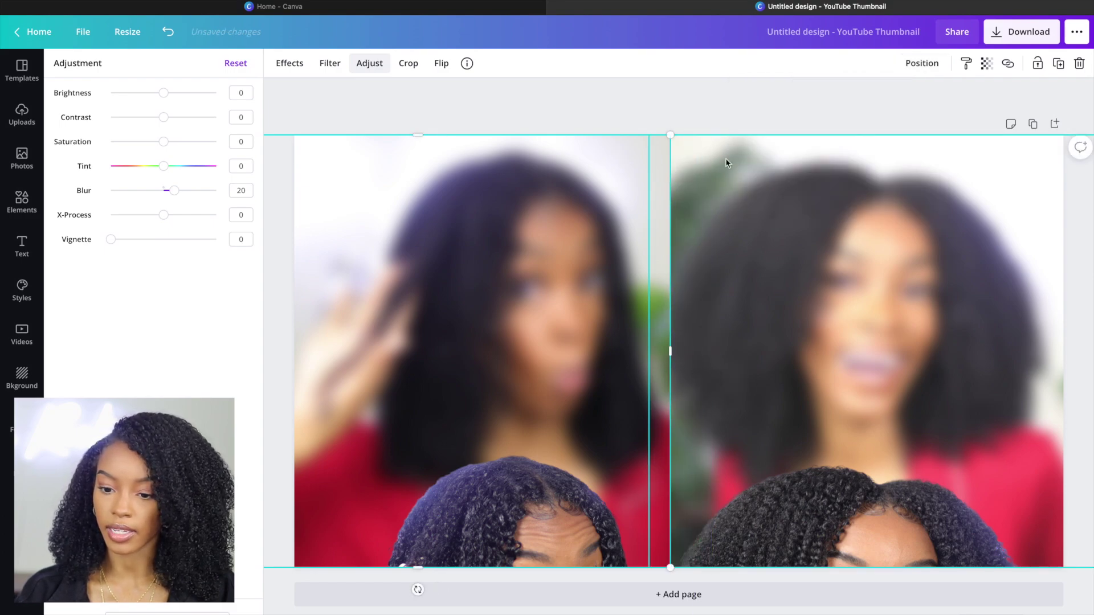
pyautogui.press('Escape')
pyautogui.click(732, 114)
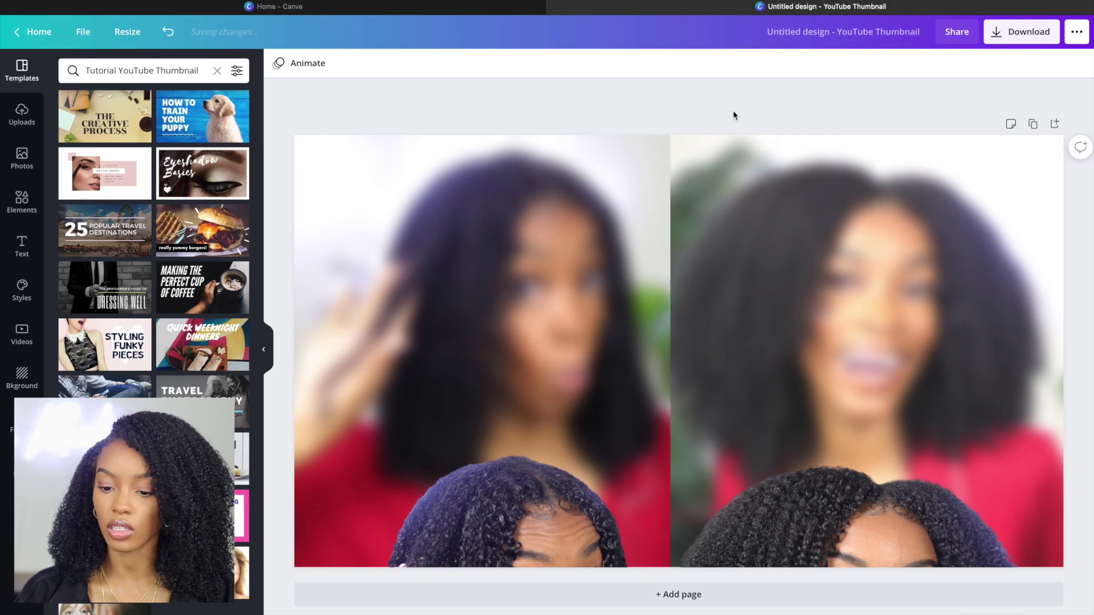
# Flip the blurred smiling photo horizontally and move it left until the face is fully on the page.
pyautogui.click(771, 249)
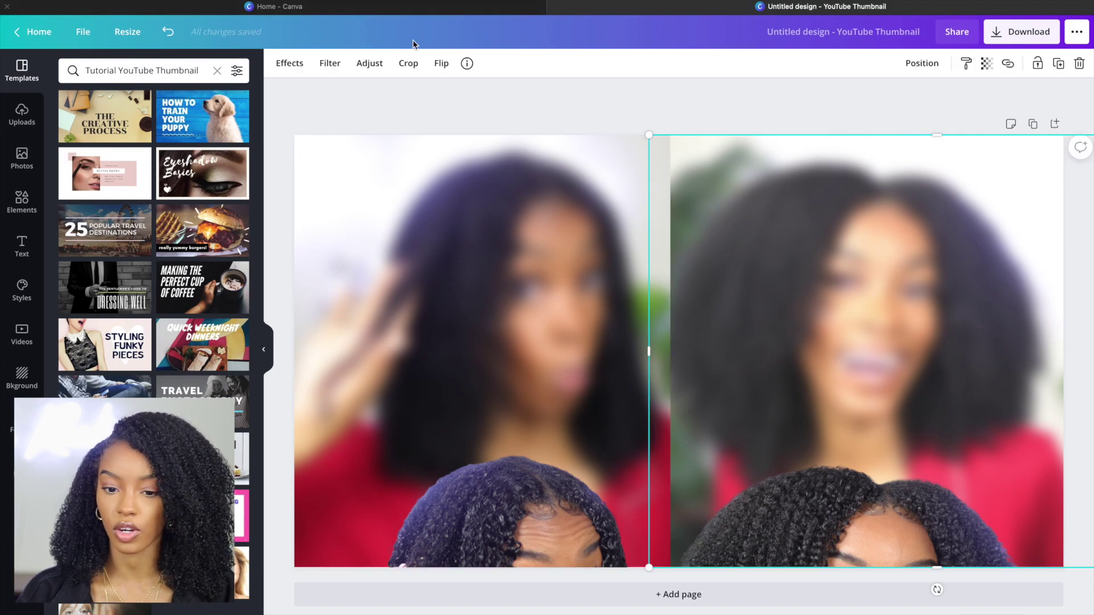
pyautogui.click(445, 65)
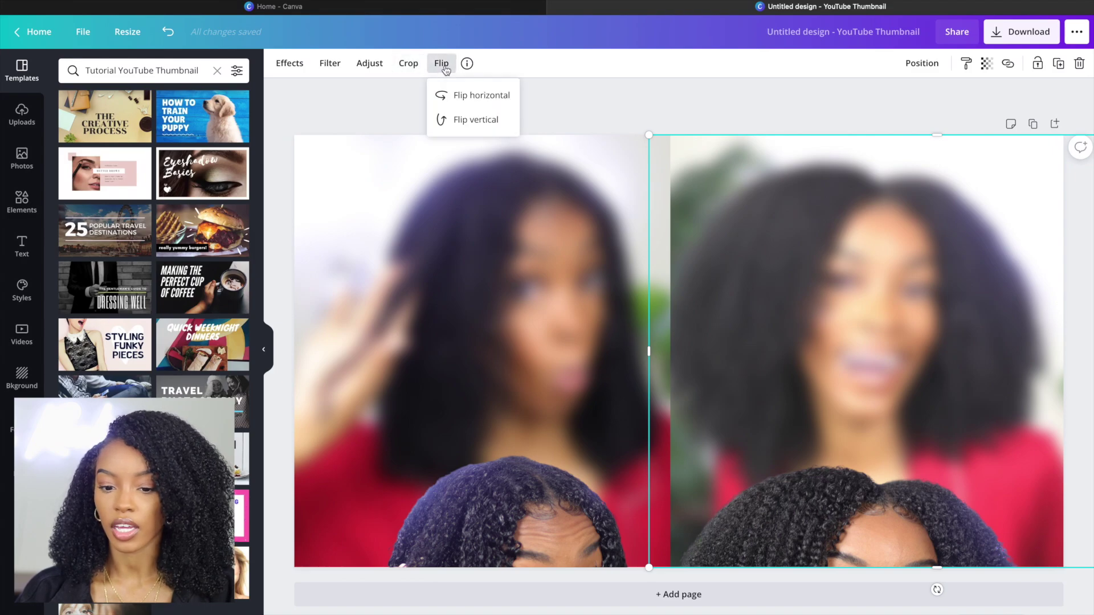
pyautogui.click(462, 97)
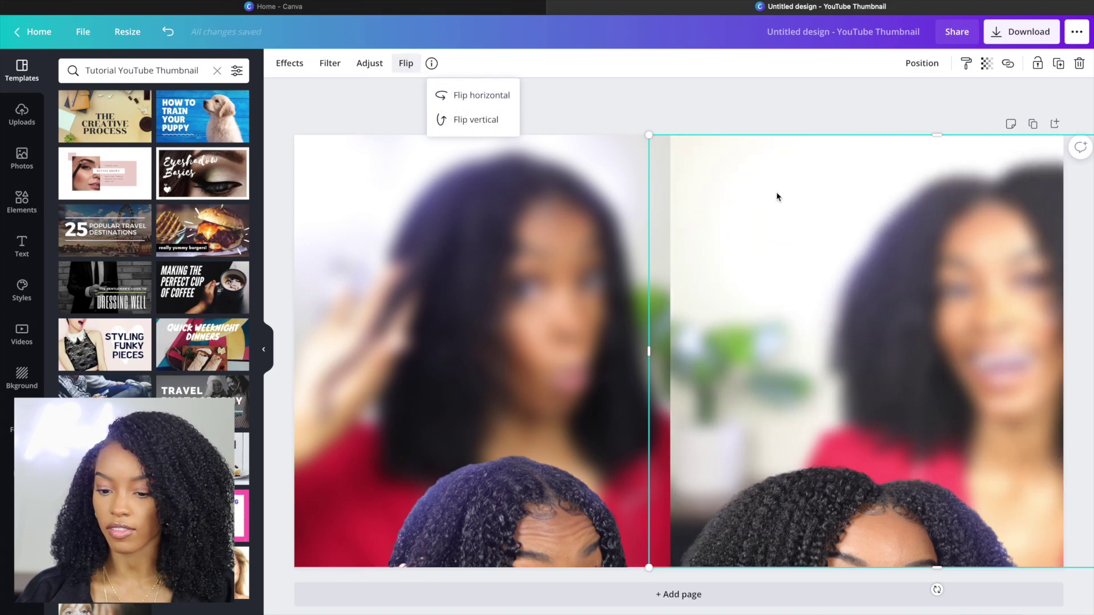
pyautogui.moveTo(808, 227); pyautogui.dragTo(676, 227)
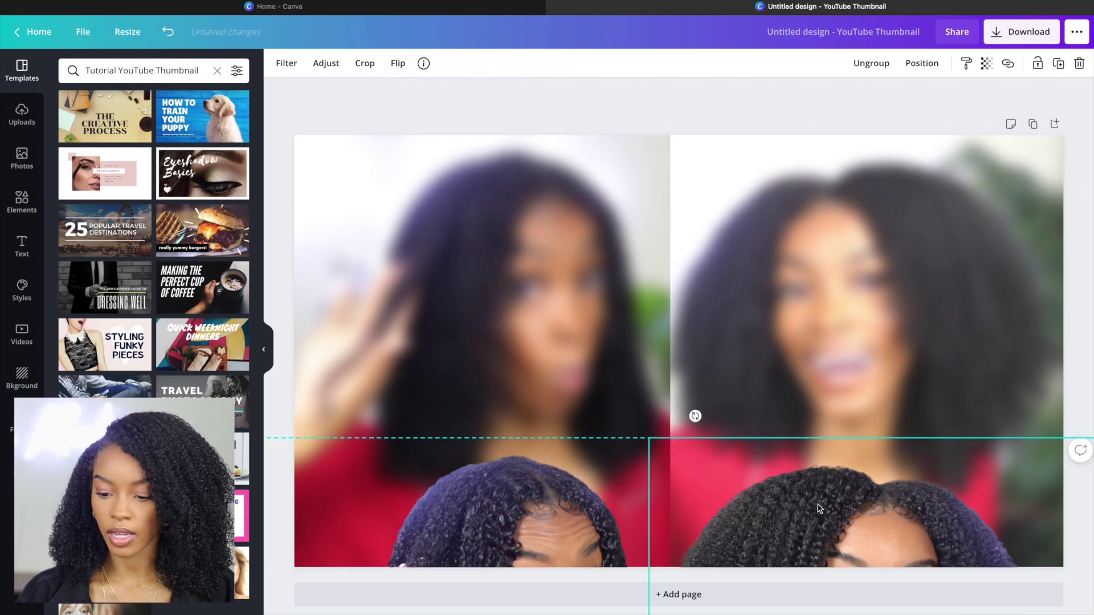
# Move the grouped cutouts back up over the blurred photos and flip the smiling cutout horizontally.
pyautogui.moveTo(819, 505); pyautogui.dragTo(824, 311)
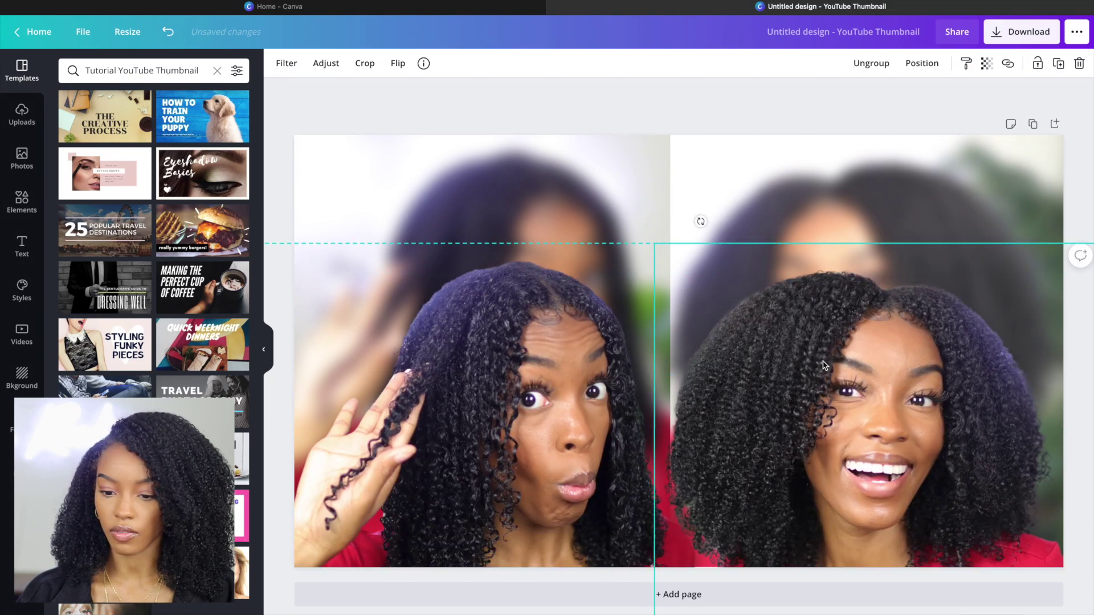
pyautogui.click(401, 64)
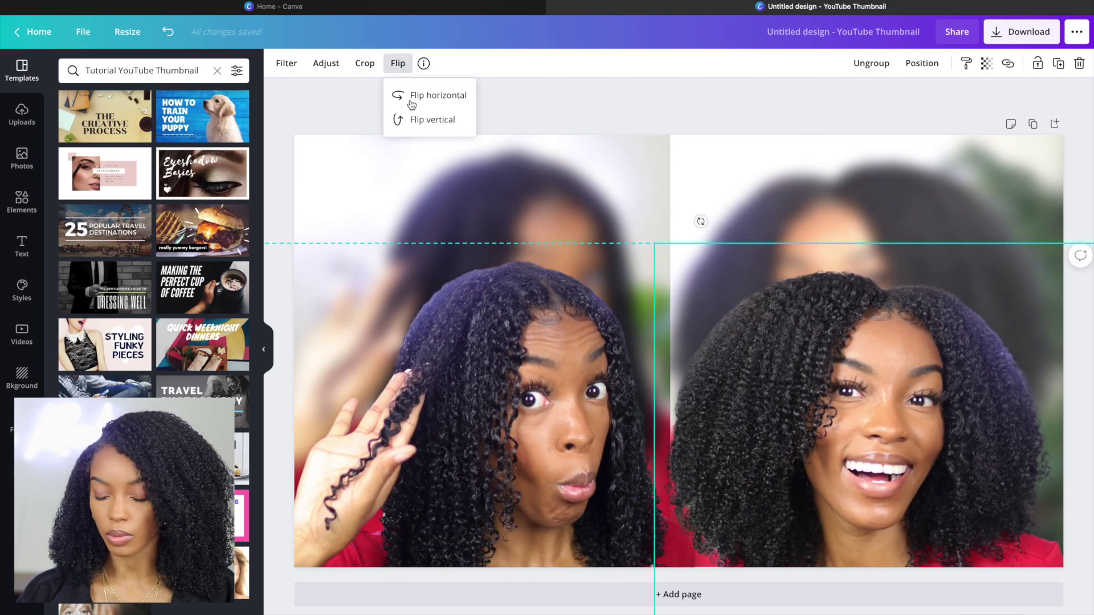
pyautogui.click(419, 96)
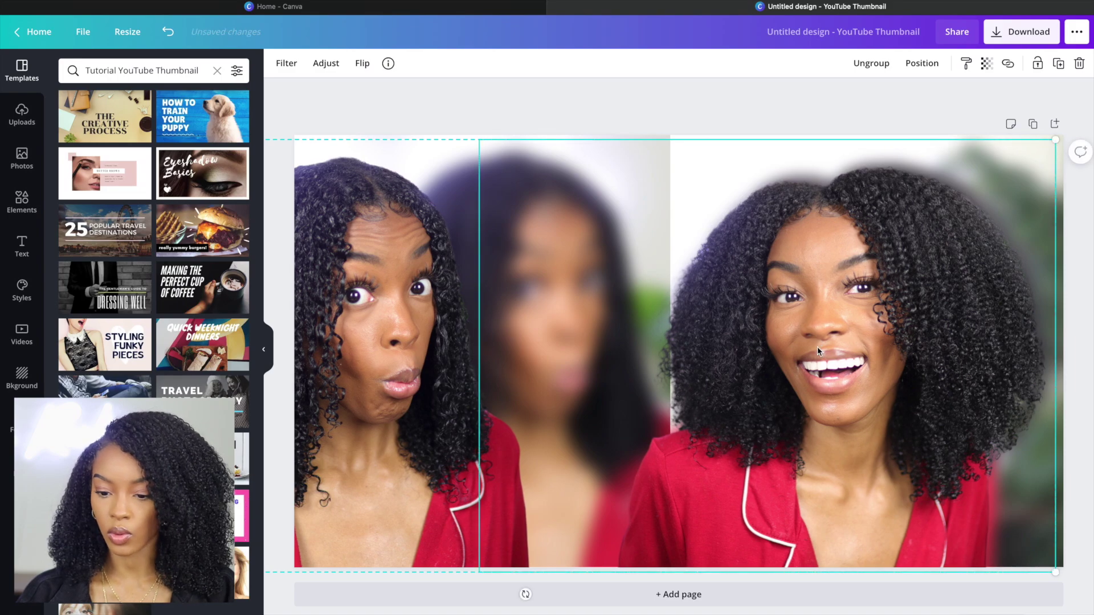
pyautogui.moveTo(819, 340); pyautogui.dragTo(854, 345)
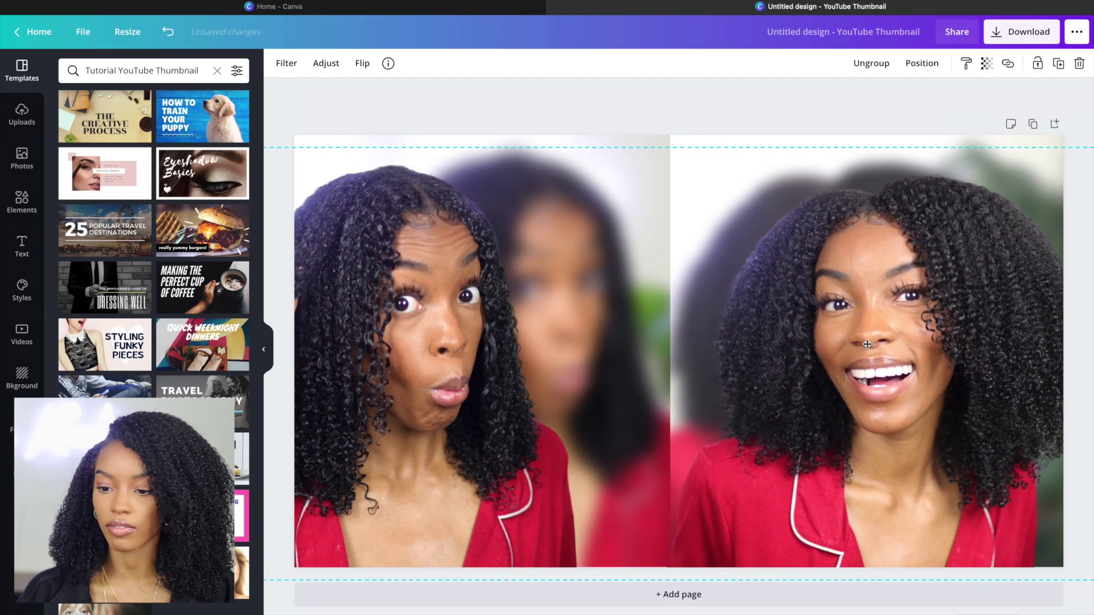
# Ungroup the two cutouts and move both right until the surprised cutout covers its blurred copy.
pyautogui.click(873, 64)
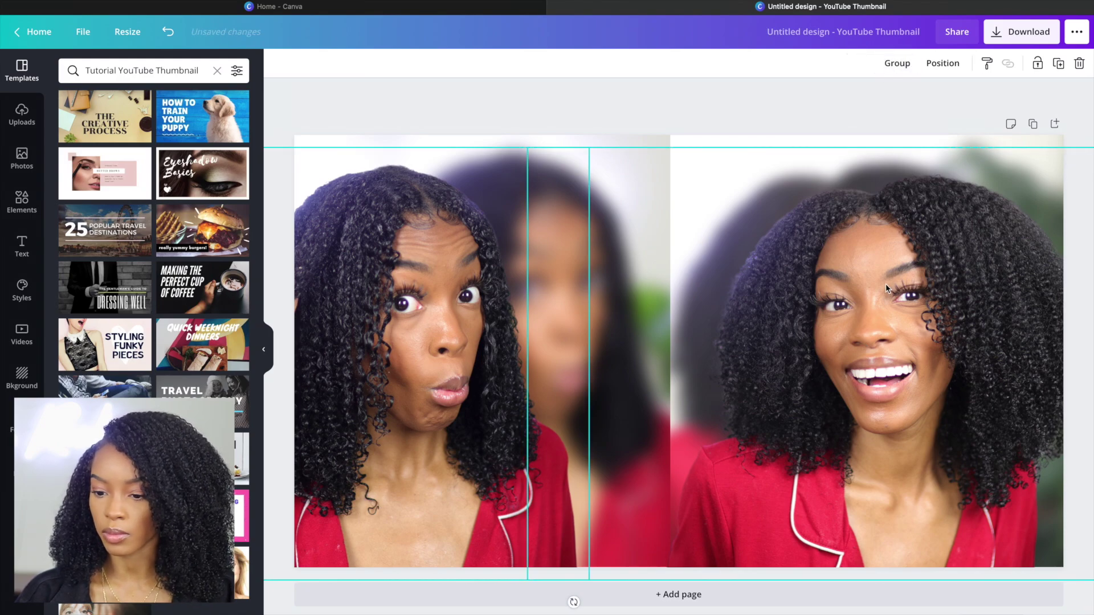
pyautogui.moveTo(859, 281); pyautogui.dragTo(1009, 270)
pyautogui.click(798, 120)
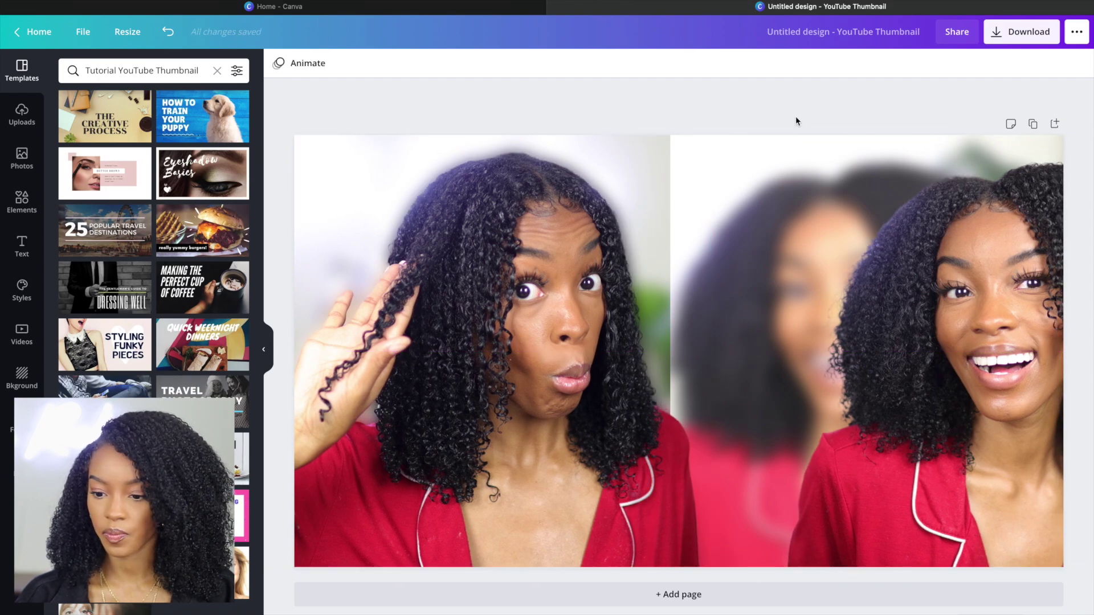
# Move the smiling cutout left over its blurred copy and group it with the surprised cutout.
pyautogui.moveTo(934, 292); pyautogui.dragTo(772, 293)
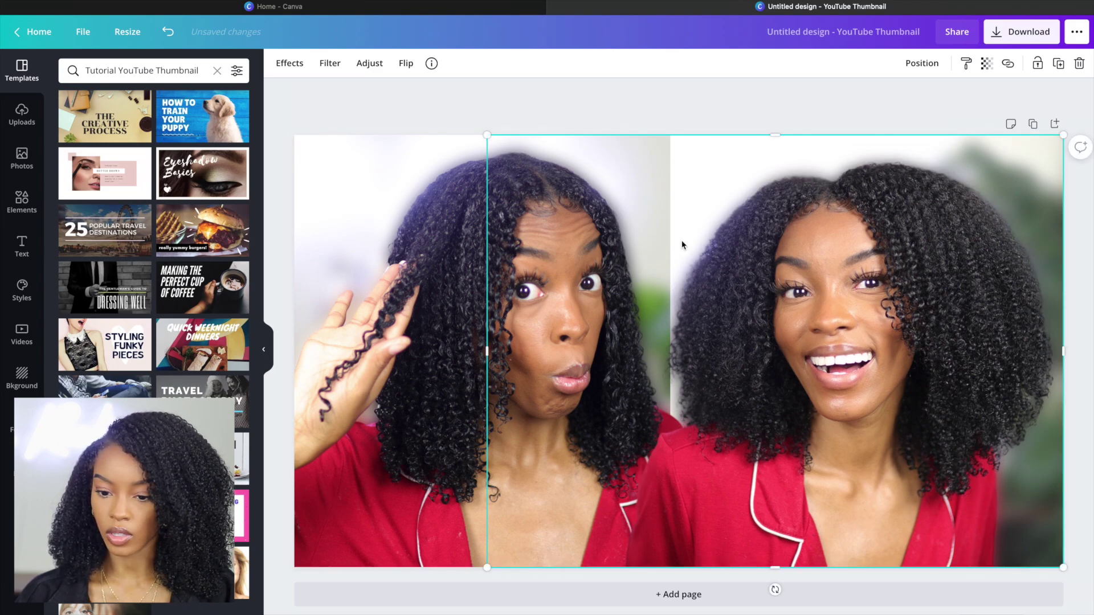
pyautogui.click(638, 94)
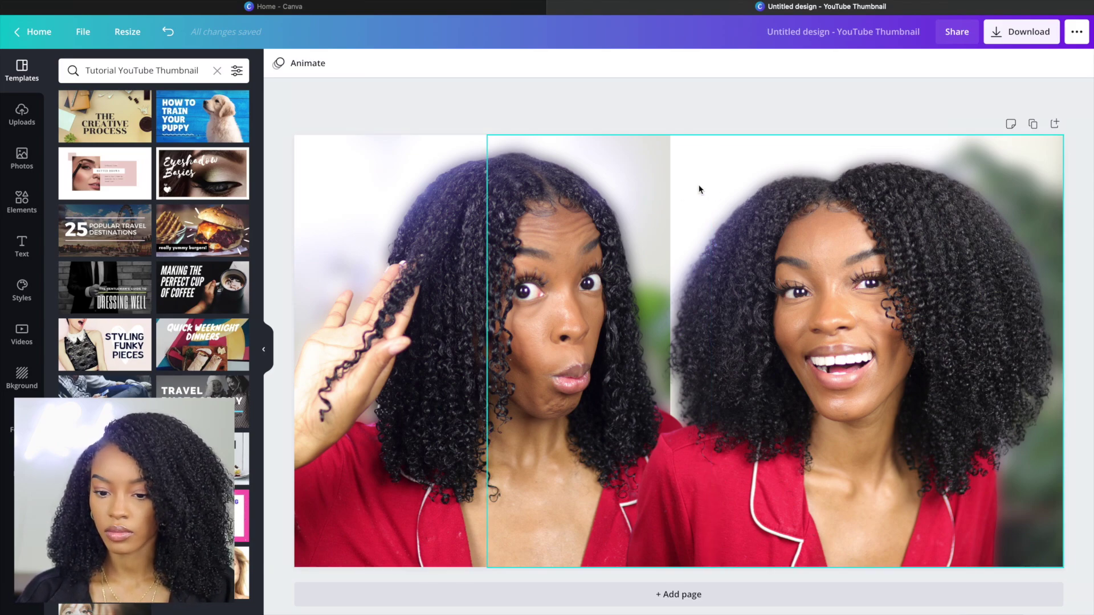
pyautogui.click(762, 298)
pyautogui.keyDown('shift'); pyautogui.click(473, 289); pyautogui.keyUp('shift')
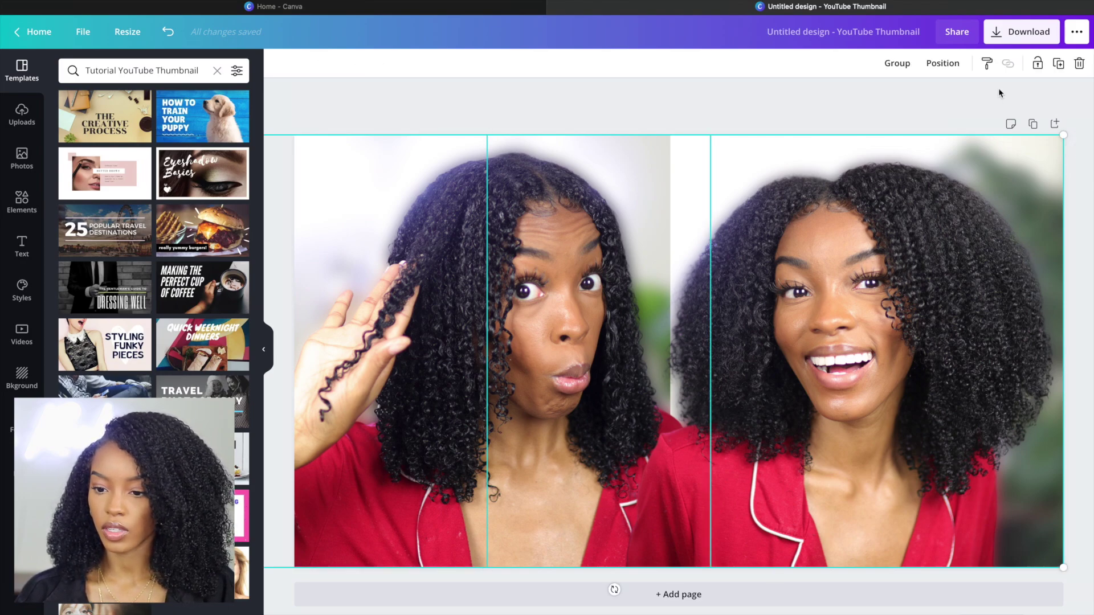
pyautogui.click(896, 63)
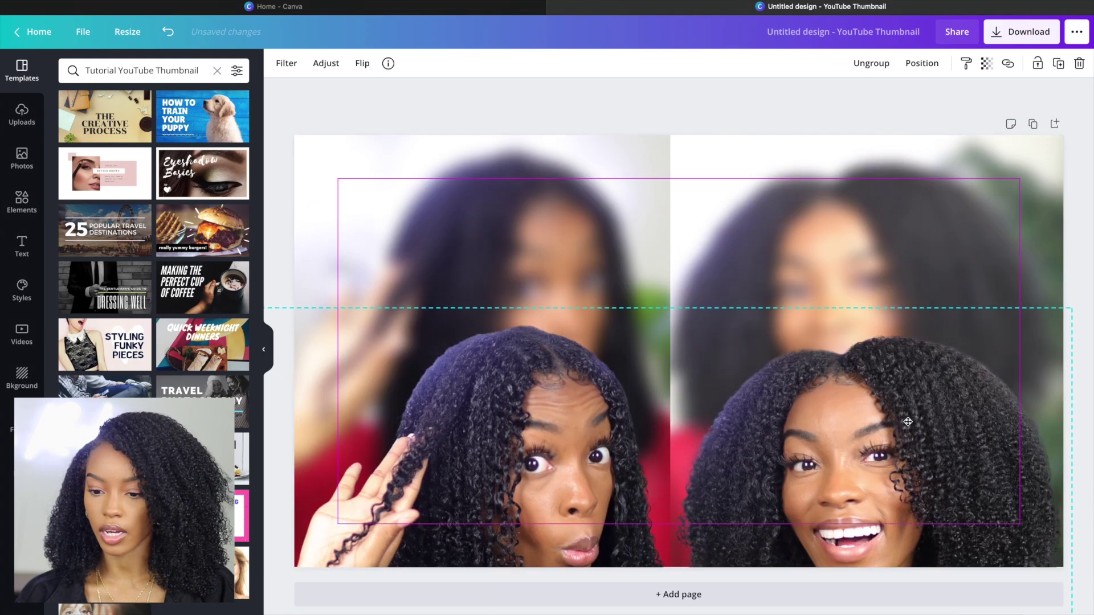
# Move the grouped cutouts down, bring the blurred smiling photo forward and crop its left edge in slightly.
pyautogui.moveTo(848, 193); pyautogui.dragTo(712, 245)
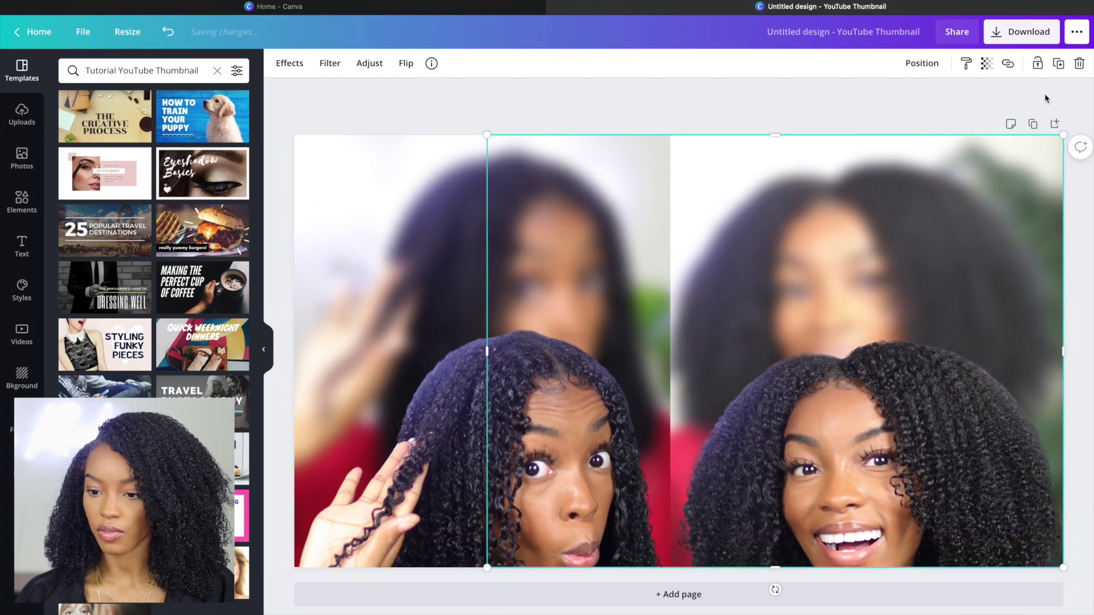
pyautogui.click(921, 63)
pyautogui.click(786, 100)
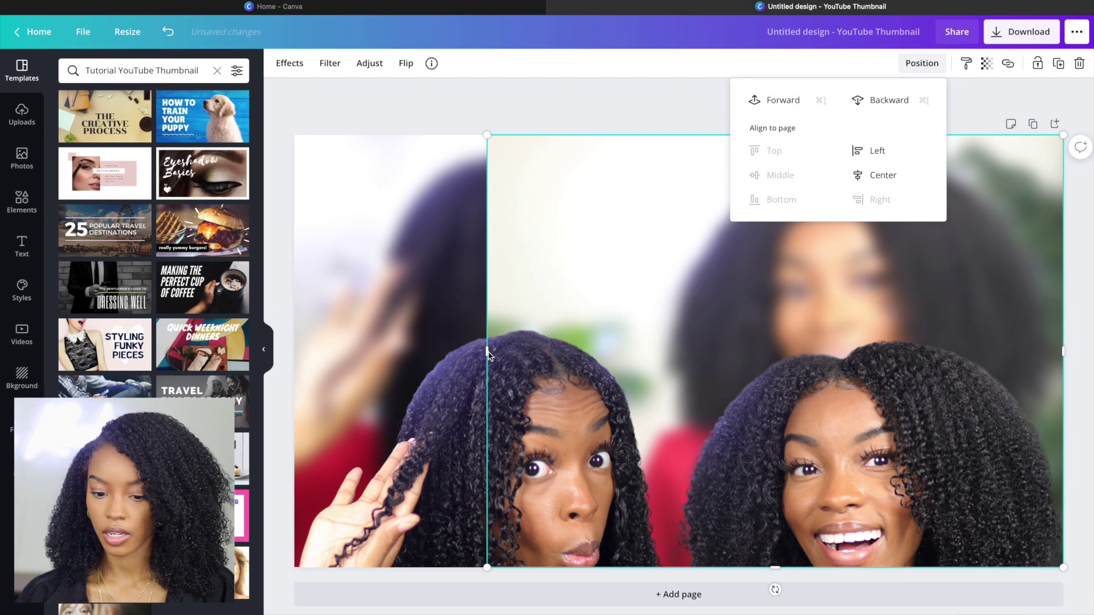
pyautogui.moveTo(487, 353); pyautogui.dragTo(512, 354)
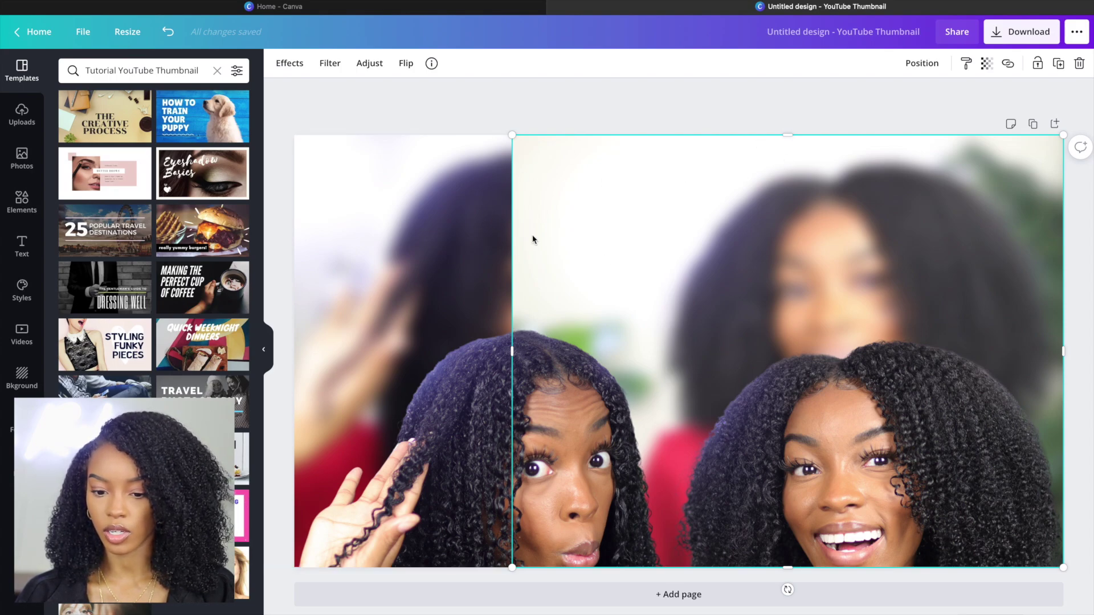
# Move the grouped cutouts back up over the blurred photos, then duplicate the group and place the copy lower on the page.
pyautogui.moveTo(457, 448); pyautogui.dragTo(447, 267)
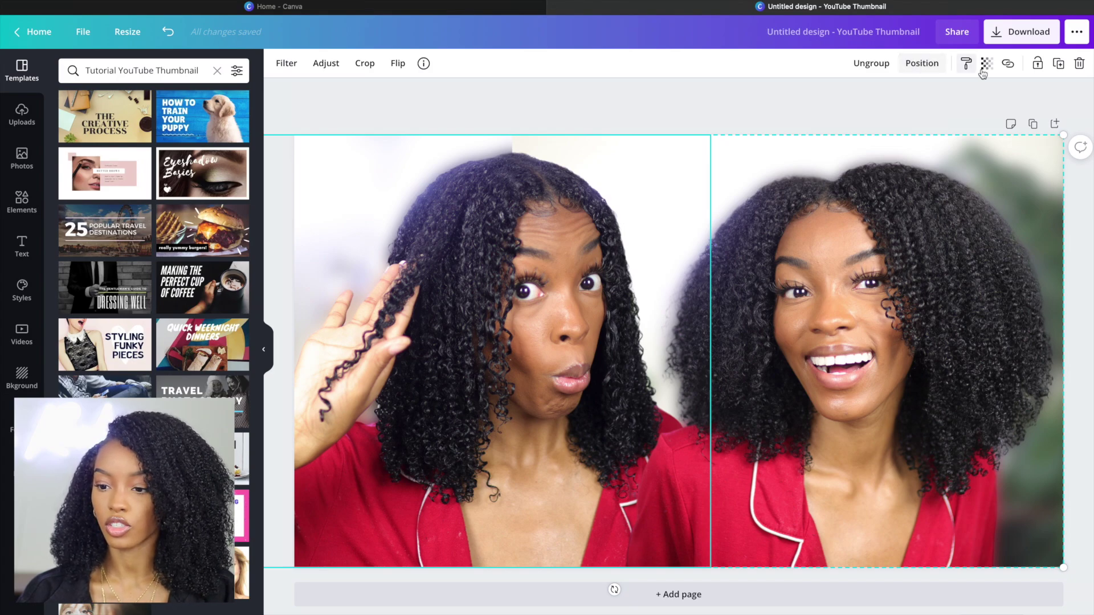
pyautogui.click(1059, 65)
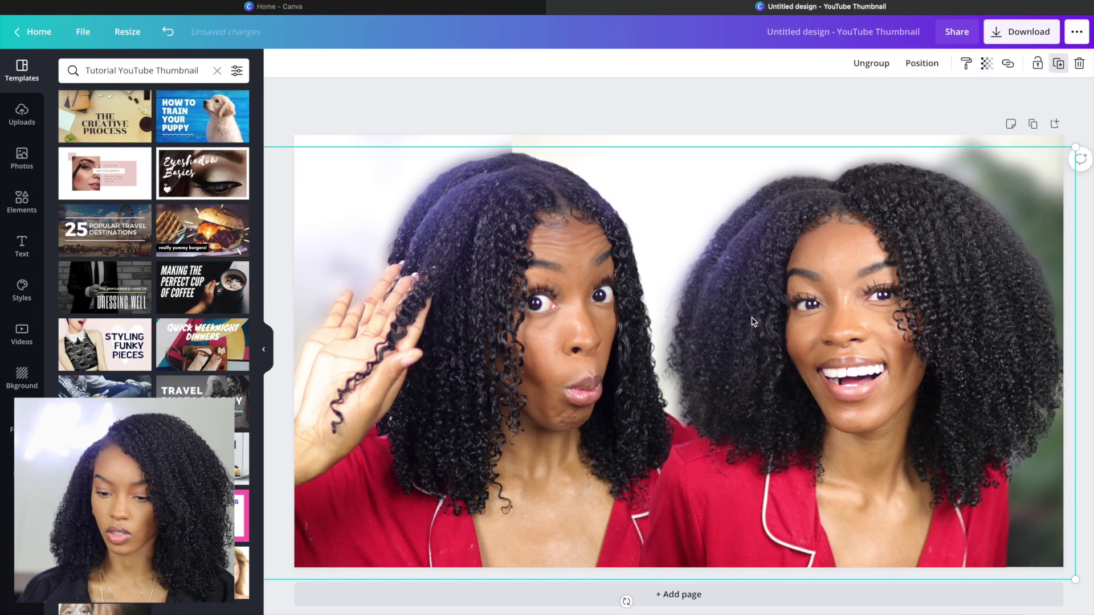
pyautogui.moveTo(785, 320); pyautogui.dragTo(773, 552)
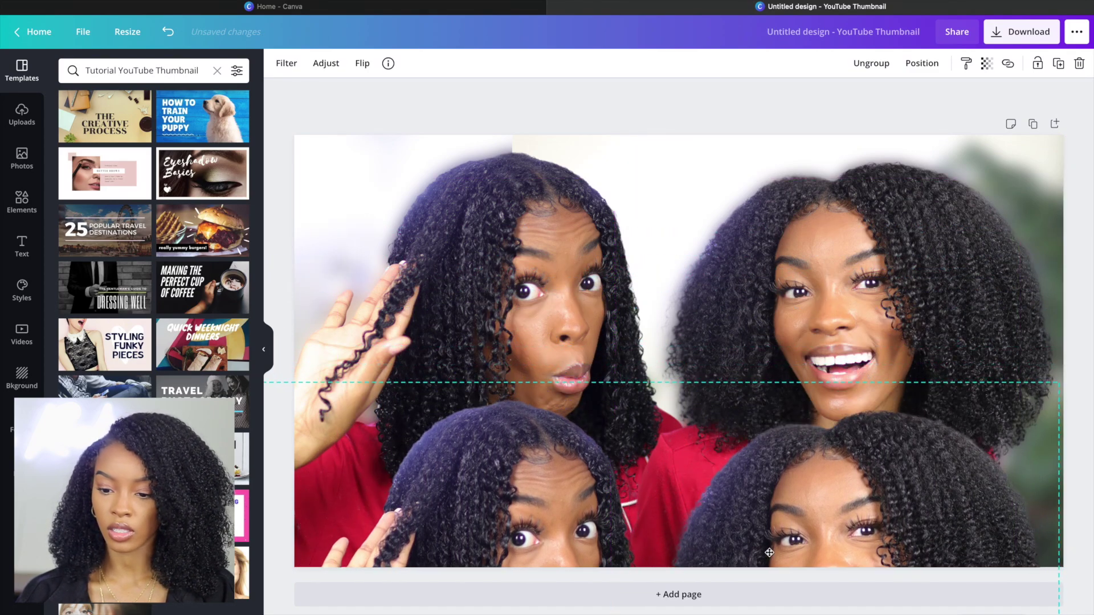
# Ungroup the original pair of cutouts behind the lowered duplicate.
pyautogui.click(462, 275)
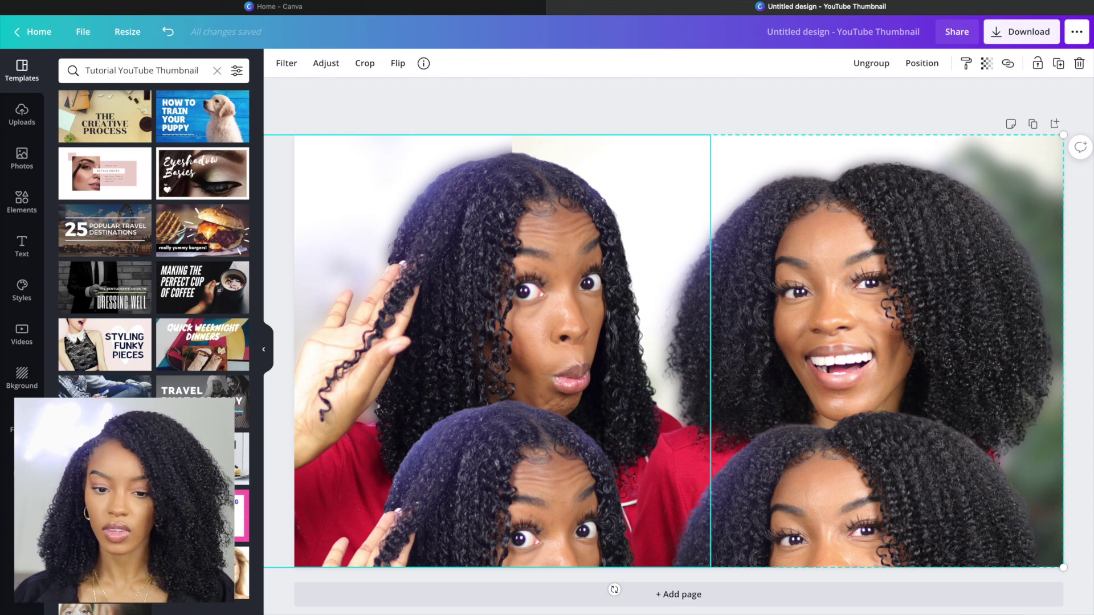
pyautogui.click(280, 68)
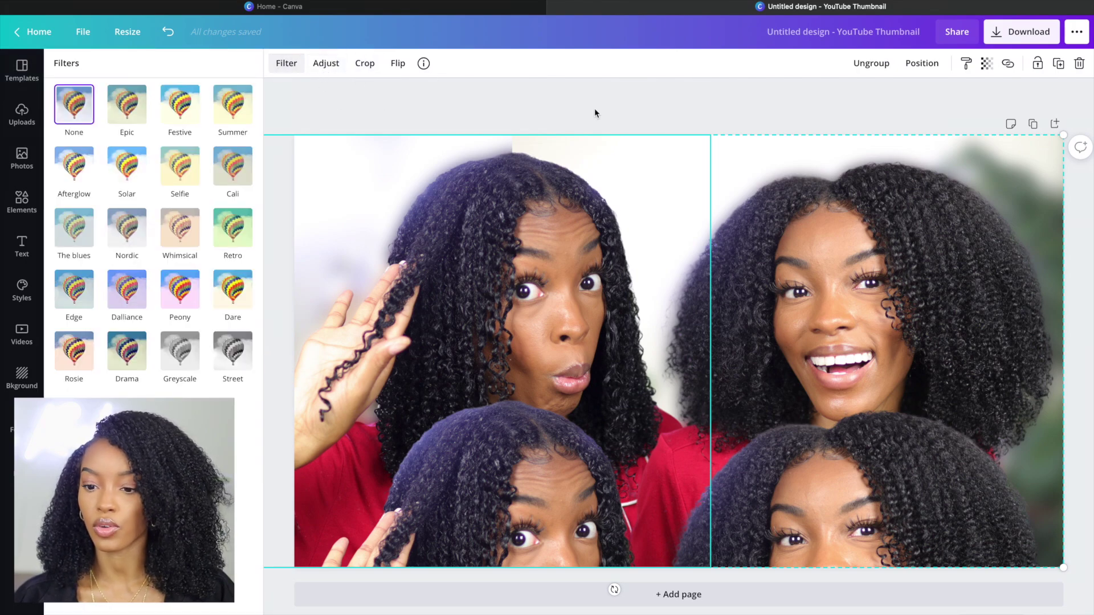
pyautogui.click(871, 63)
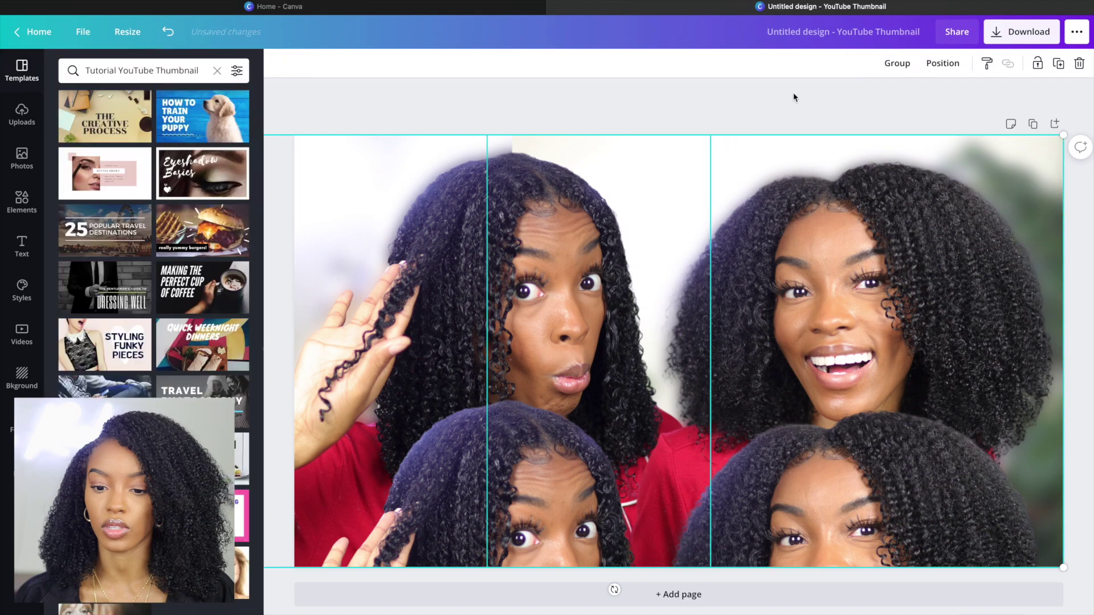
pyautogui.click(645, 107)
pyautogui.click(533, 143)
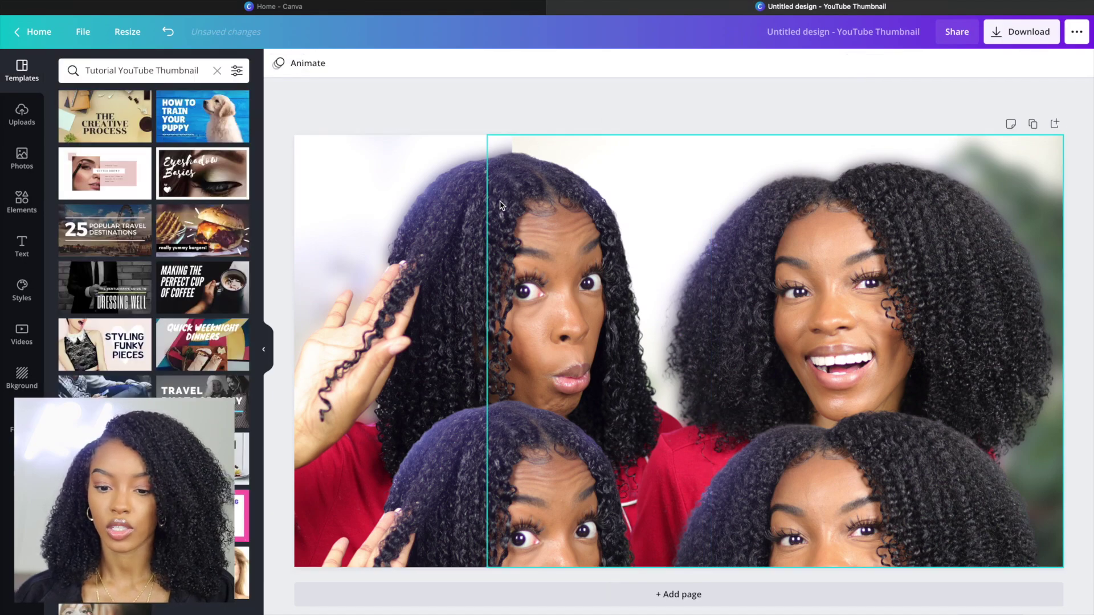
# Apply a custom Duotone effect to the original surprised cutout with white highlights and #FFFFFF shadows at intensity 1.
pyautogui.click(439, 237)
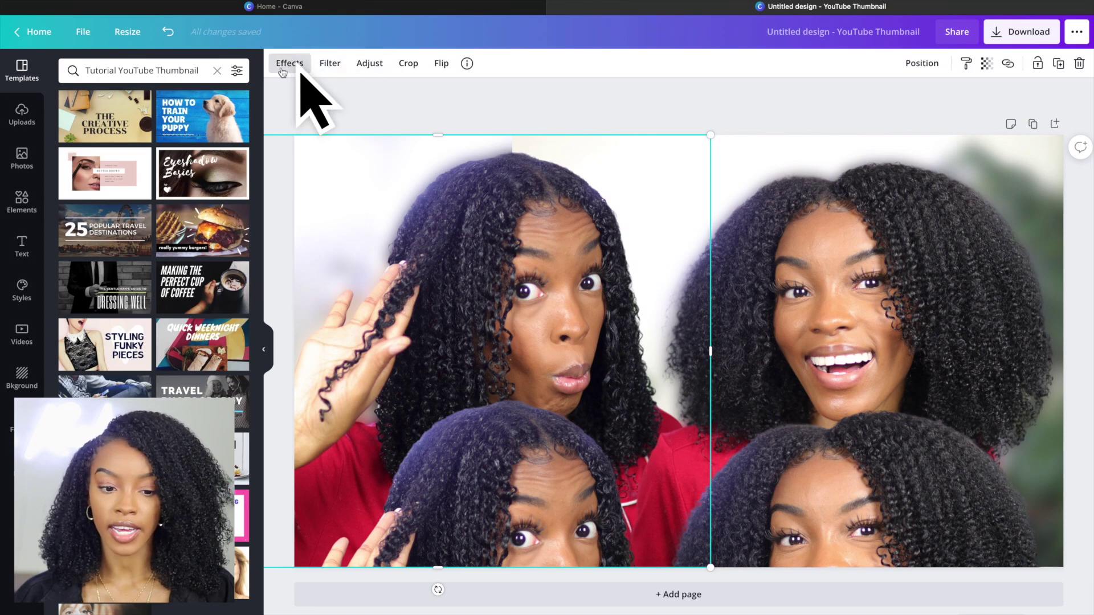
pyautogui.click(294, 66)
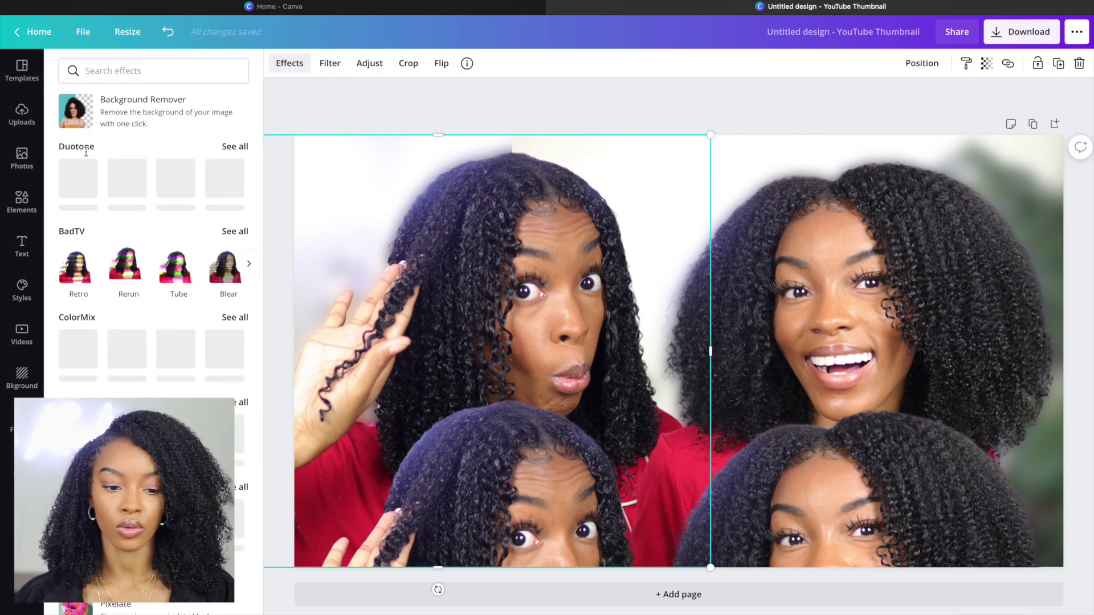
pyautogui.click(235, 148)
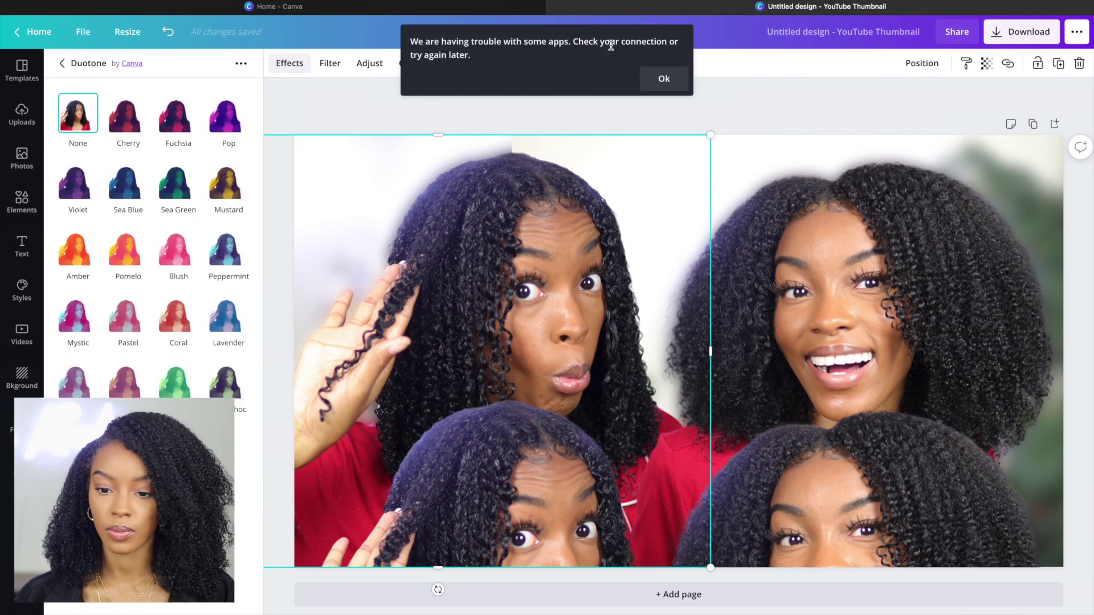
pyautogui.click(661, 80)
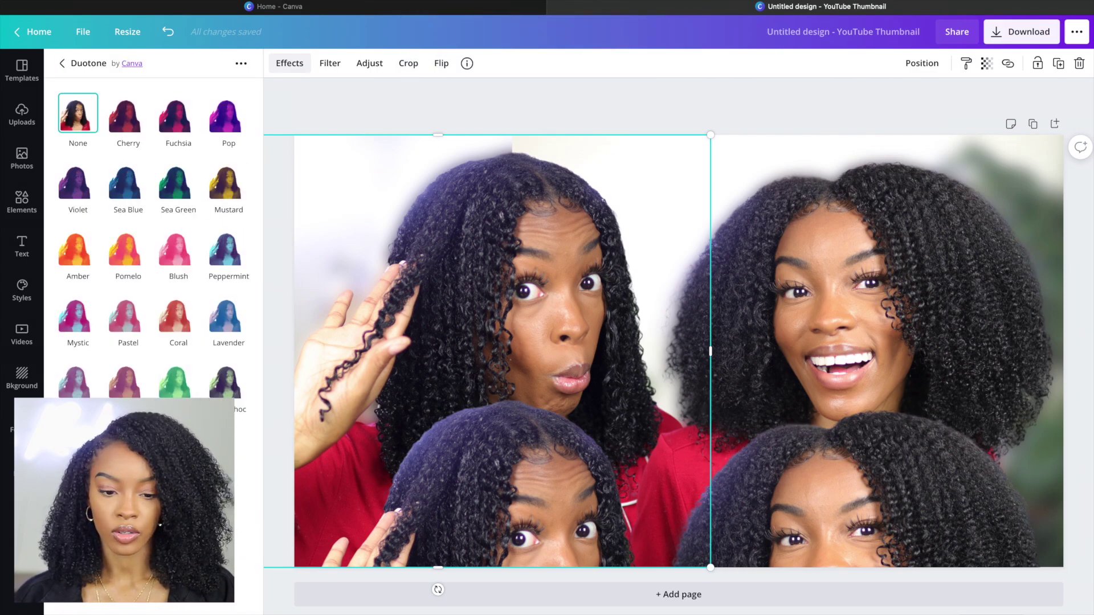
pyautogui.click(78, 449)
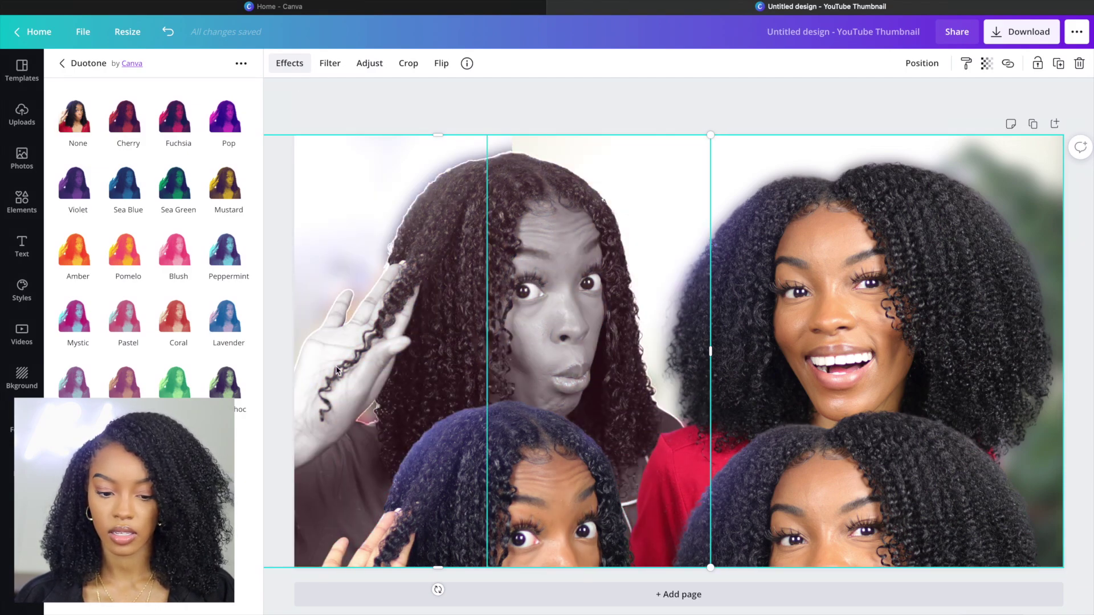
pyautogui.click(78, 449)
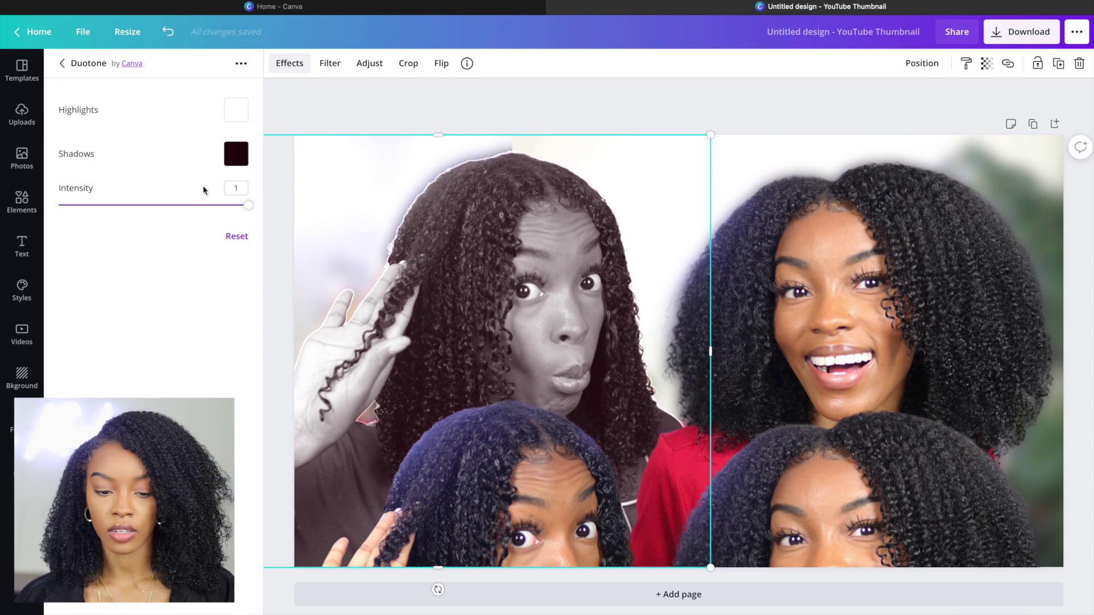
pyautogui.click(242, 159)
pyautogui.moveTo(194, 216); pyautogui.dragTo(2, 149)
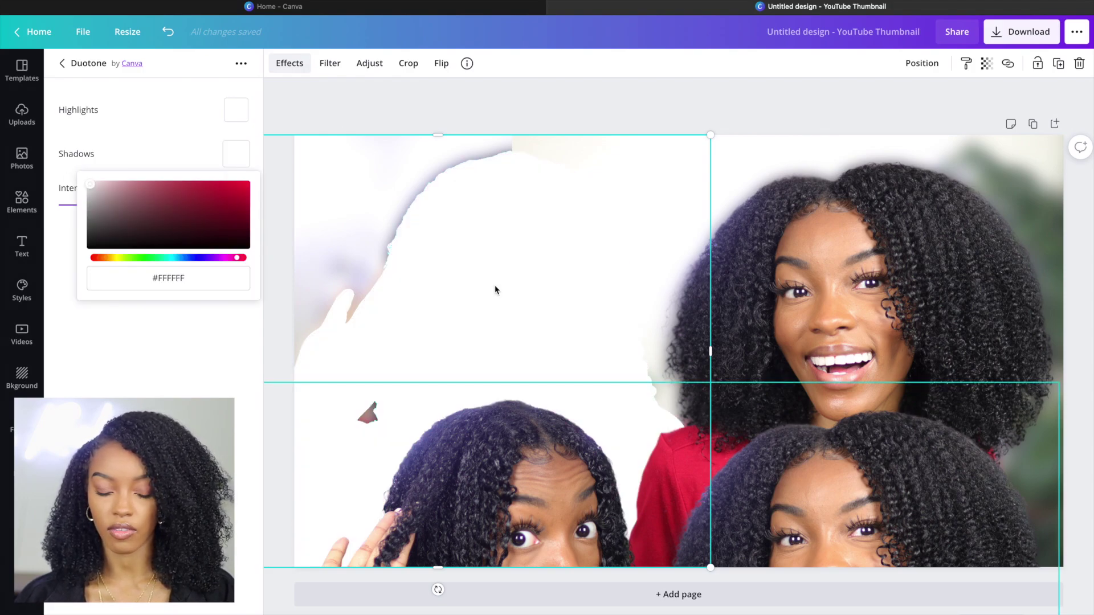
pyautogui.click(200, 427)
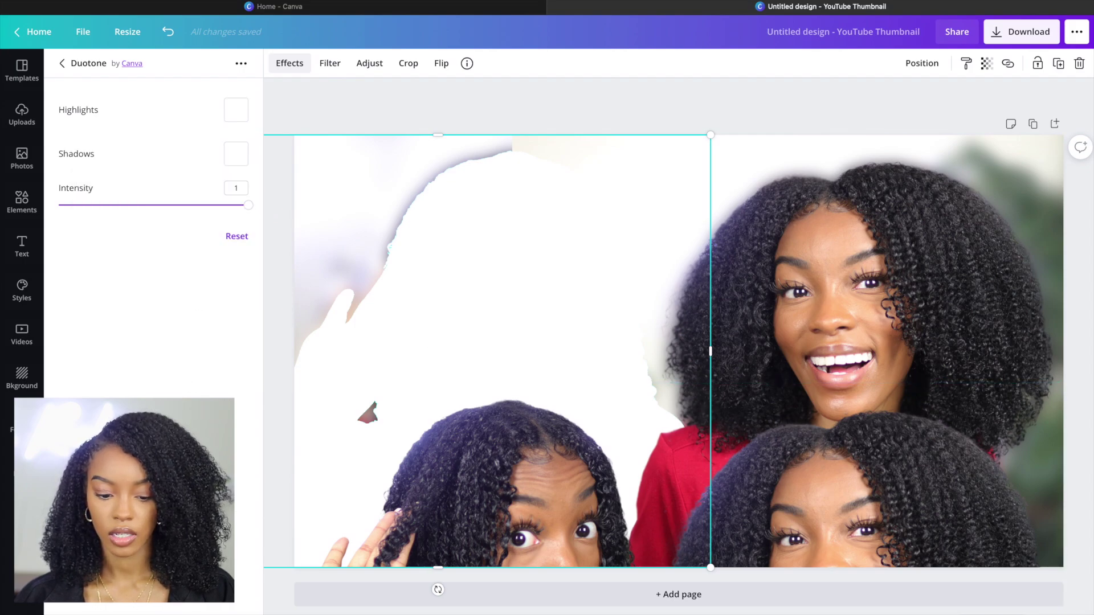
# Set the blur of the white surprised silhouette to 20.
pyautogui.click(518, 251)
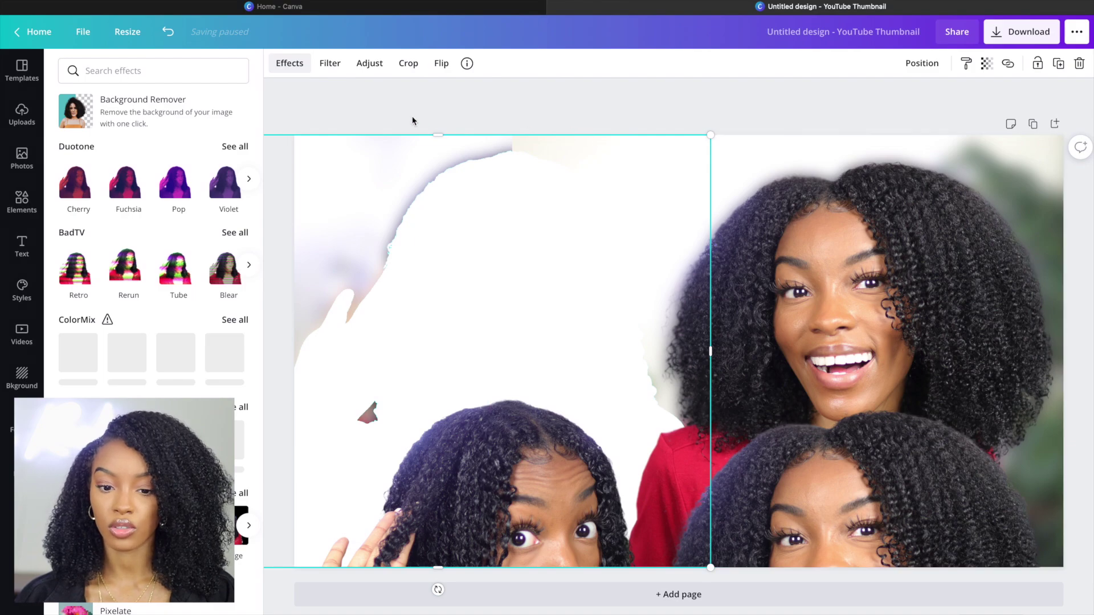
pyautogui.click(362, 65)
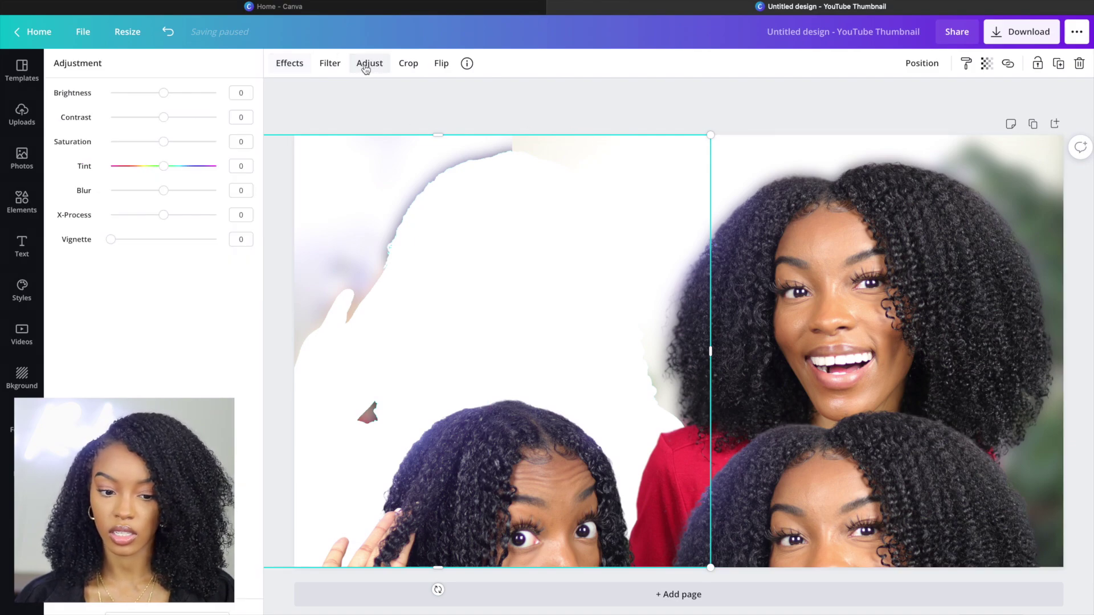
pyautogui.click(245, 190)
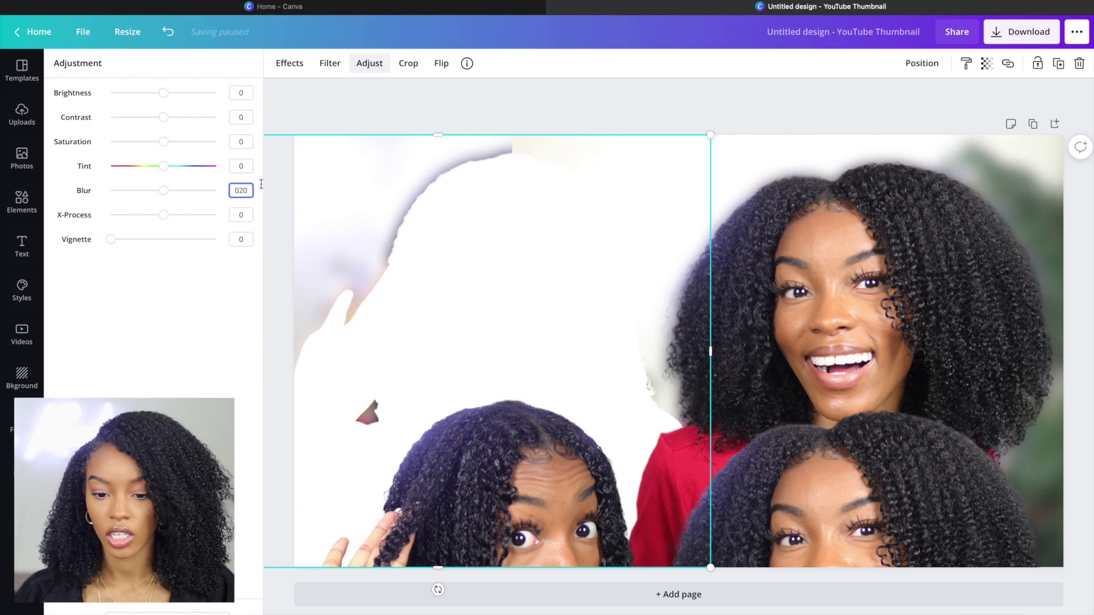
pyautogui.write('20')
pyautogui.press('Return')
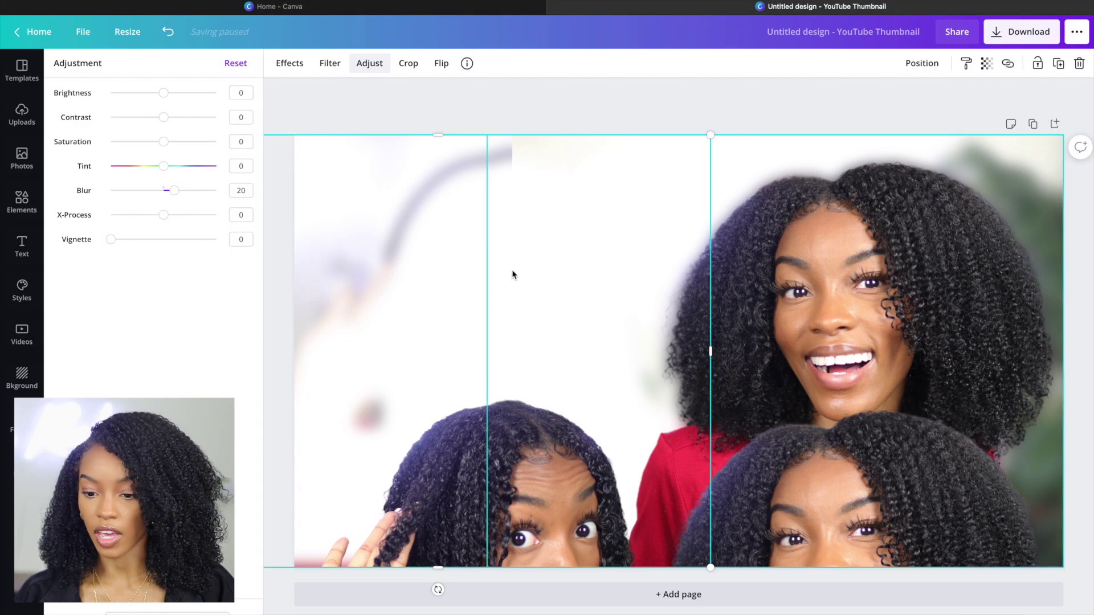
# Try a blur of 20 on the original smiling cutout.
pyautogui.click(786, 274)
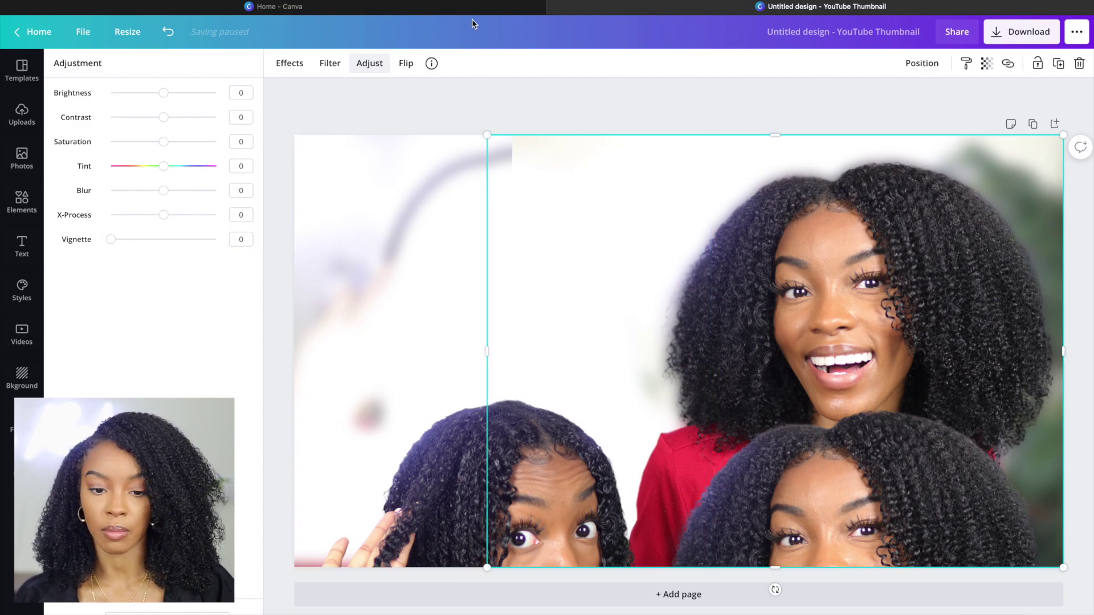
pyautogui.click(235, 194)
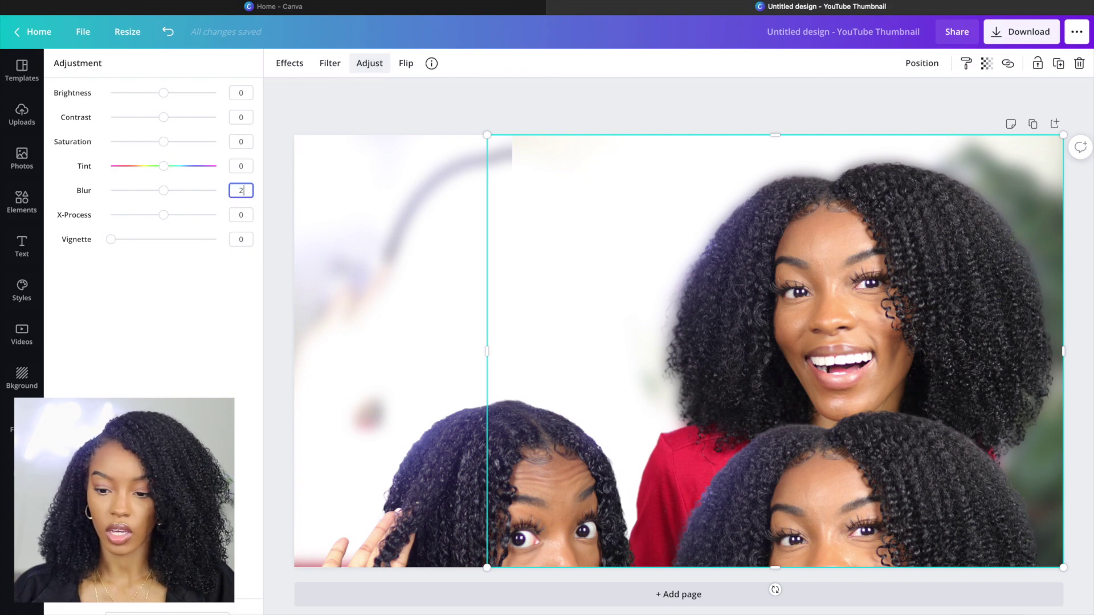
pyautogui.press('Return')
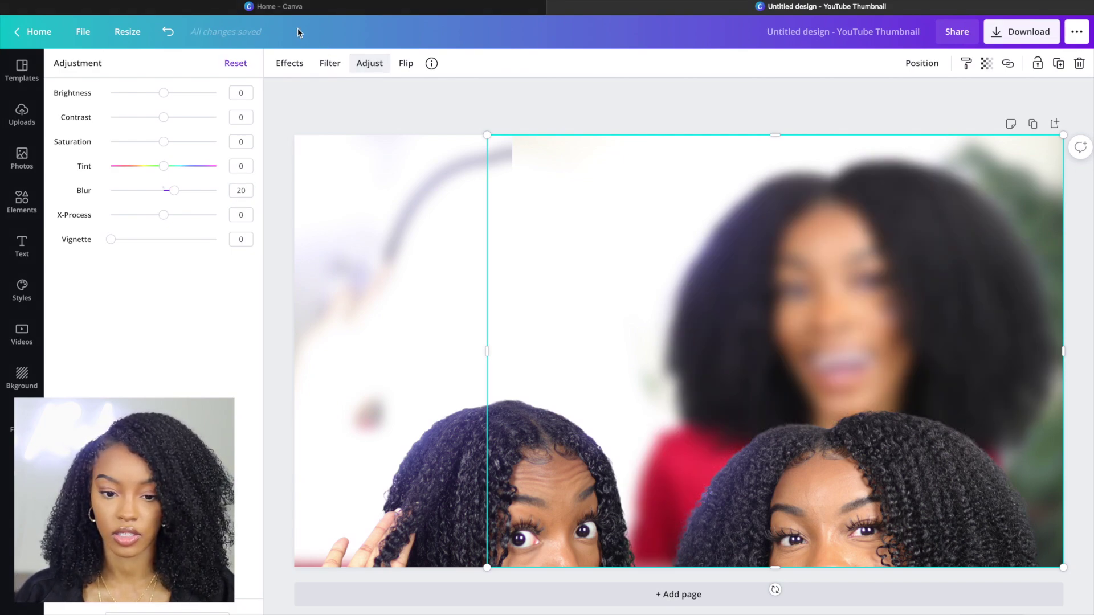
pyautogui.click(298, 67)
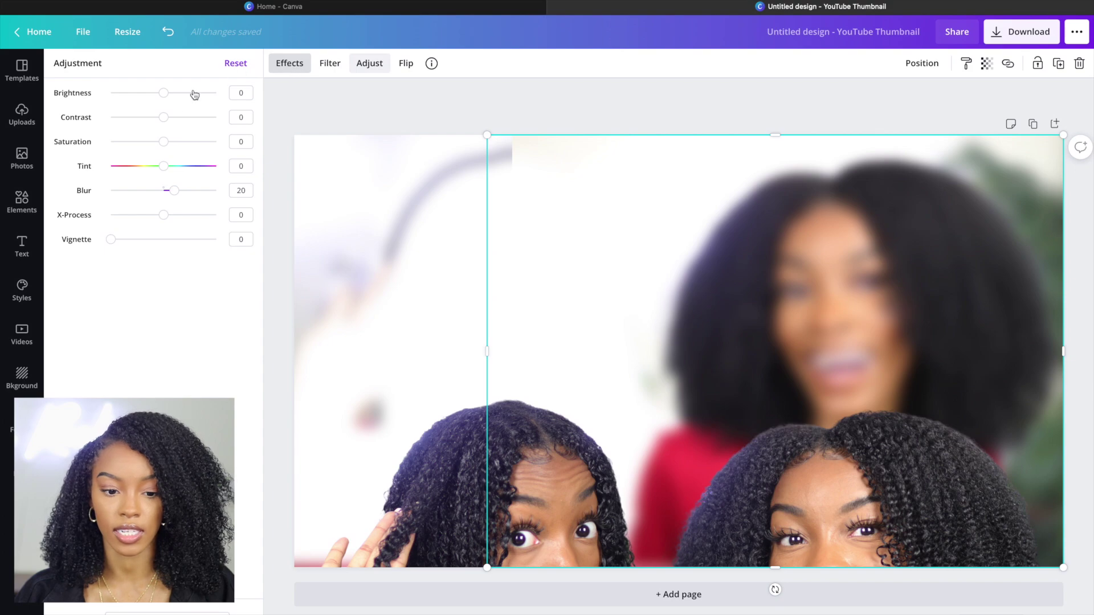
pyautogui.click(172, 119)
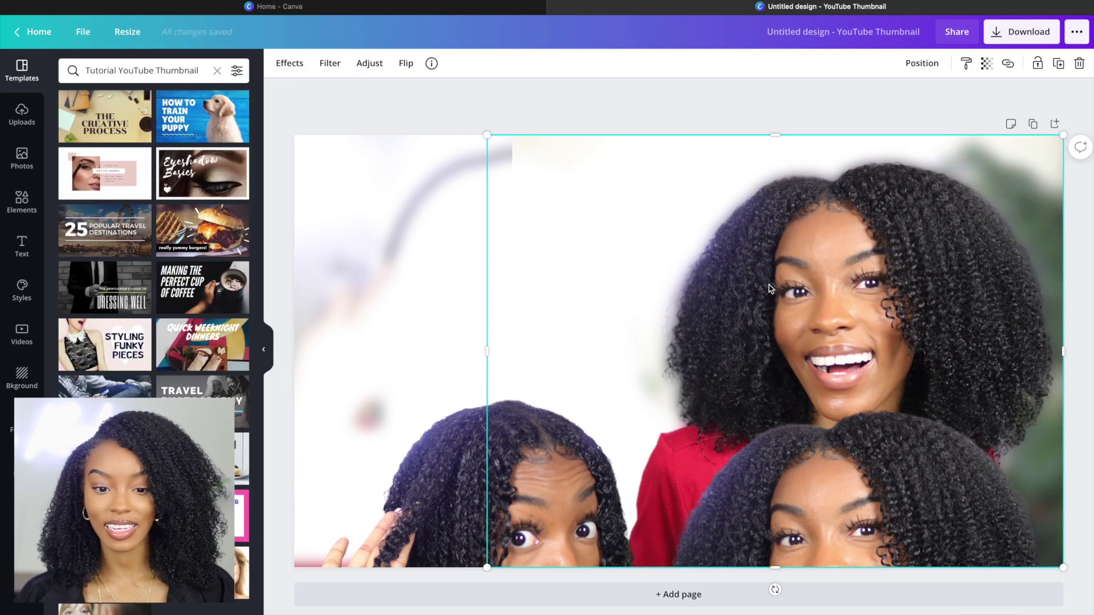
# Turn the original smiling cutout into a white silhouette with the Duotone effect and set its blur to 20.
pyautogui.click(290, 64)
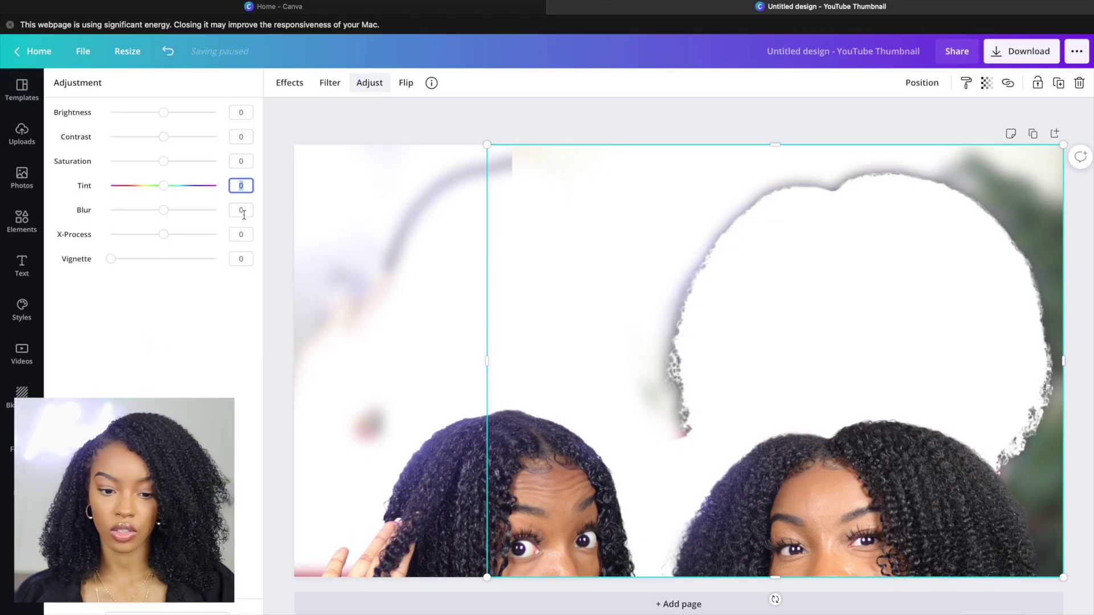
pyautogui.click(241, 211)
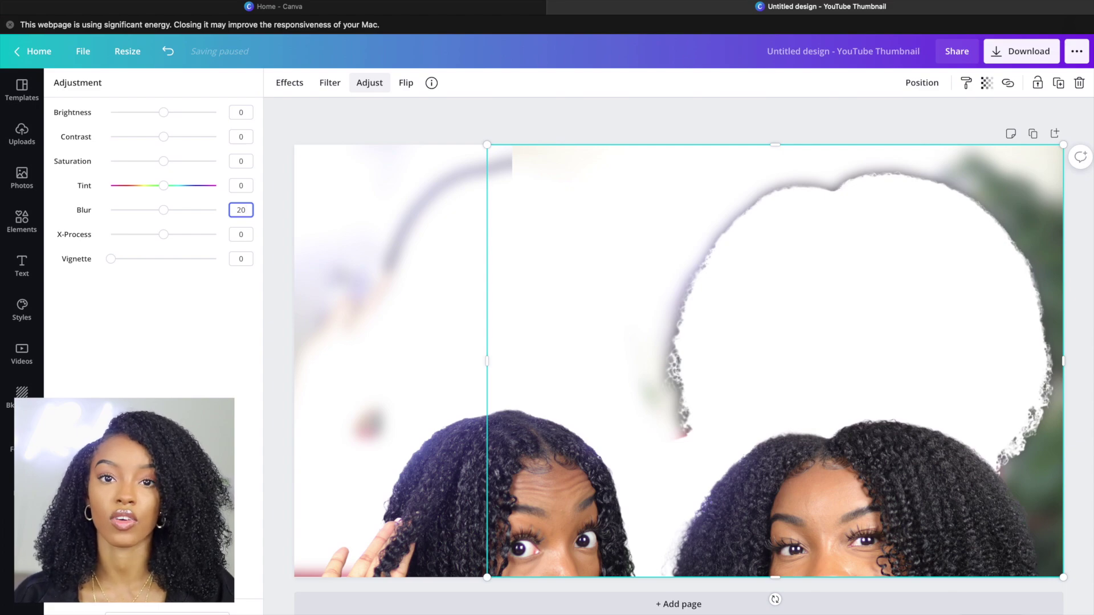
pyautogui.write('20')
pyautogui.press('Return')
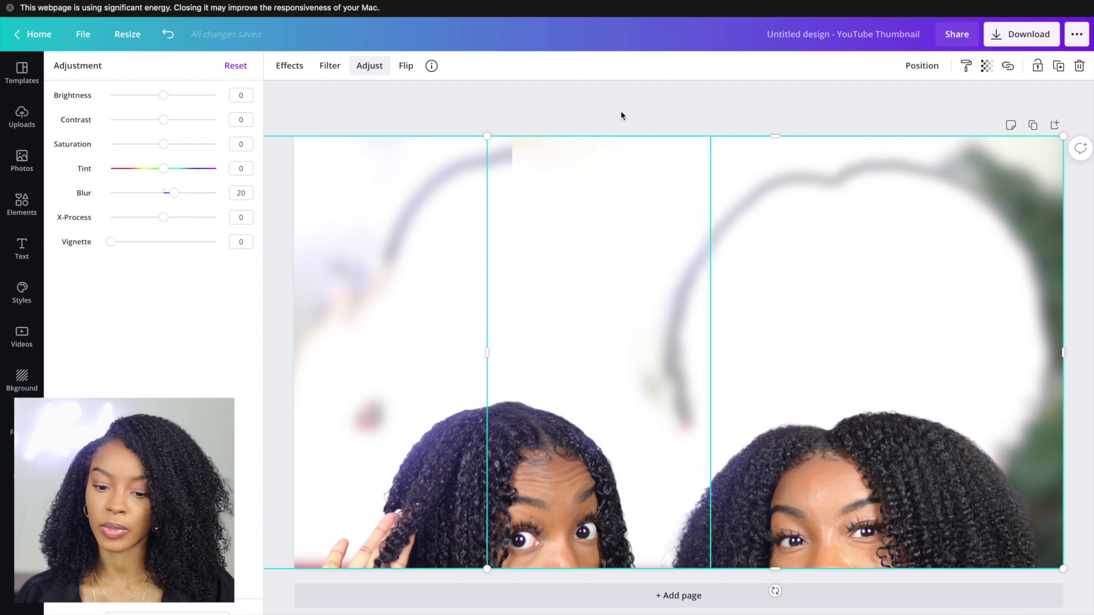
pyautogui.click(835, 509)
pyautogui.click(832, 172)
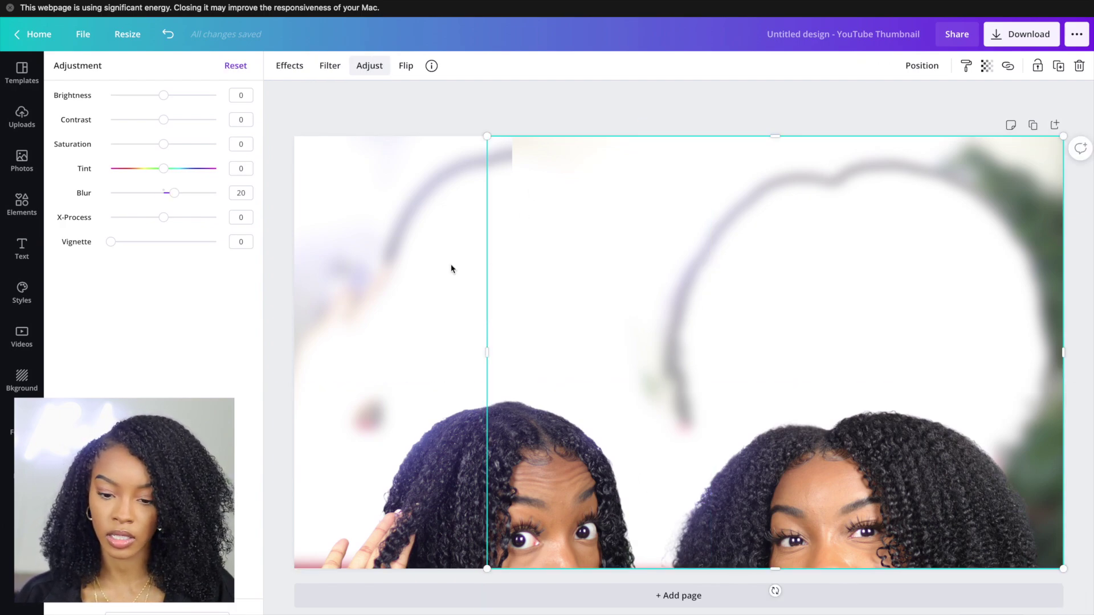
# Group the two blurred white silhouettes and move the cutout group up over them.
pyautogui.keyDown('shift'); pyautogui.click(432, 268); pyautogui.keyUp('shift')
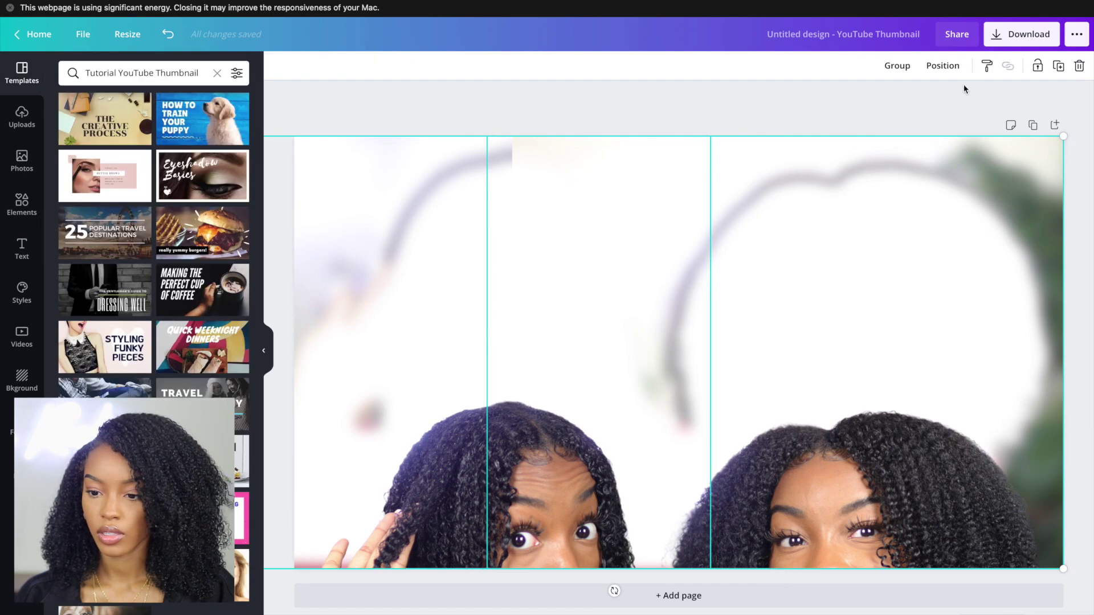
pyautogui.click(899, 66)
pyautogui.click(828, 452)
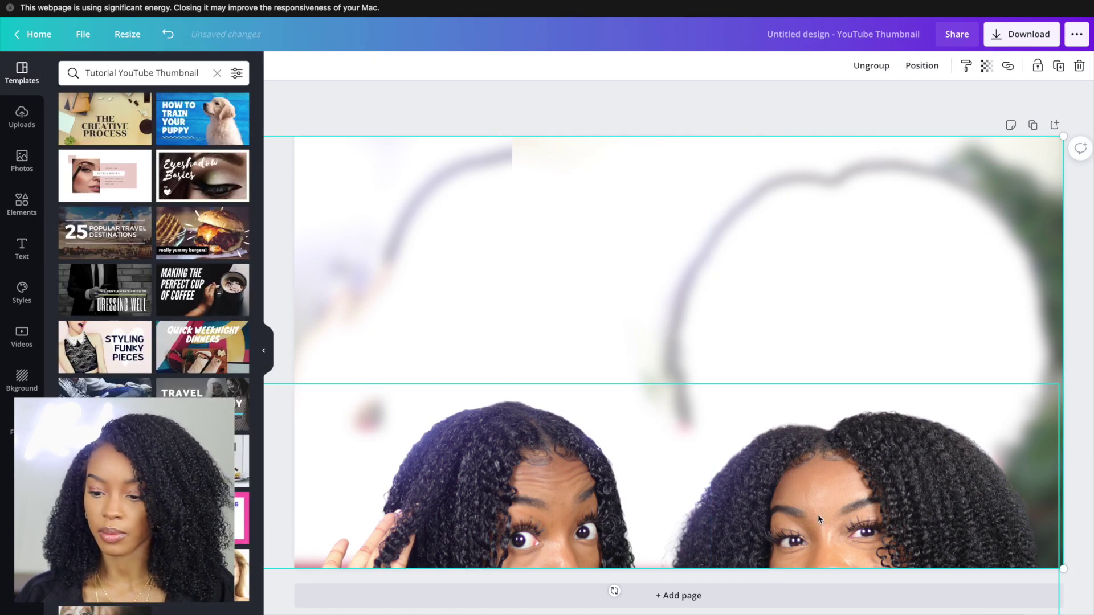
pyautogui.moveTo(829, 452); pyautogui.dragTo(822, 279)
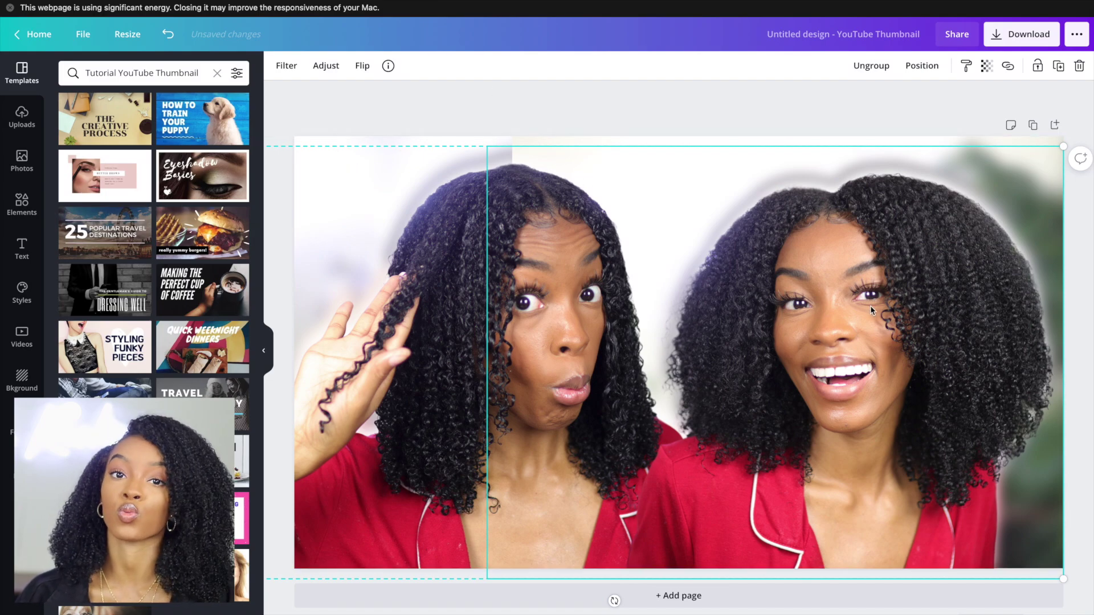
# Move the cutout and silhouette groups down off the blurred photo backgrounds and lower the brightness of the background behind the surprised photo.
pyautogui.moveTo(840, 292); pyautogui.dragTo(836, 472)
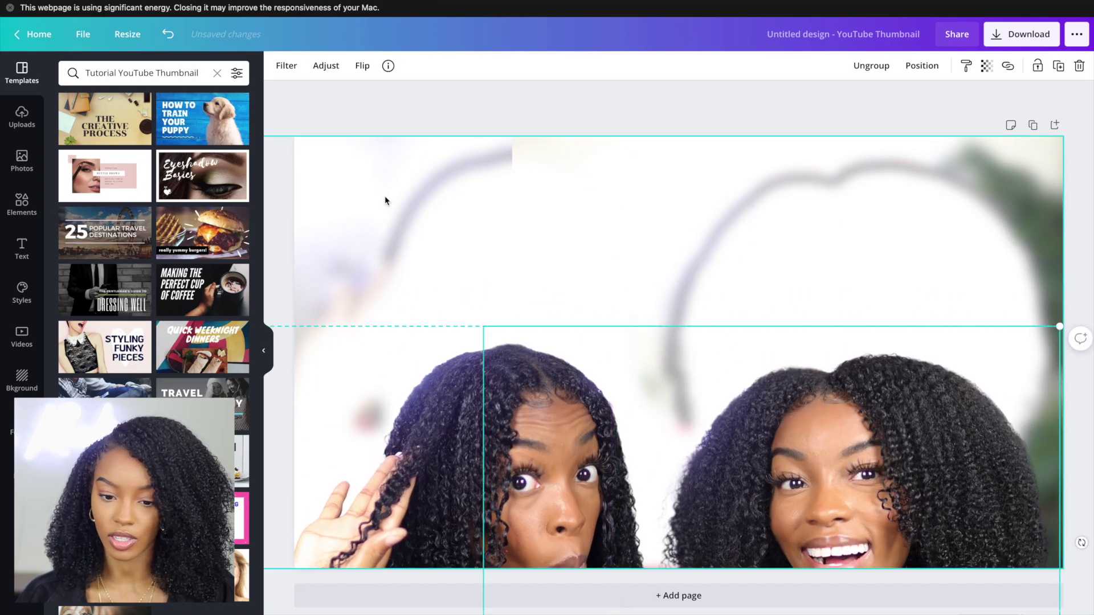
pyautogui.moveTo(516, 210); pyautogui.dragTo(511, 380)
pyautogui.click(441, 170)
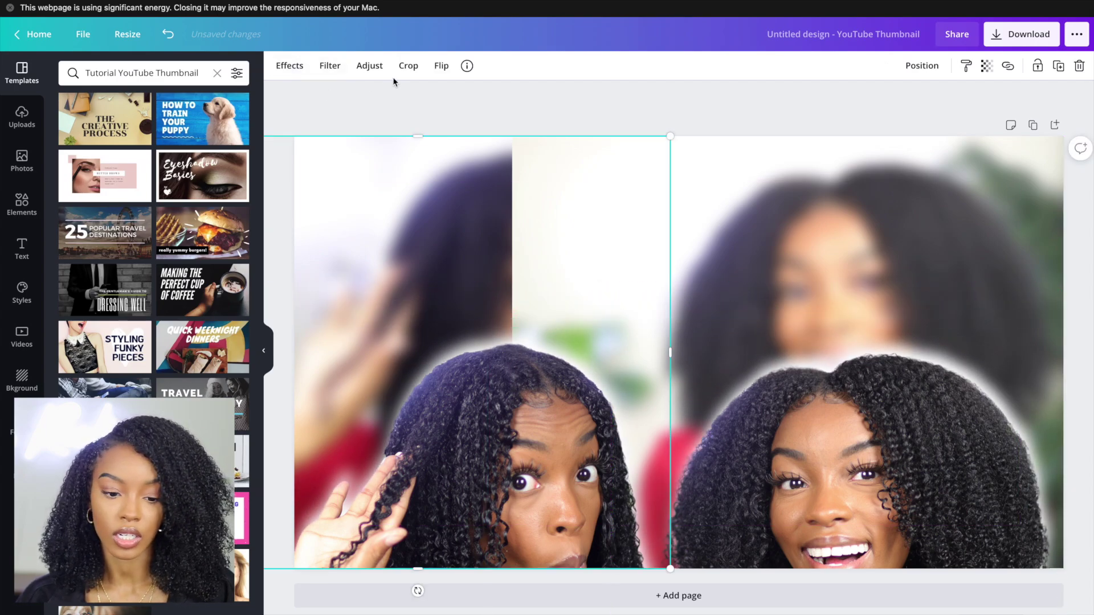
pyautogui.click(374, 67)
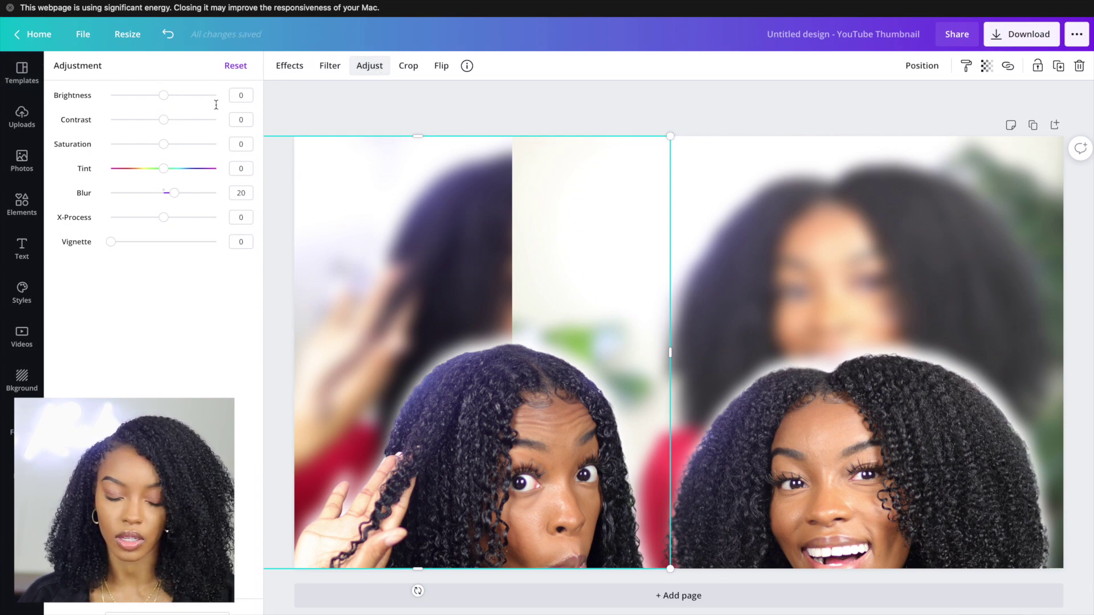
pyautogui.click(146, 97)
pyautogui.click(125, 96)
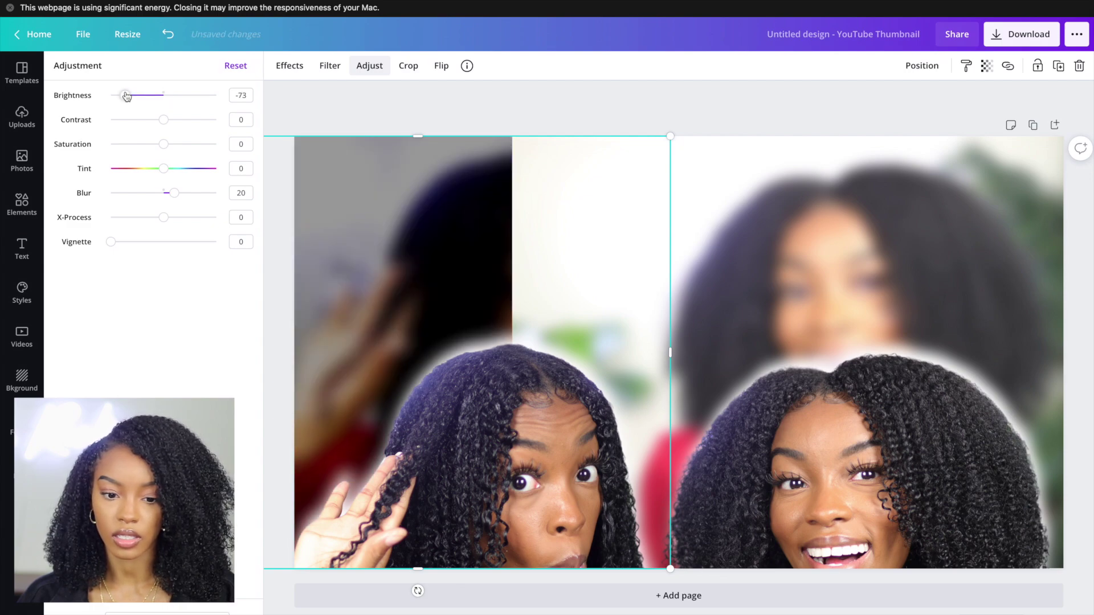
pyautogui.click(237, 93)
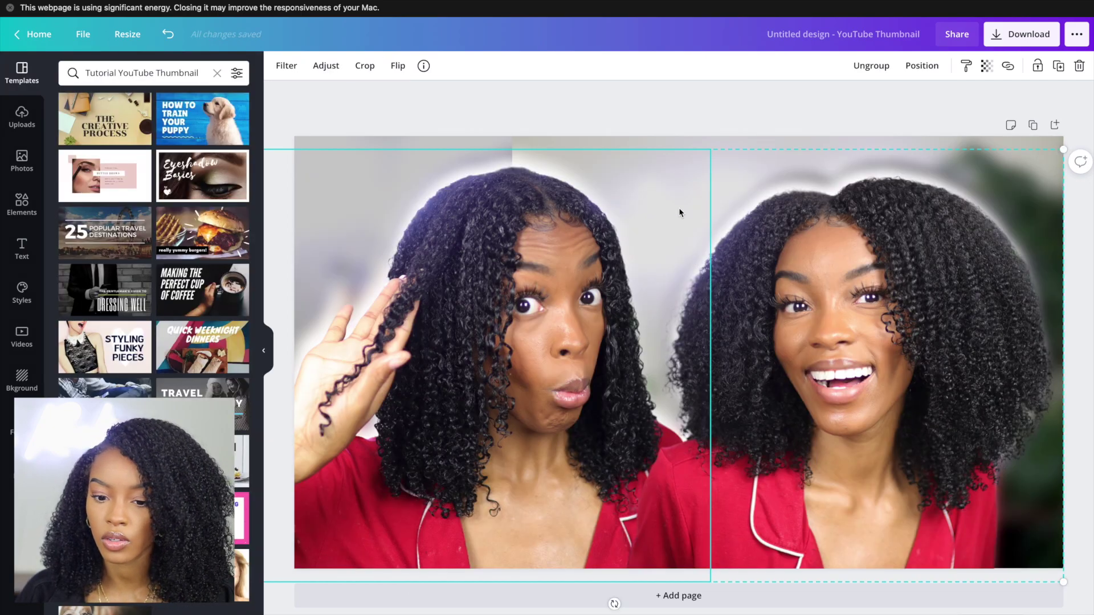
# Enlarge the white silhouette group slightly so its glow extends around both cutouts.
pyautogui.click(542, 147)
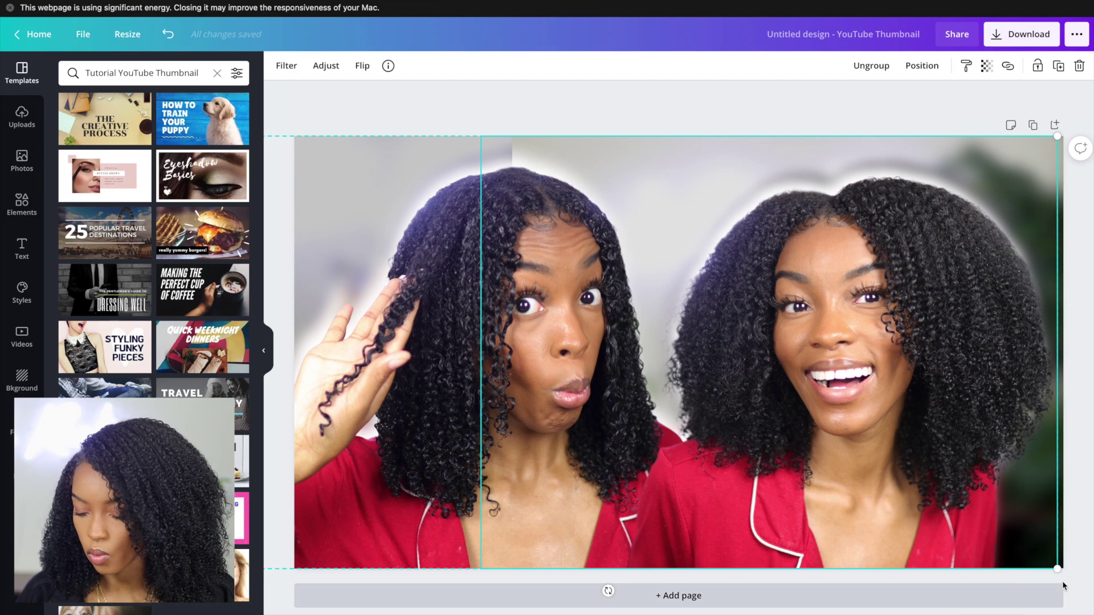
pyautogui.moveTo(1058, 575); pyautogui.dragTo(1074, 594)
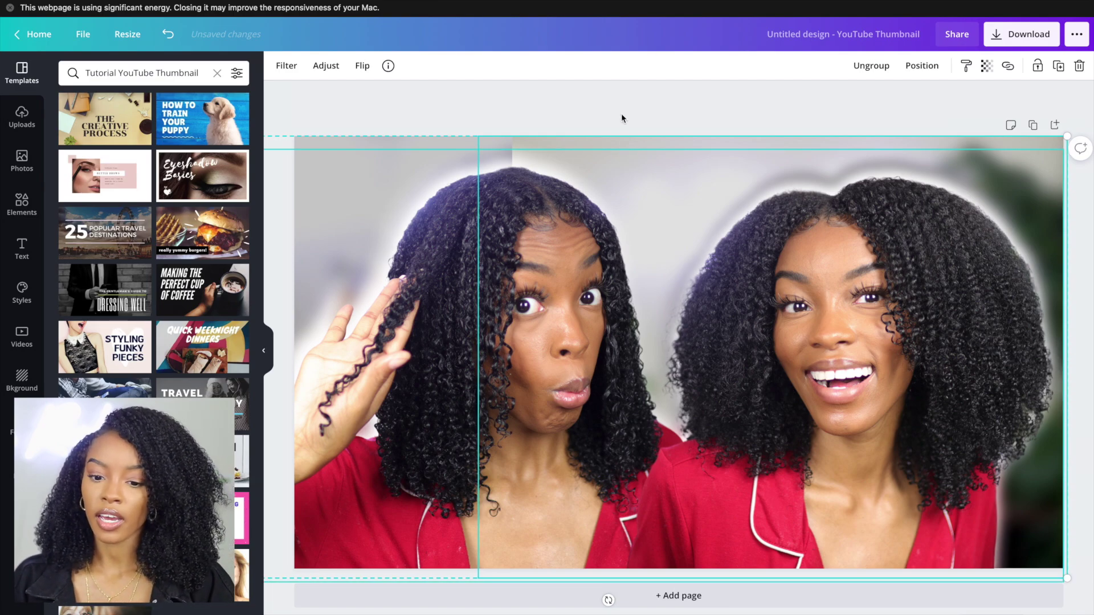
pyautogui.click(649, 106)
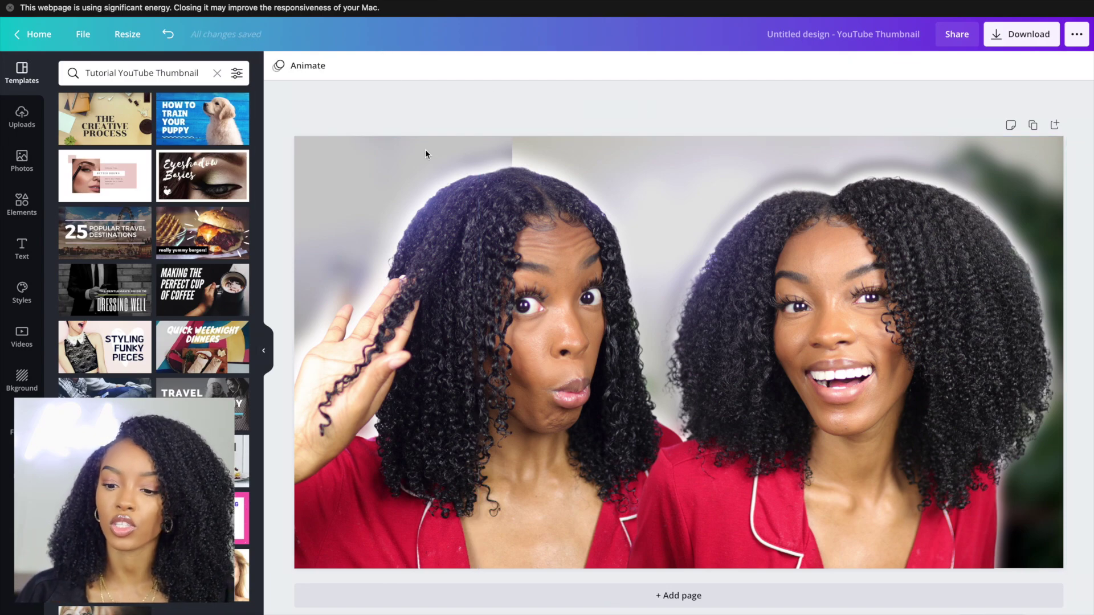
# Set the blur of the smiling cutout to 24.
pyautogui.click(806, 337)
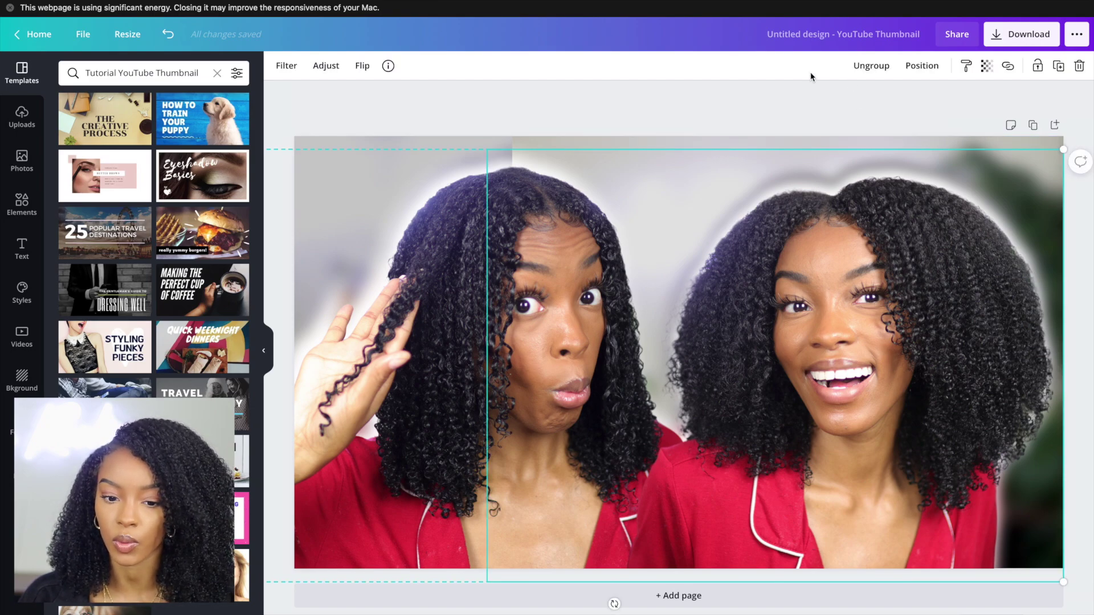
pyautogui.click(325, 66)
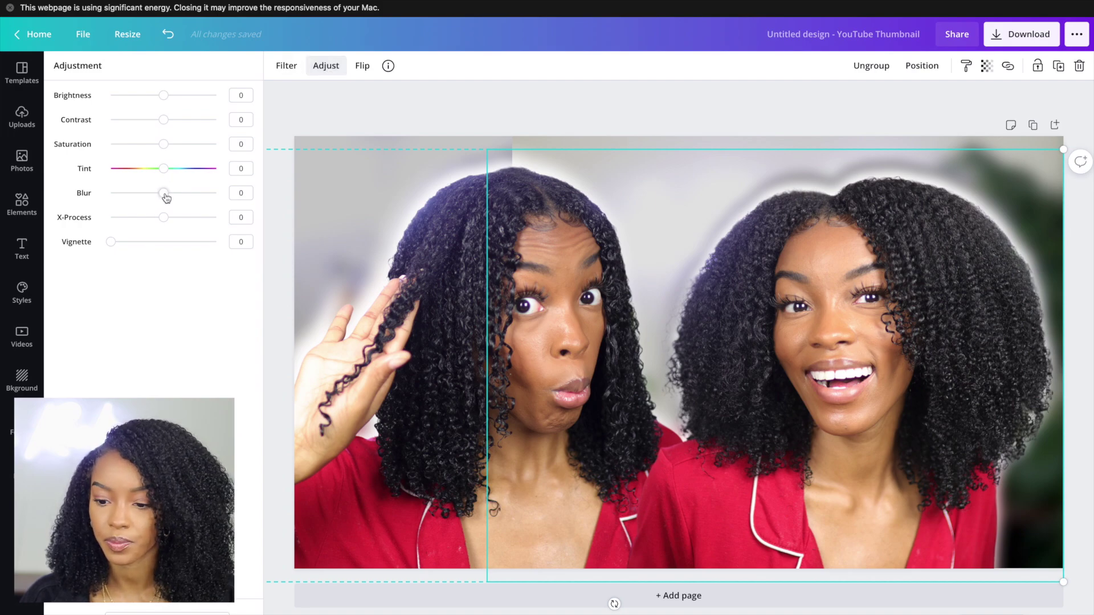
pyautogui.moveTo(188, 198)
pyautogui.mouseDown()
pyautogui.moveTo(198, 201)
pyautogui.moveTo(174, 201)
pyautogui.mouseUp()
pyautogui.click(241, 192)
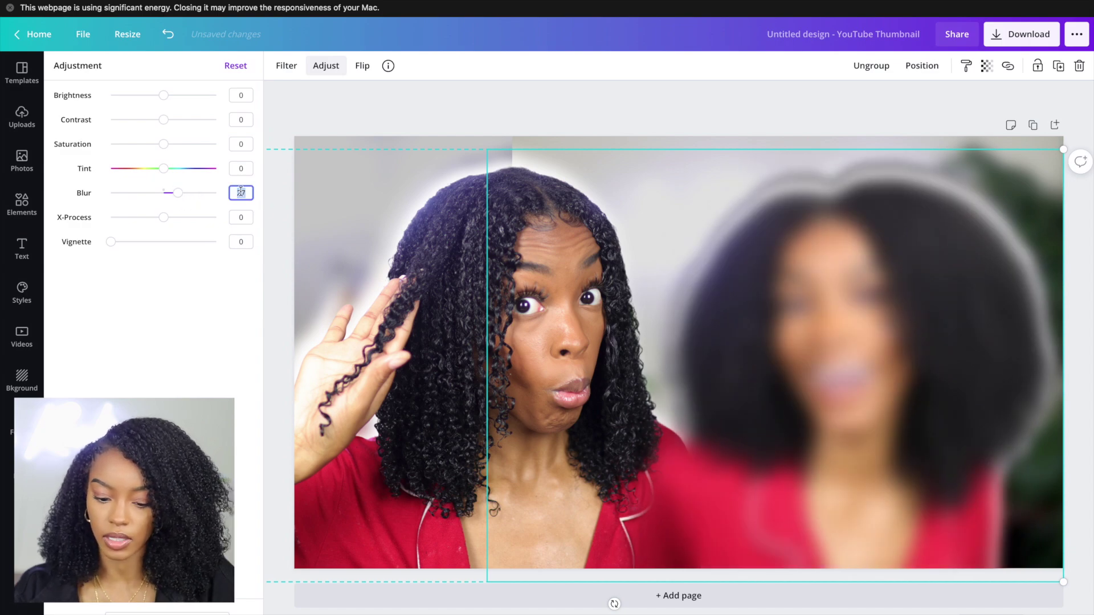
pyautogui.write('24')
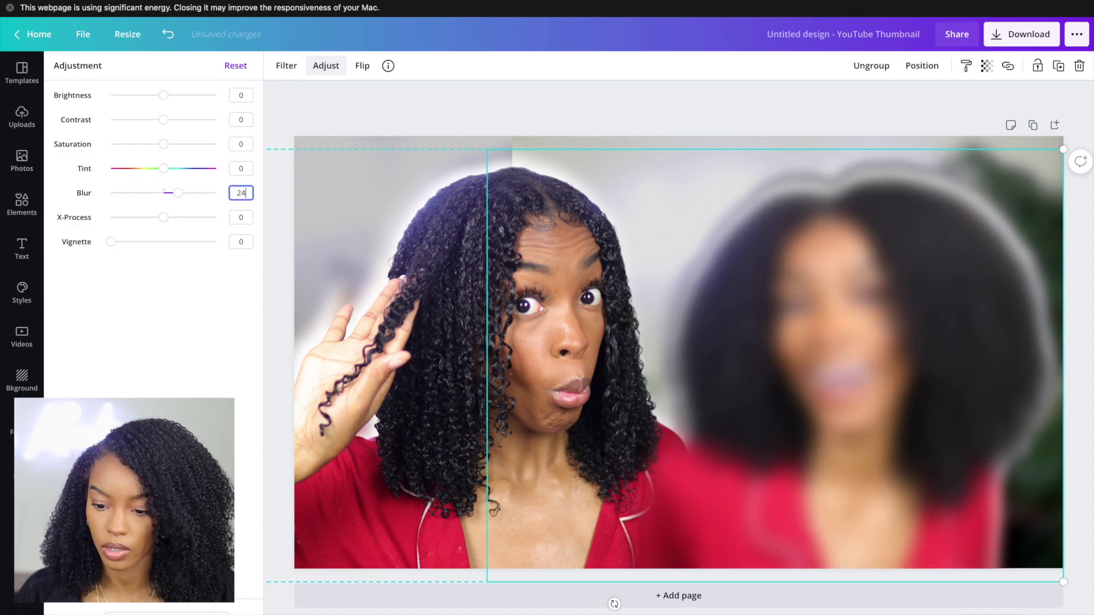
pyautogui.press('Return')
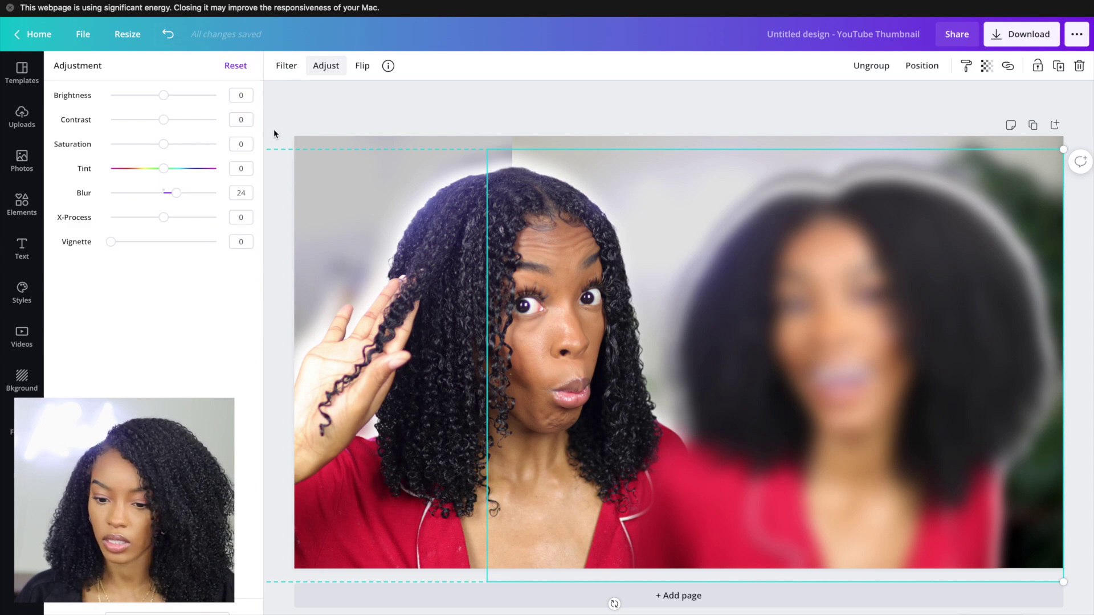
pyautogui.press('Escape')
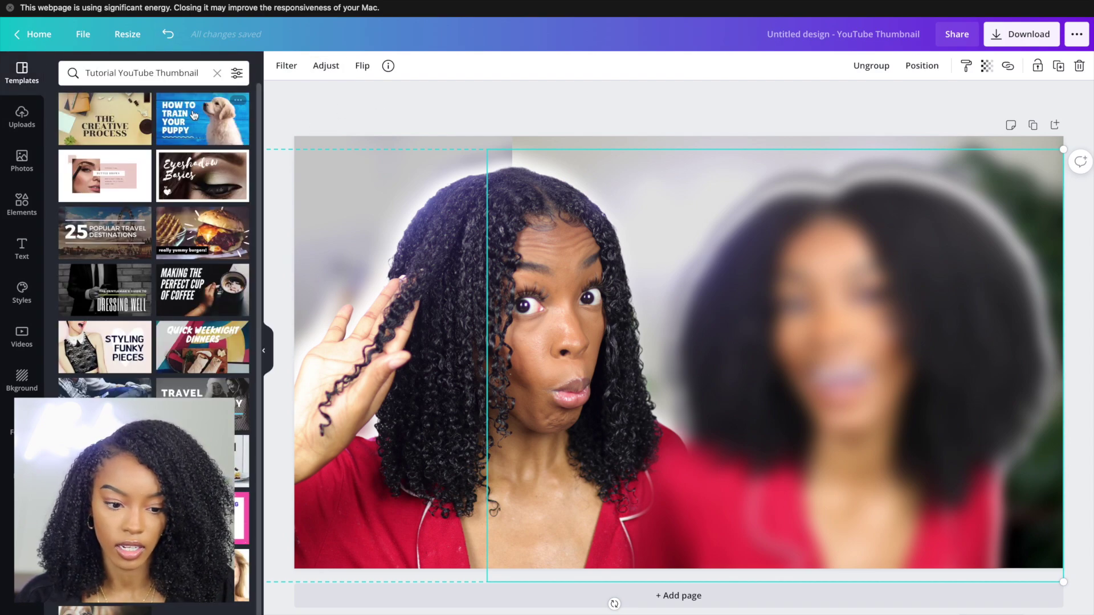
# Add a heading with the text "TRYING NEW PRODUCTS".
pyautogui.click(21, 255)
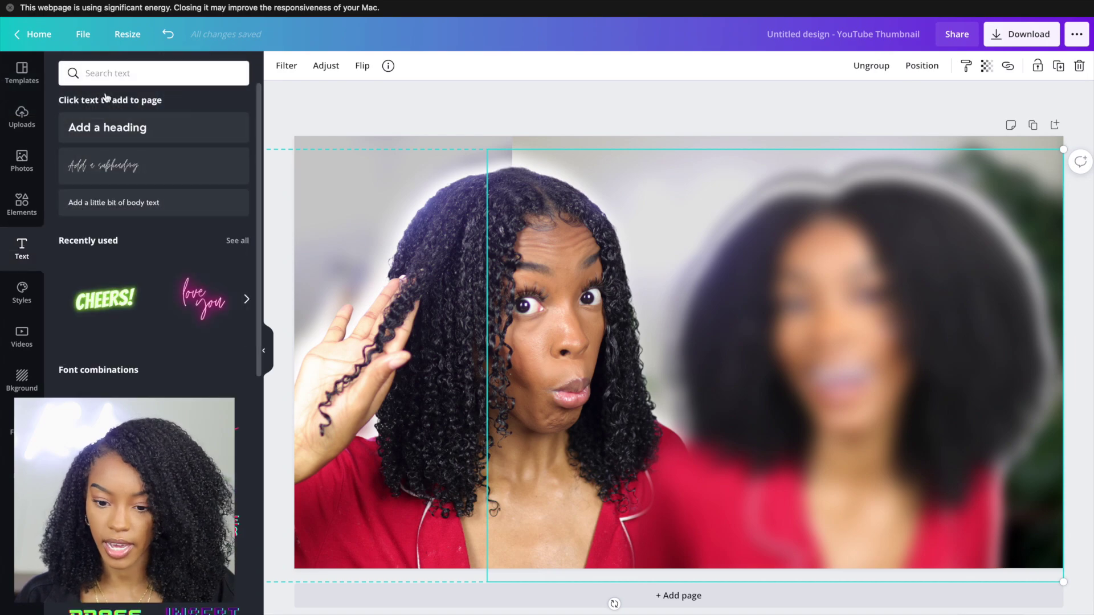
pyautogui.click(106, 127)
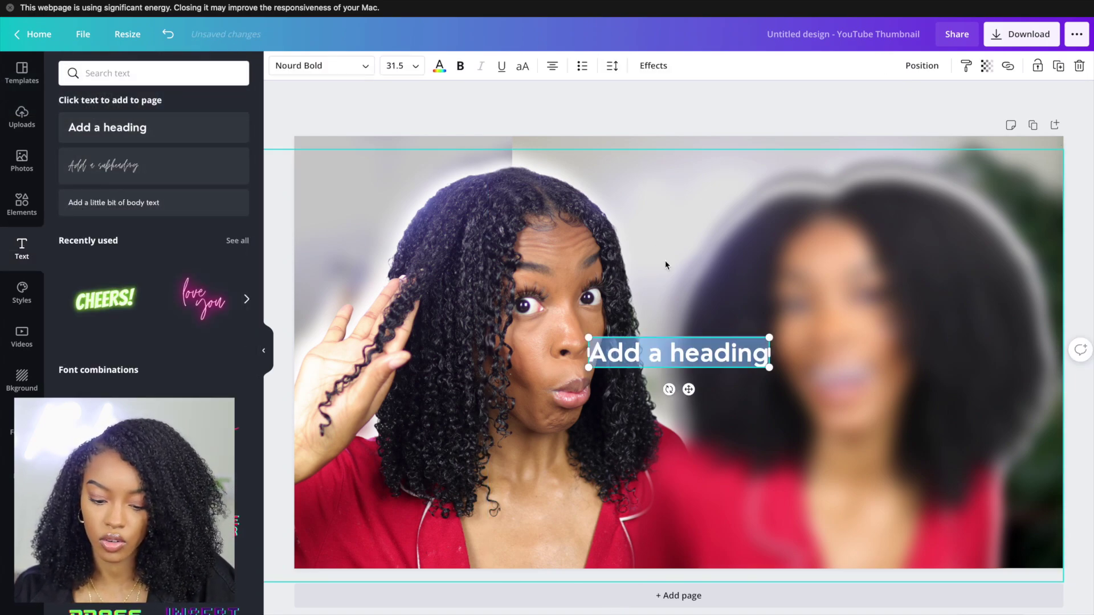
pyautogui.write('TRYING')
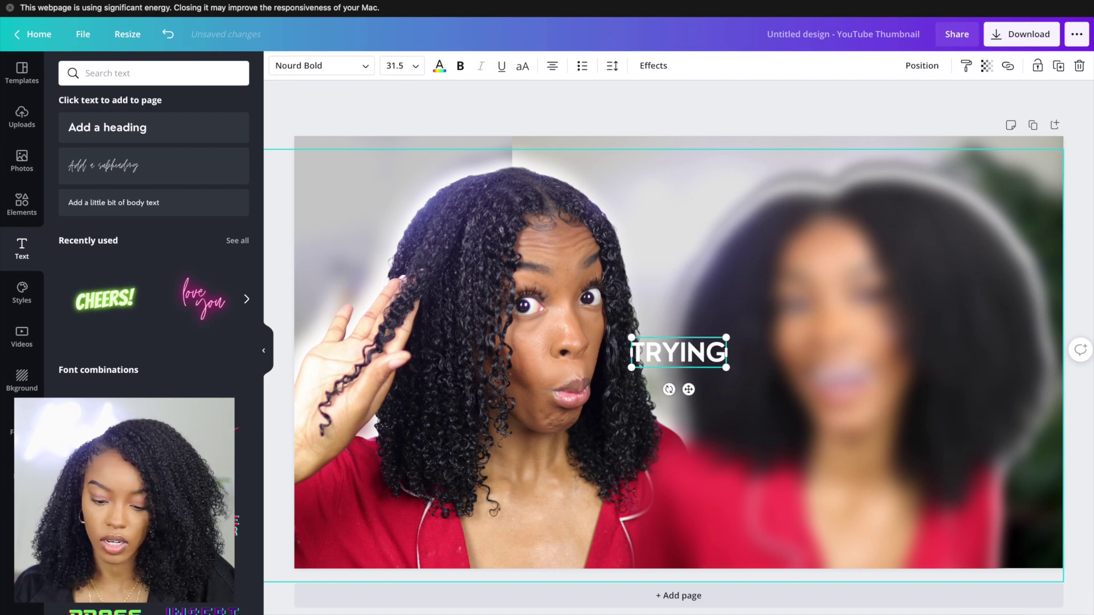
pyautogui.write(' NEW PRODUCT')
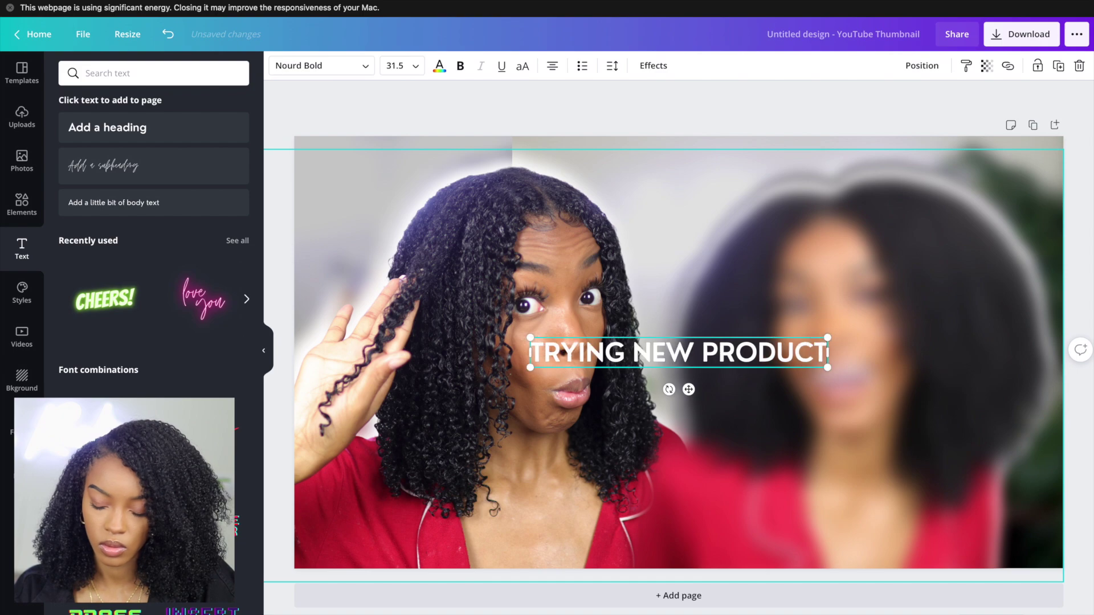
pyautogui.write('S')
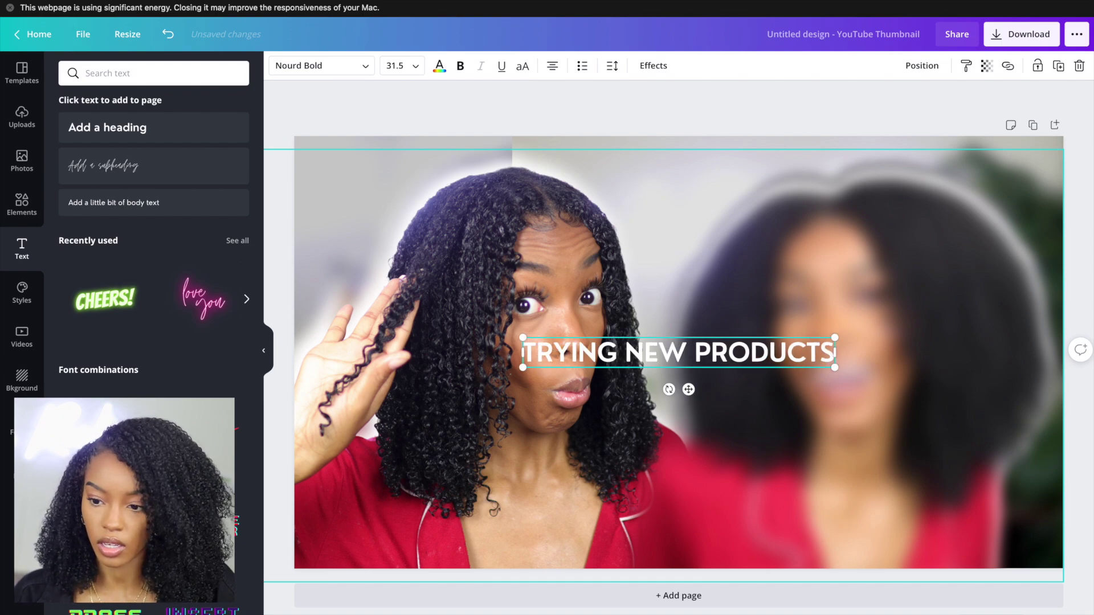
# Duplicate the heading, place the copy just above the original and change its text to "WASH N GO".
pyautogui.click(1058, 66)
pyautogui.moveTo(715, 363); pyautogui.dragTo(706, 311)
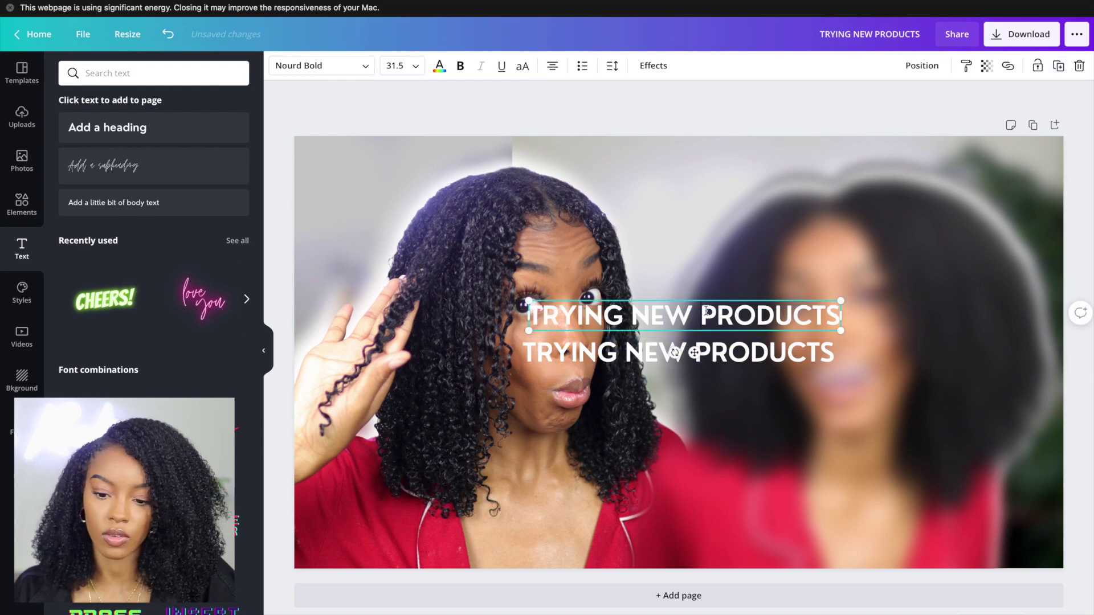
pyautogui.doubleClick(706, 310)
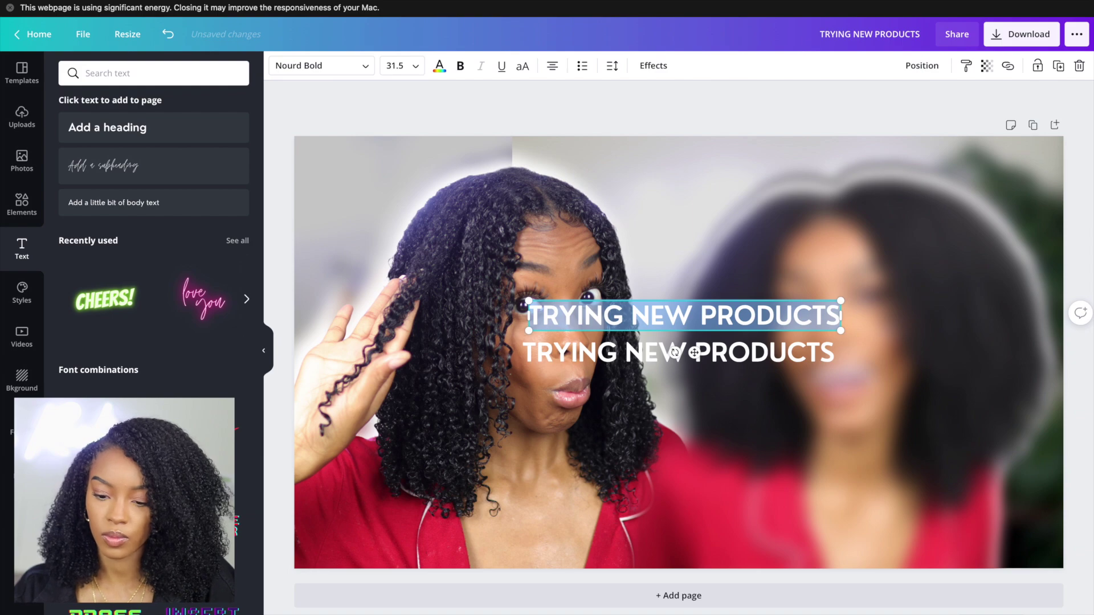
pyautogui.write('WASH N GO')
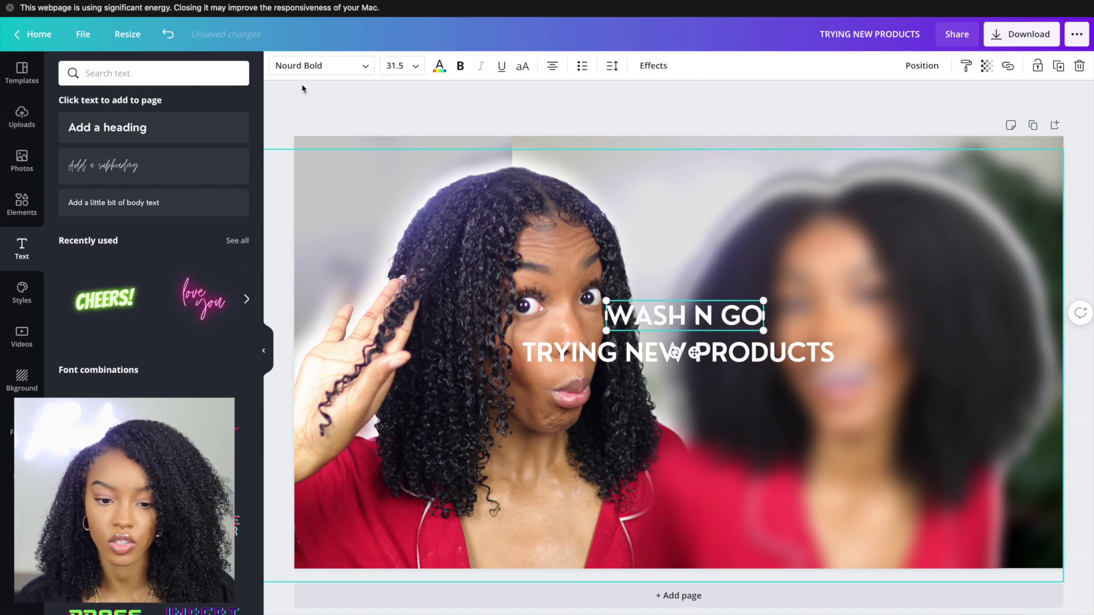
# Change both headings to the Bangers font, trying Zing Rust Base on TRYING NEW PRODUCTS first.
pyautogui.click(336, 67)
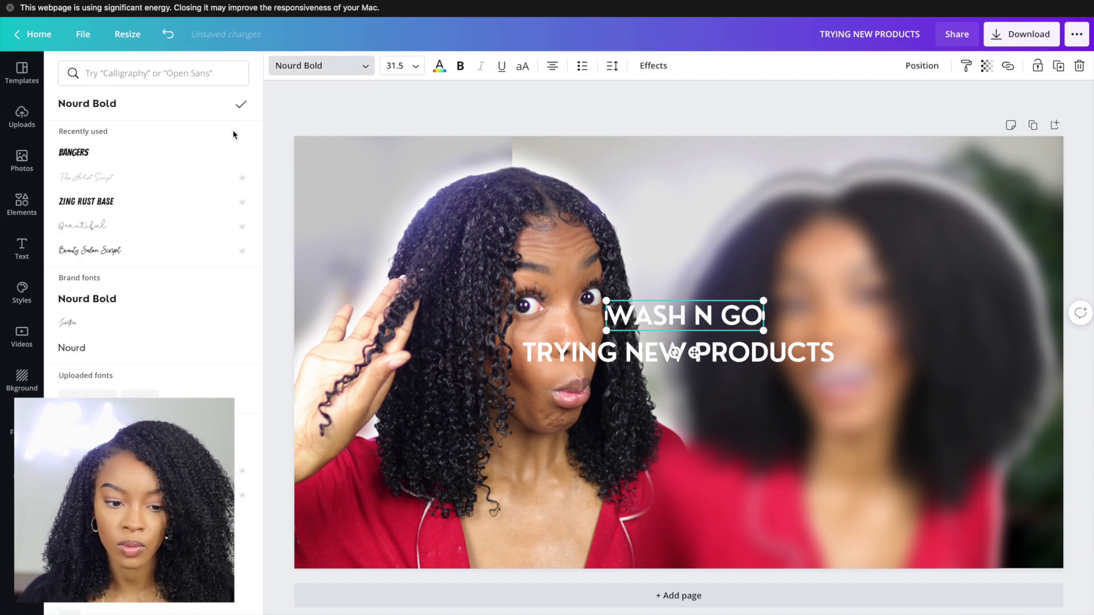
pyautogui.click(119, 155)
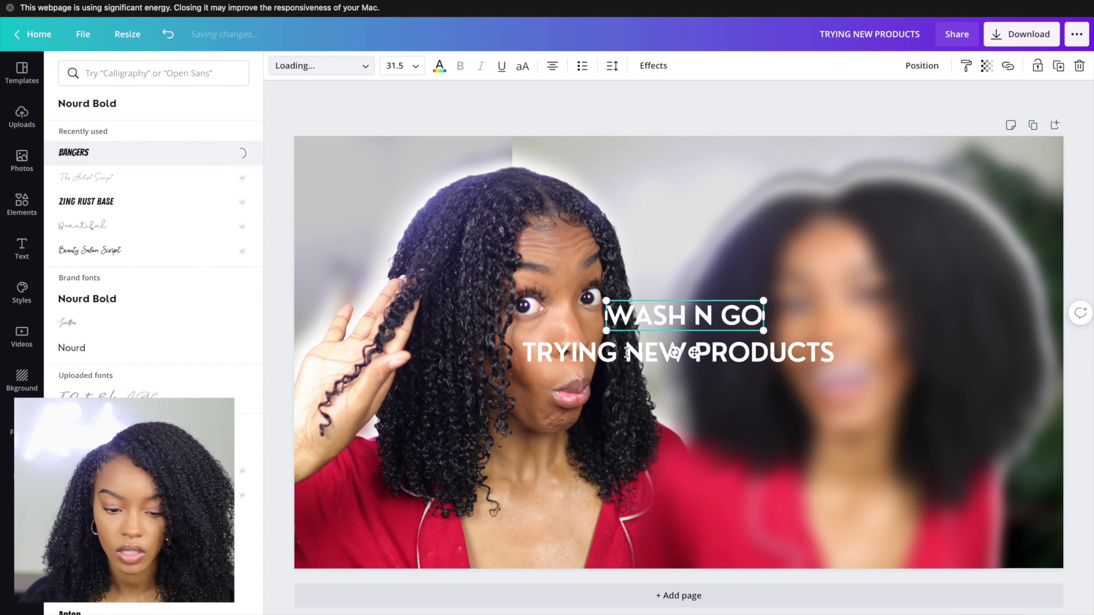
pyautogui.scroll(-10, 118, 338)
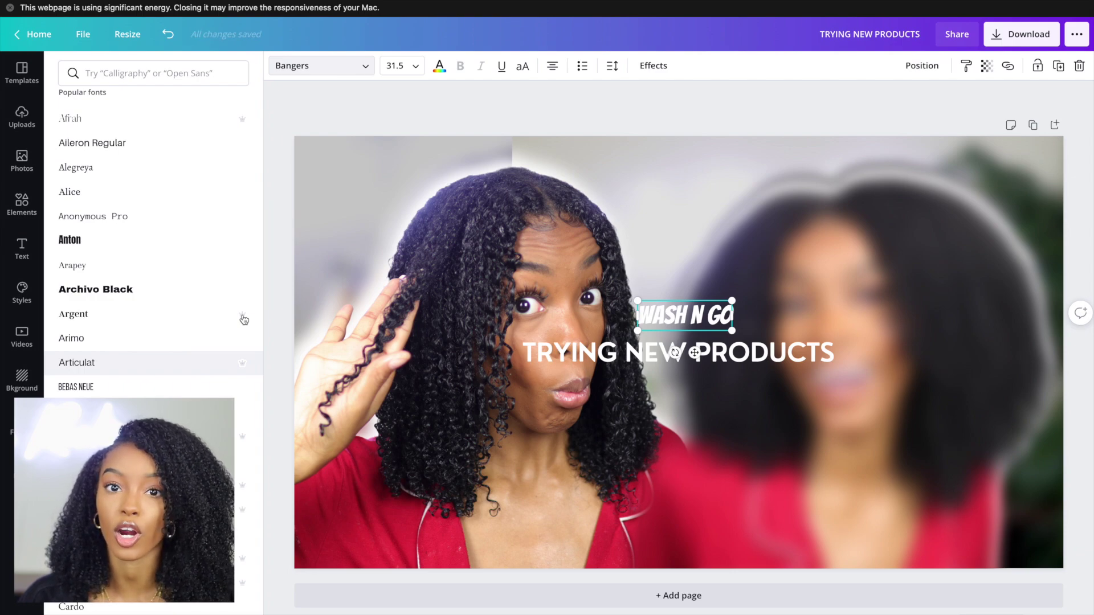
pyautogui.click(568, 363)
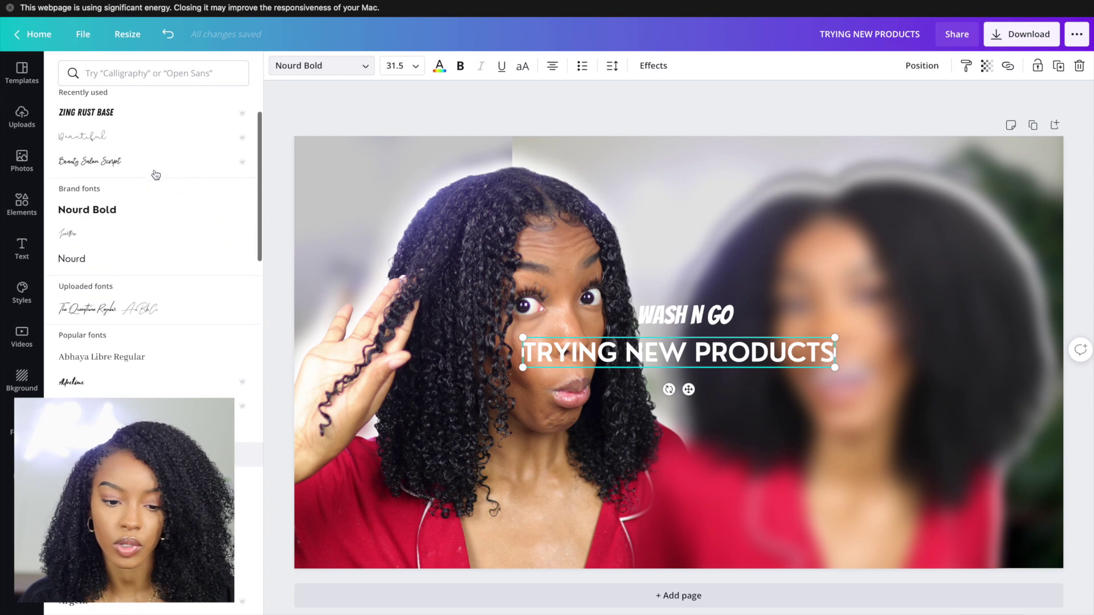
pyautogui.click(139, 202)
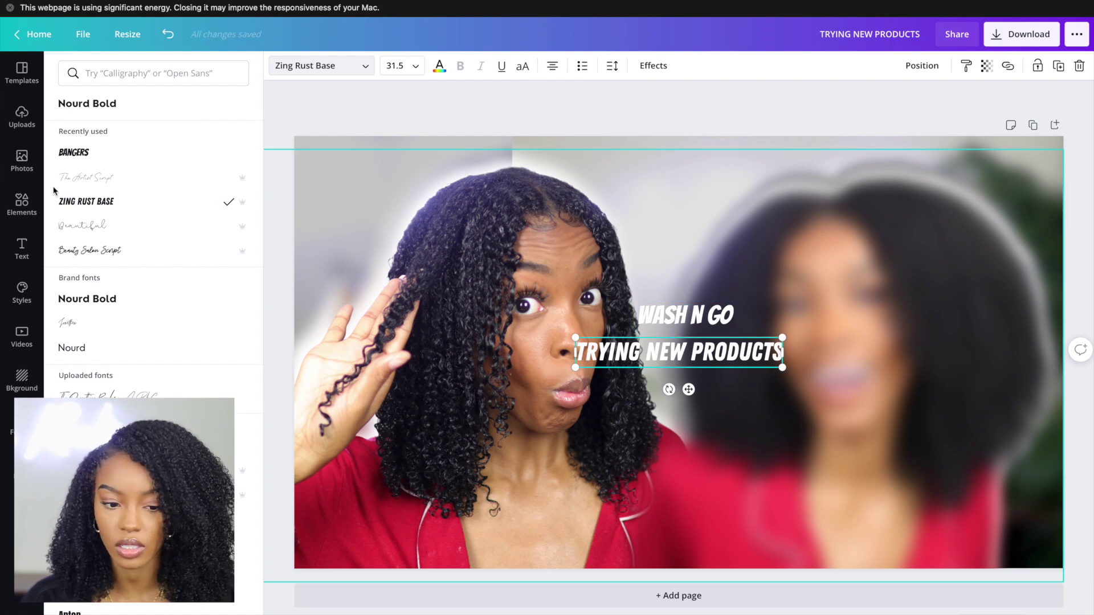
pyautogui.click(423, 130)
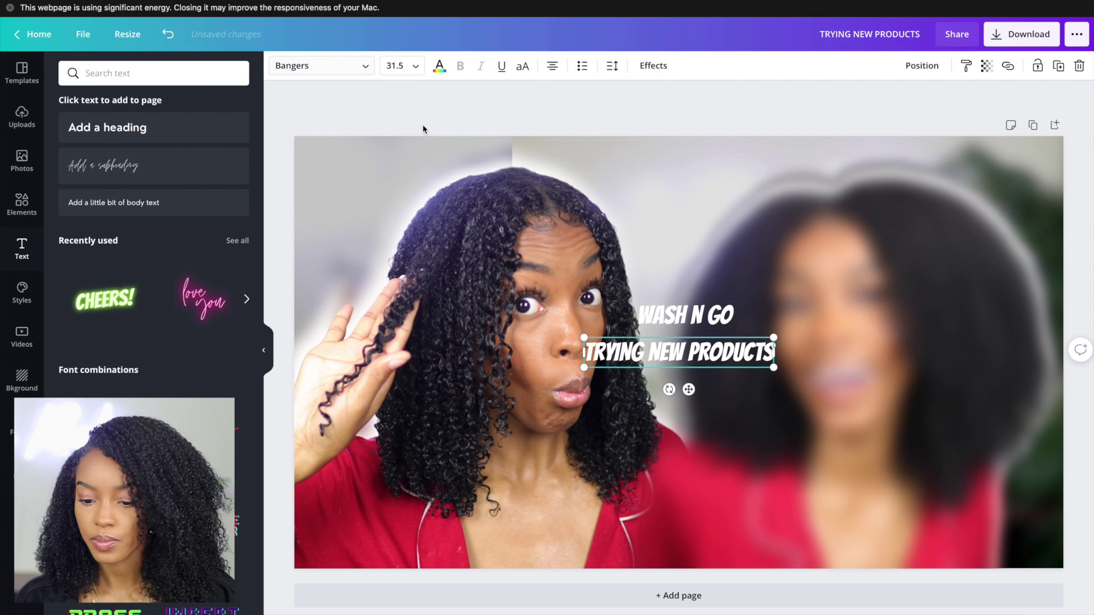
# Enlarge WASH N GO to font size 61.8, place it over the top of TRYING NEW PRODUCTS and bring it forward.
pyautogui.click(639, 328)
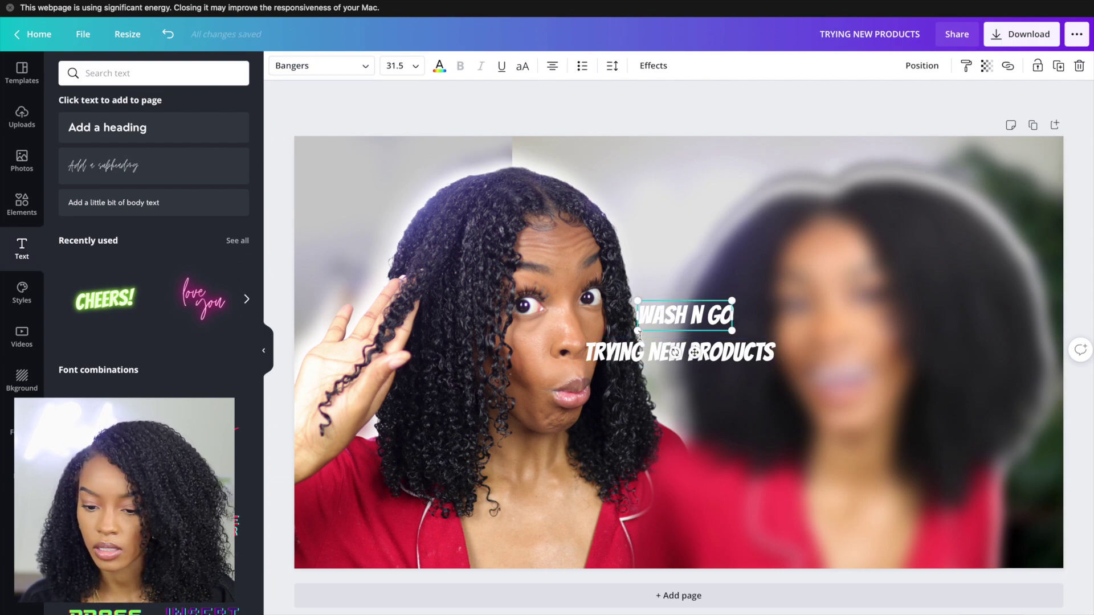
pyautogui.moveTo(638, 330); pyautogui.dragTo(539, 398)
pyautogui.moveTo(627, 315); pyautogui.dragTo(666, 317)
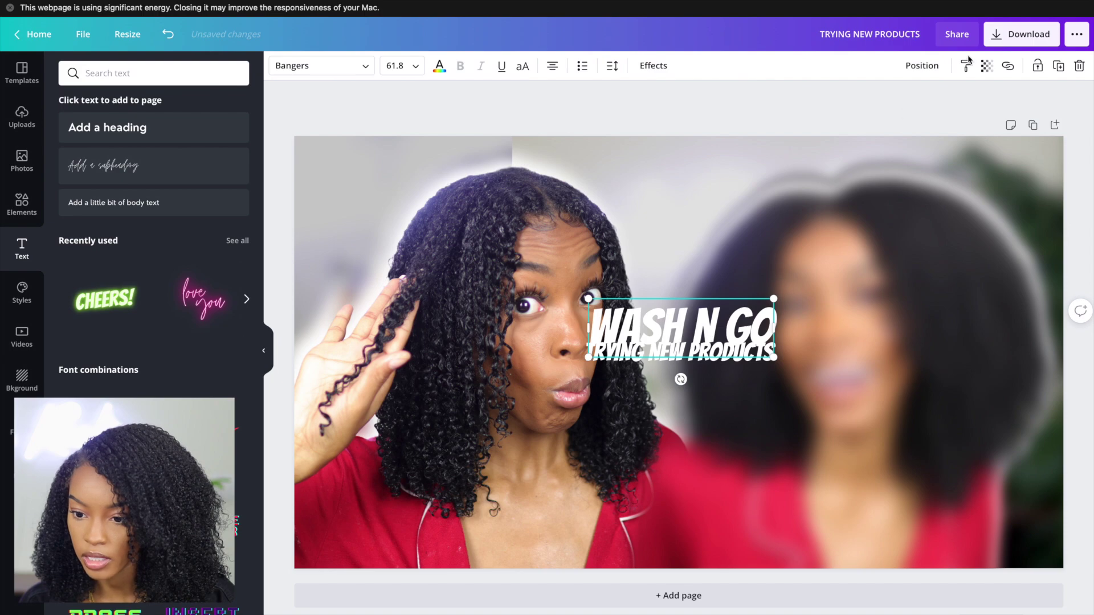
pyautogui.click(922, 66)
pyautogui.click(897, 103)
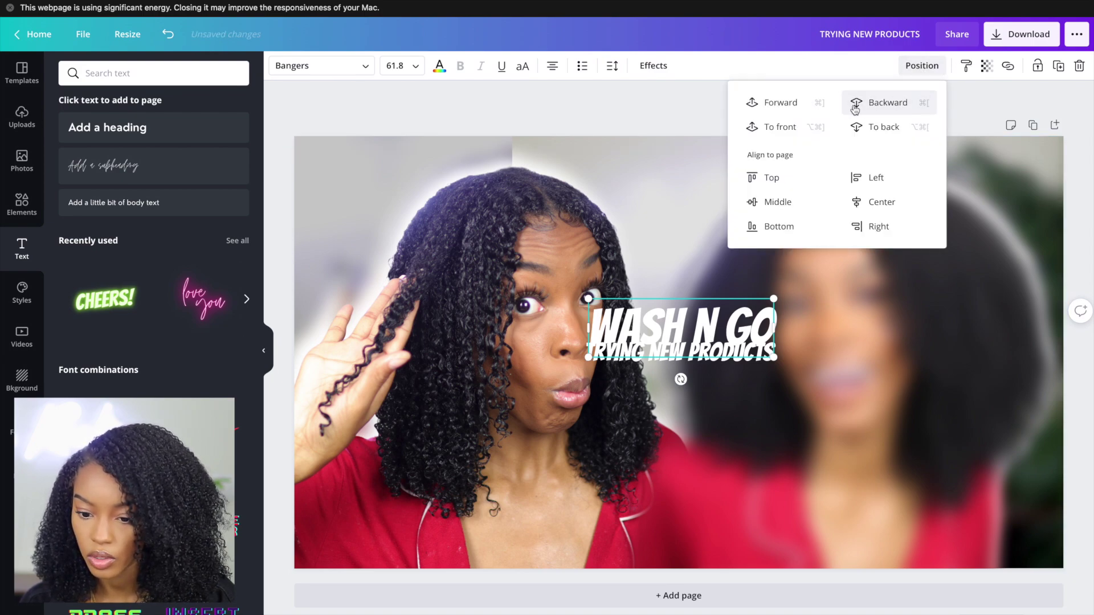
pyautogui.click(773, 103)
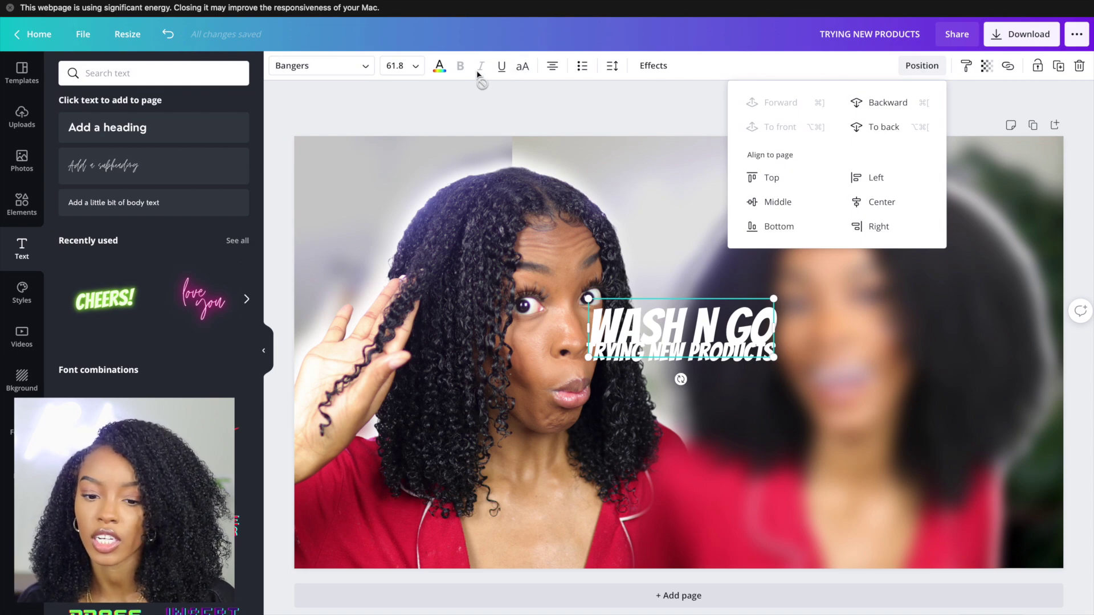
# Try different line spacing and a letter spacing of -200 on the WASH N GO heading, and undo the spacing changes.
pyautogui.click(439, 65)
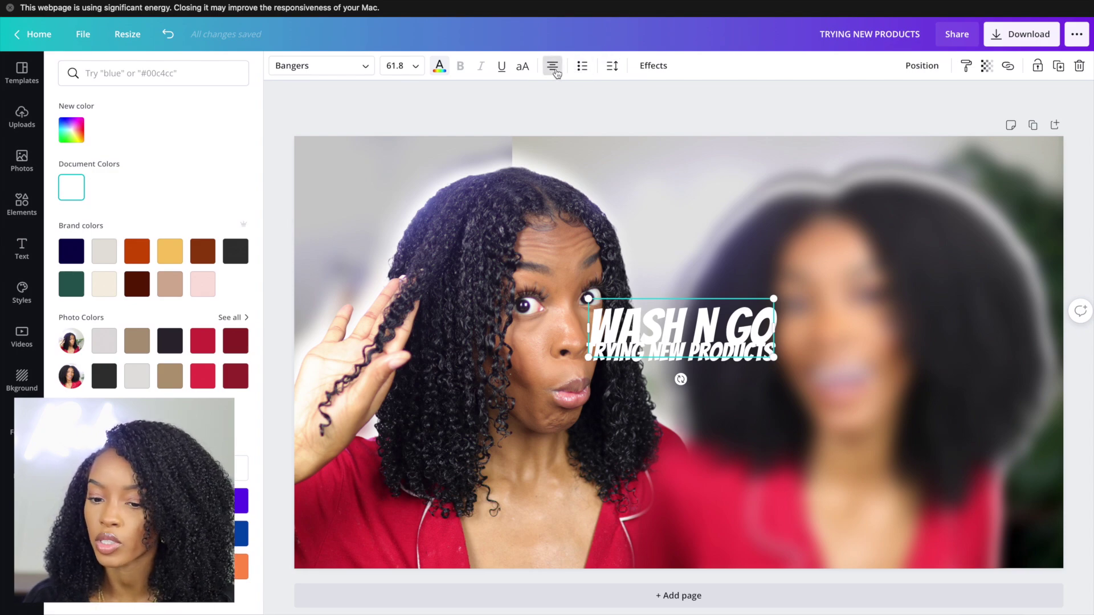
pyautogui.click(612, 67)
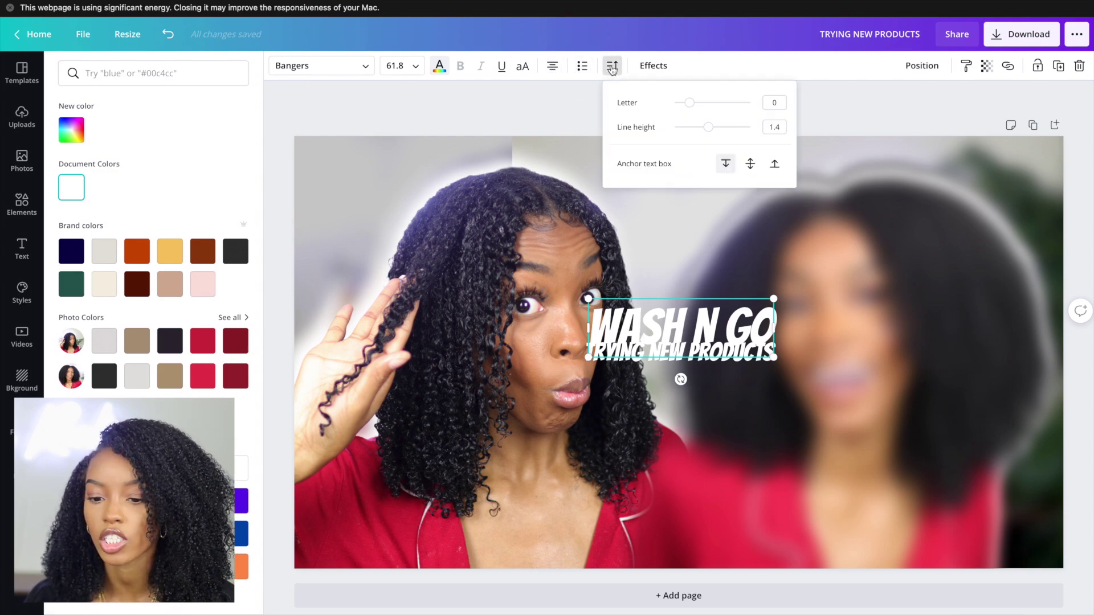
pyautogui.moveTo(707, 130); pyautogui.dragTo(750, 140)
pyautogui.click(691, 145)
pyautogui.moveTo(701, 142); pyautogui.dragTo(759, 142)
pyautogui.press('super+z')
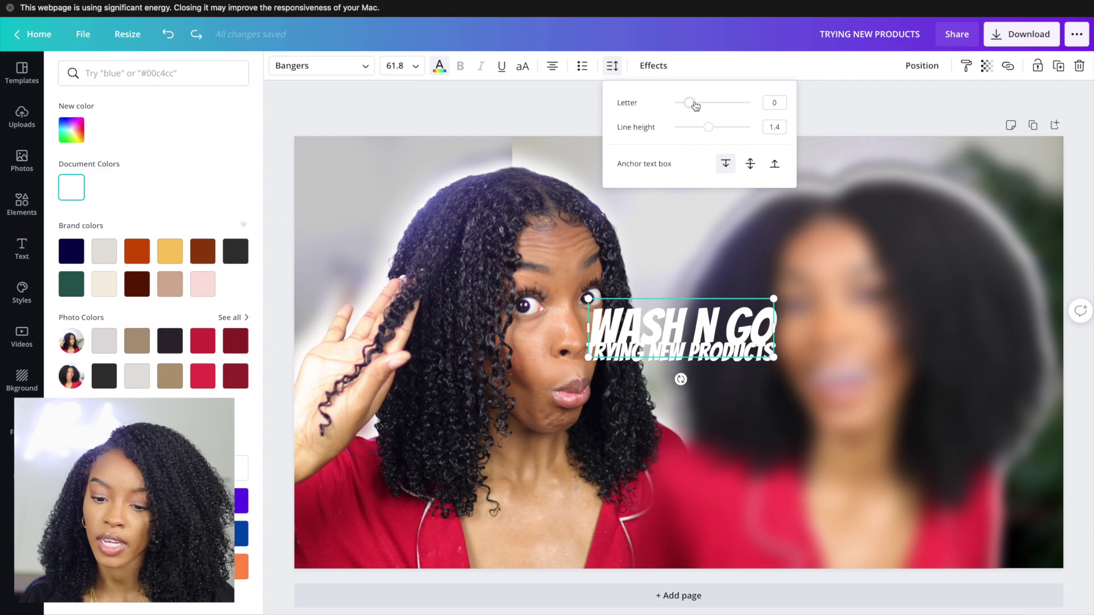
pyautogui.moveTo(688, 103); pyautogui.dragTo(757, 101)
pyautogui.moveTo(687, 101); pyautogui.dragTo(672, 104)
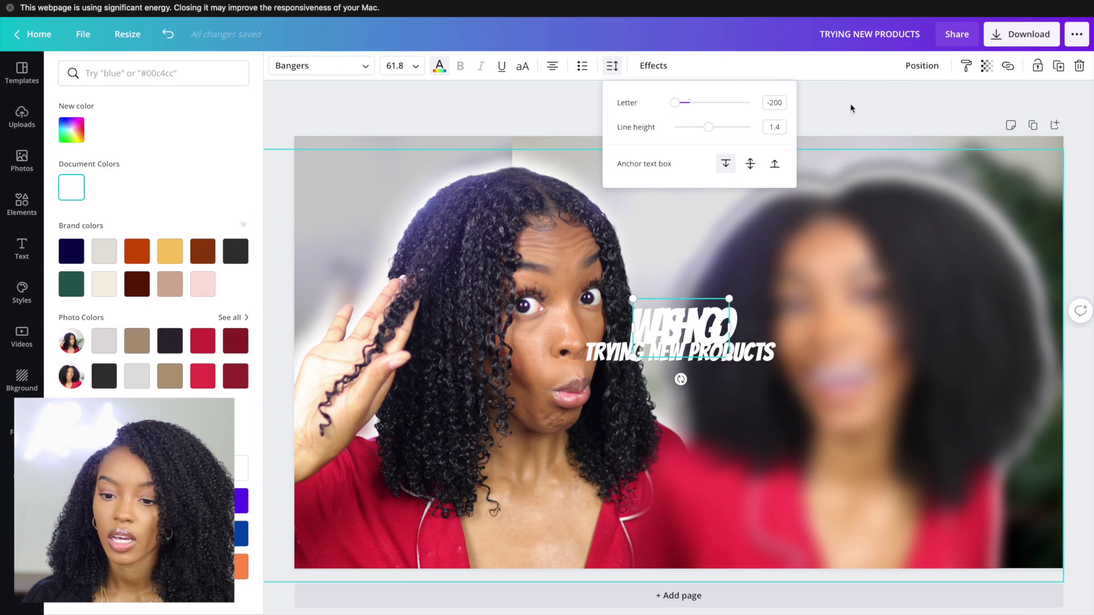
pyautogui.press('Escape')
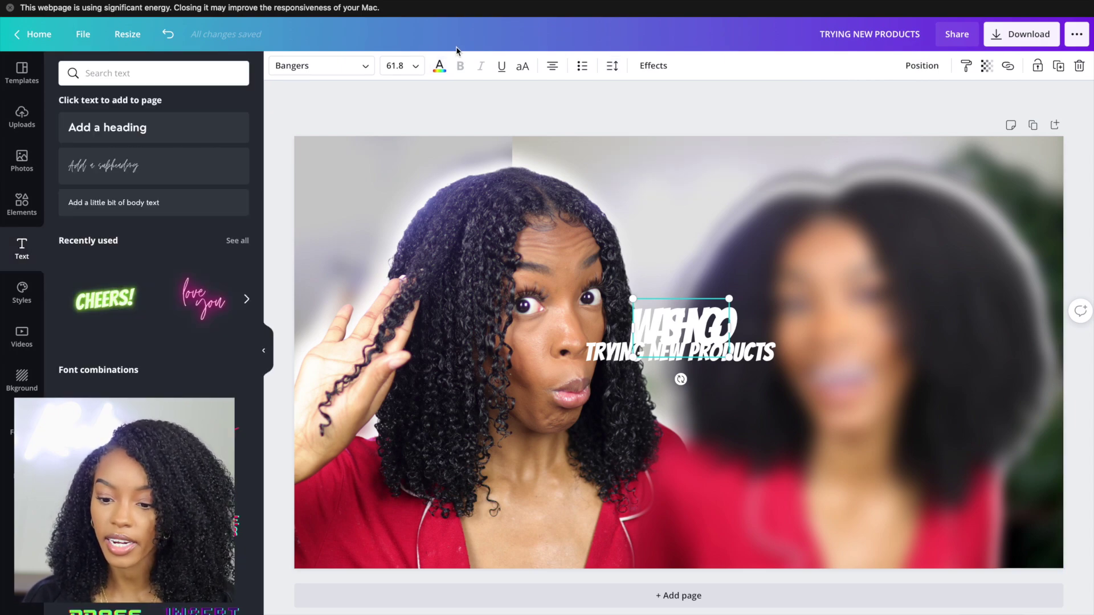
pyautogui.click(167, 35)
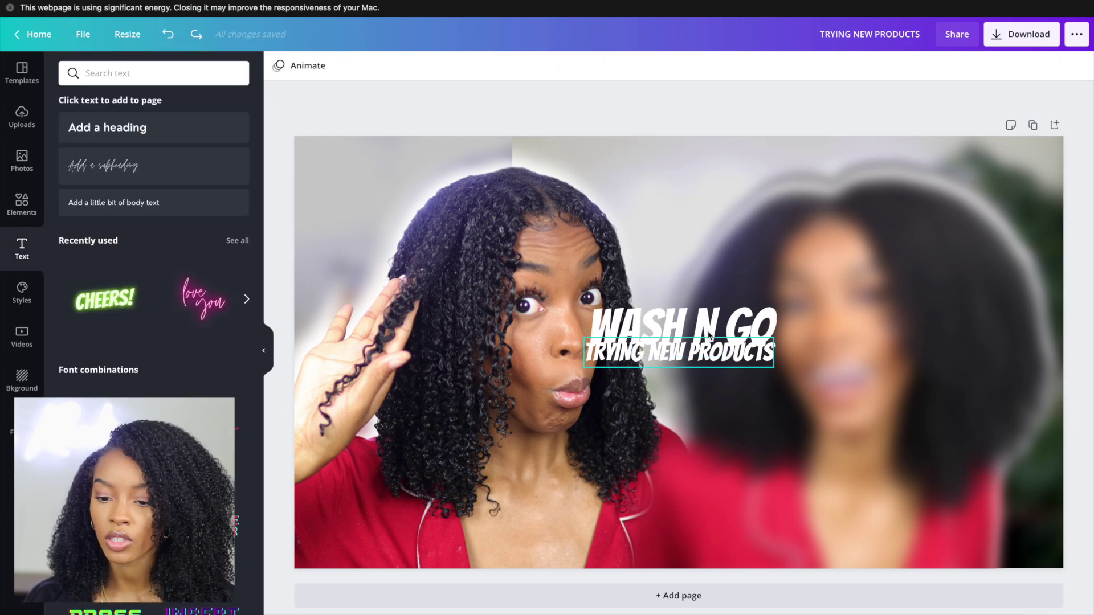
# Try the Lift text effect on WASH N GO with its intensity set to 100.
pyautogui.click(681, 329)
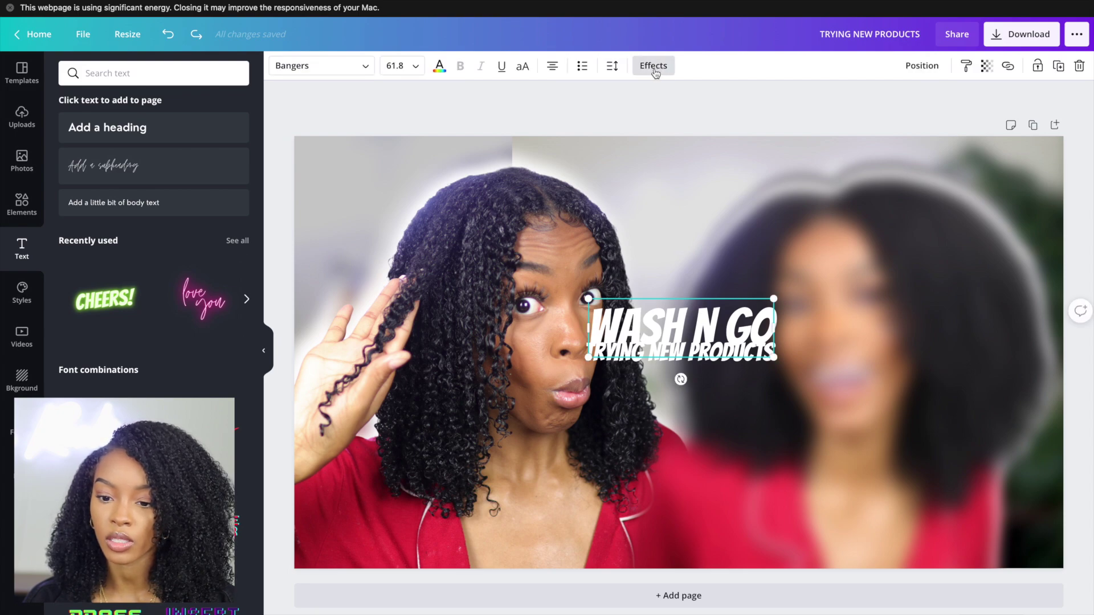
pyautogui.click(654, 66)
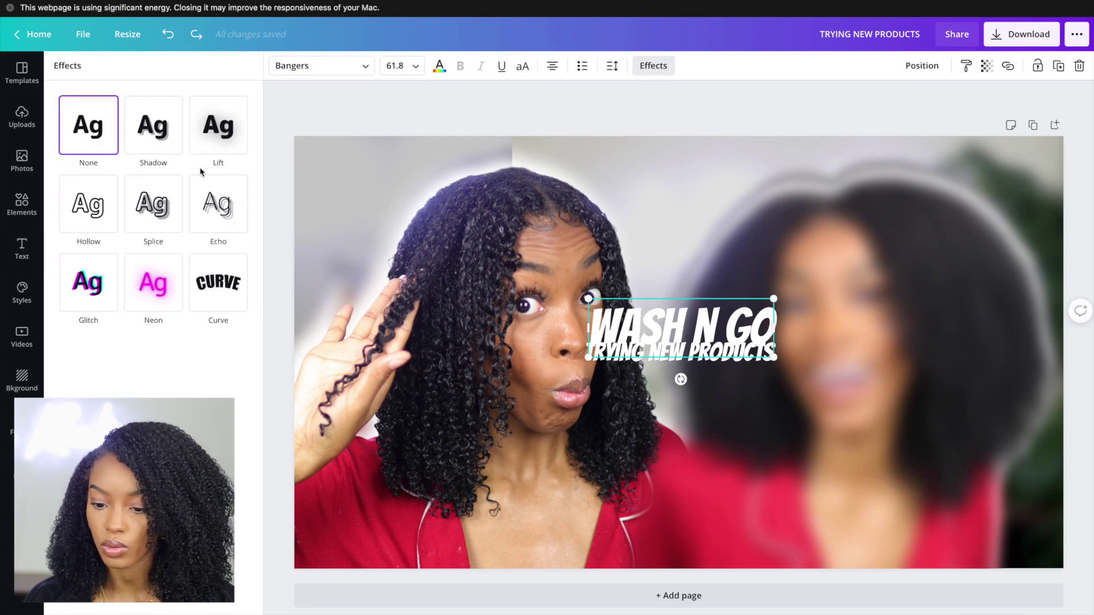
pyautogui.click(217, 139)
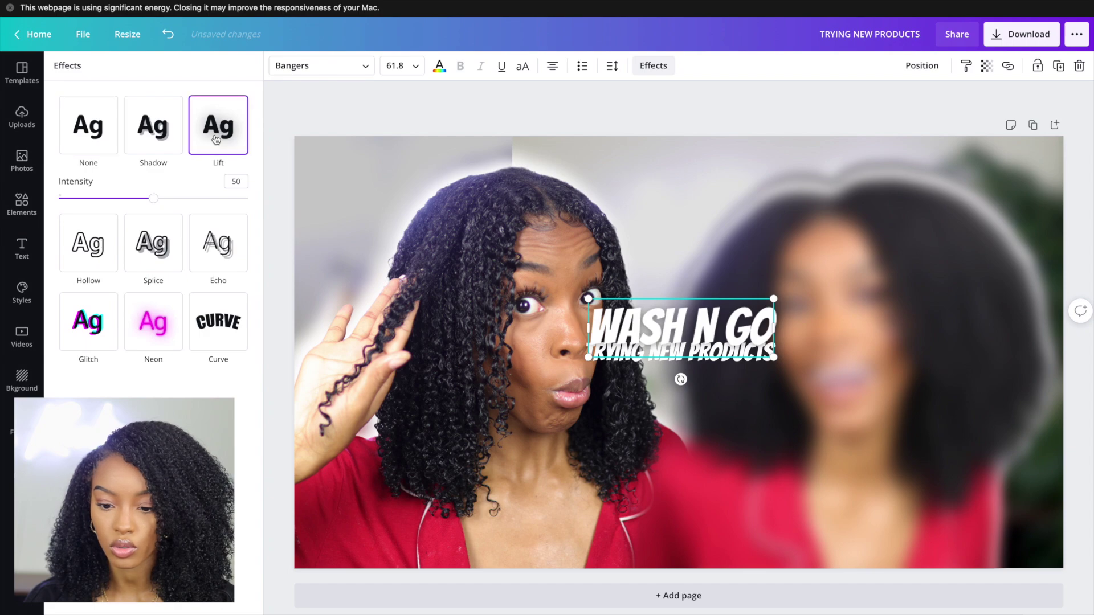
pyautogui.moveTo(153, 198); pyautogui.dragTo(163, 198)
pyautogui.moveTo(384, 241); pyautogui.dragTo(384, 242)
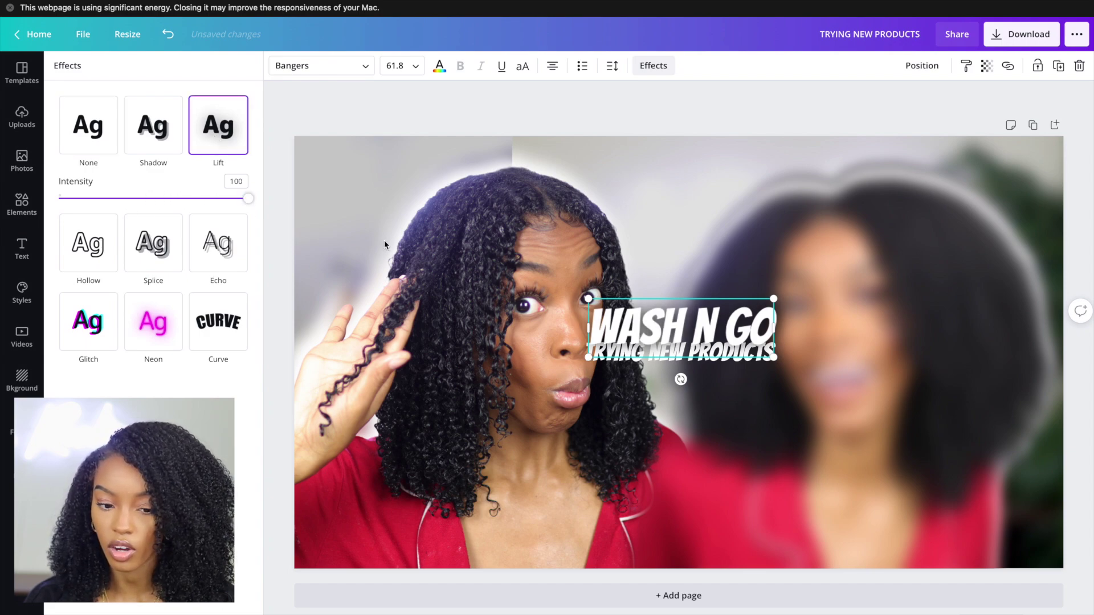
# Give WASH N GO the Neon effect in black at intensity 100 and move it up, clear of TRYING NEW PRODUCTS.
pyautogui.click(138, 330)
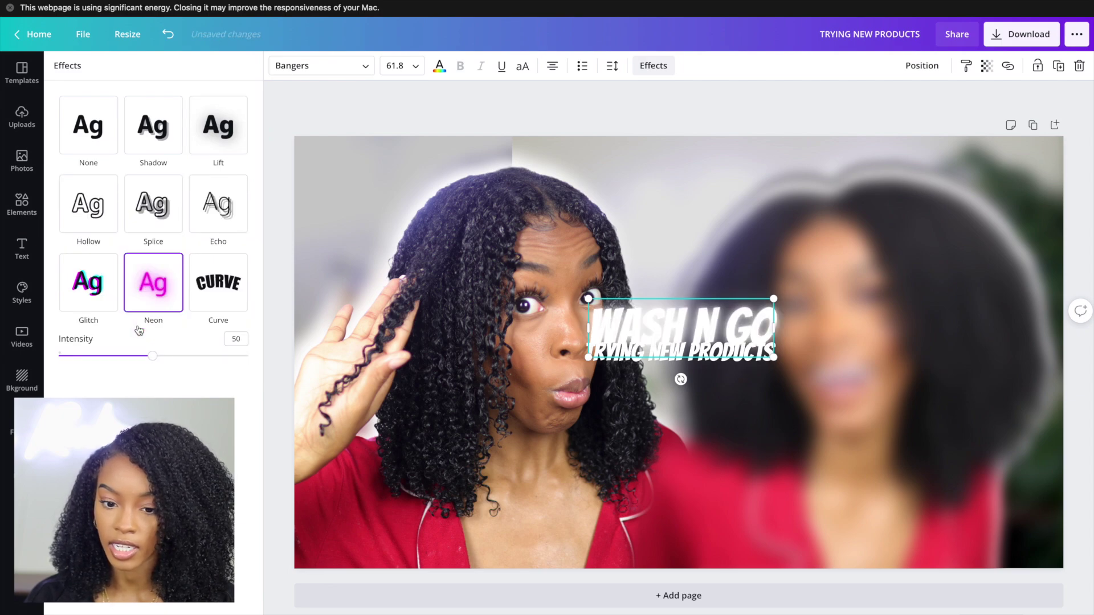
pyautogui.click(444, 70)
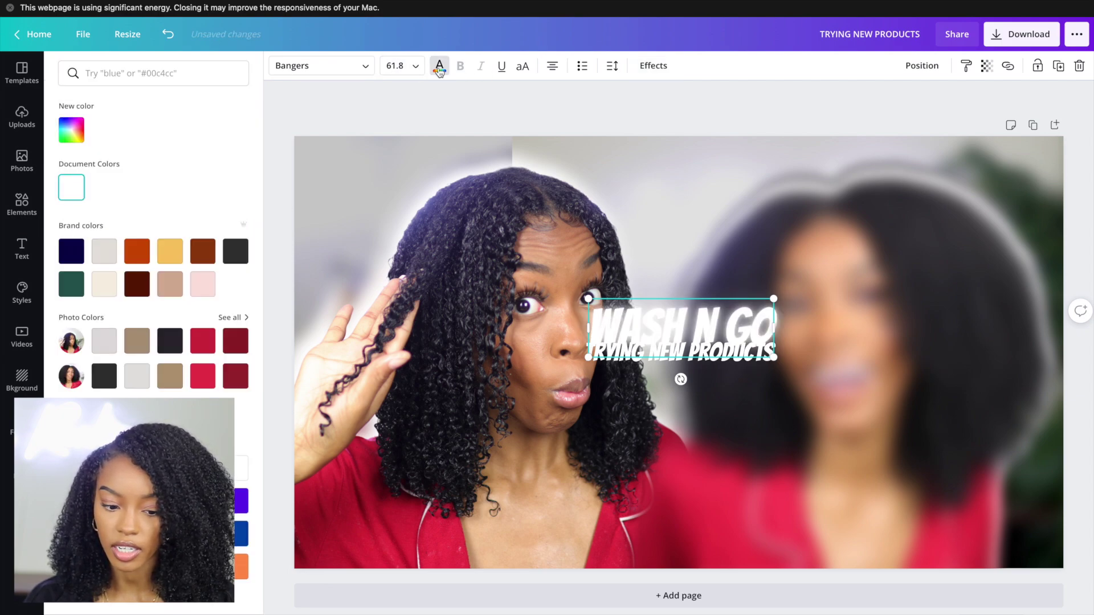
pyautogui.click(139, 341)
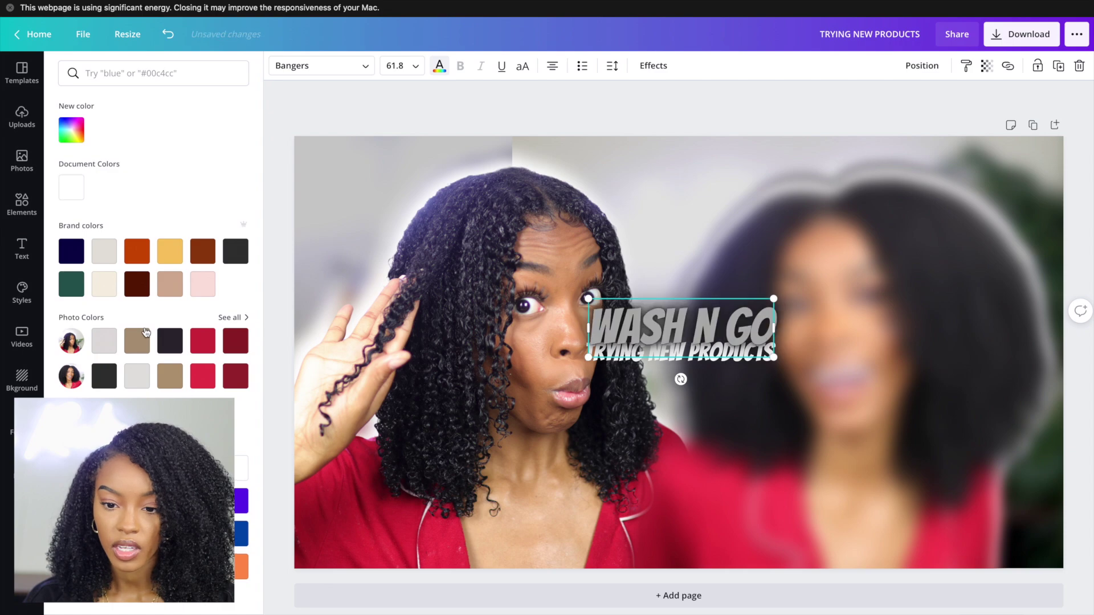
pyautogui.click(654, 67)
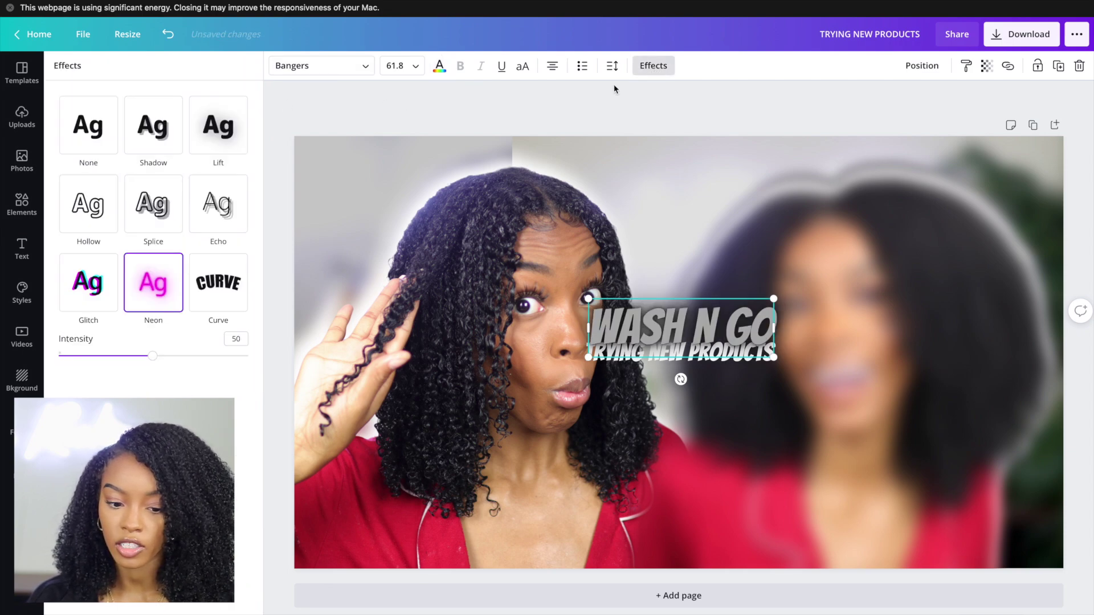
pyautogui.moveTo(346, 383); pyautogui.dragTo(362, 385)
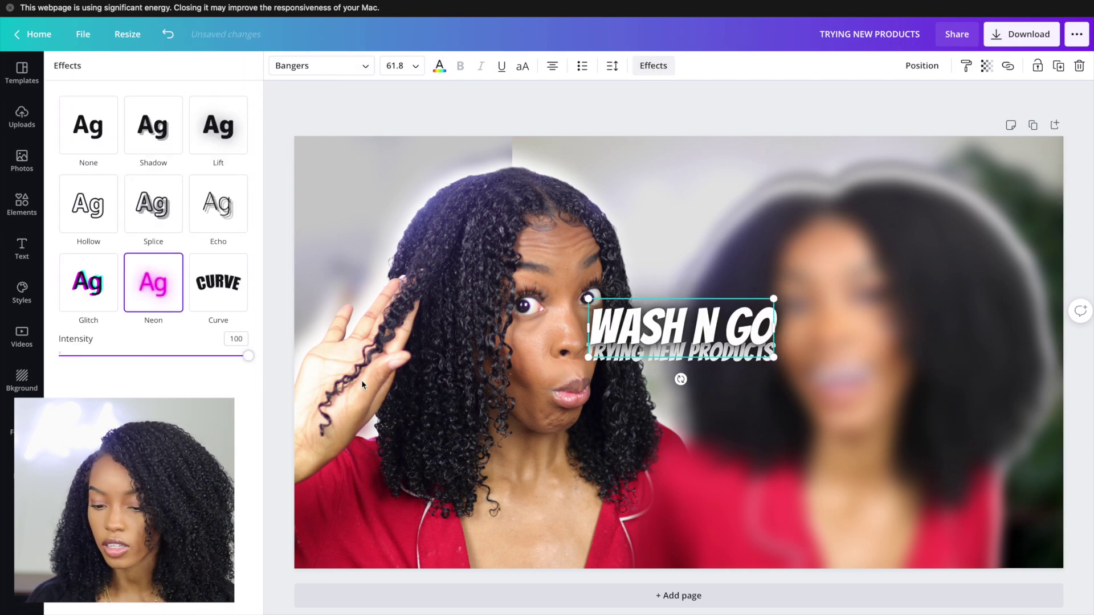
pyautogui.click(832, 340)
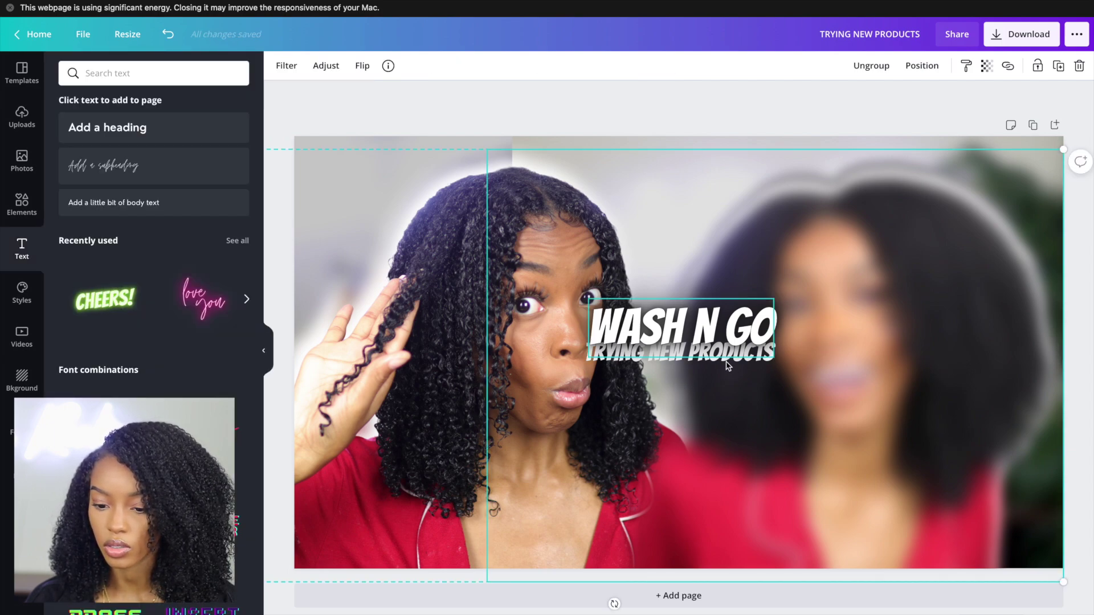
pyautogui.moveTo(716, 332); pyautogui.dragTo(717, 314)
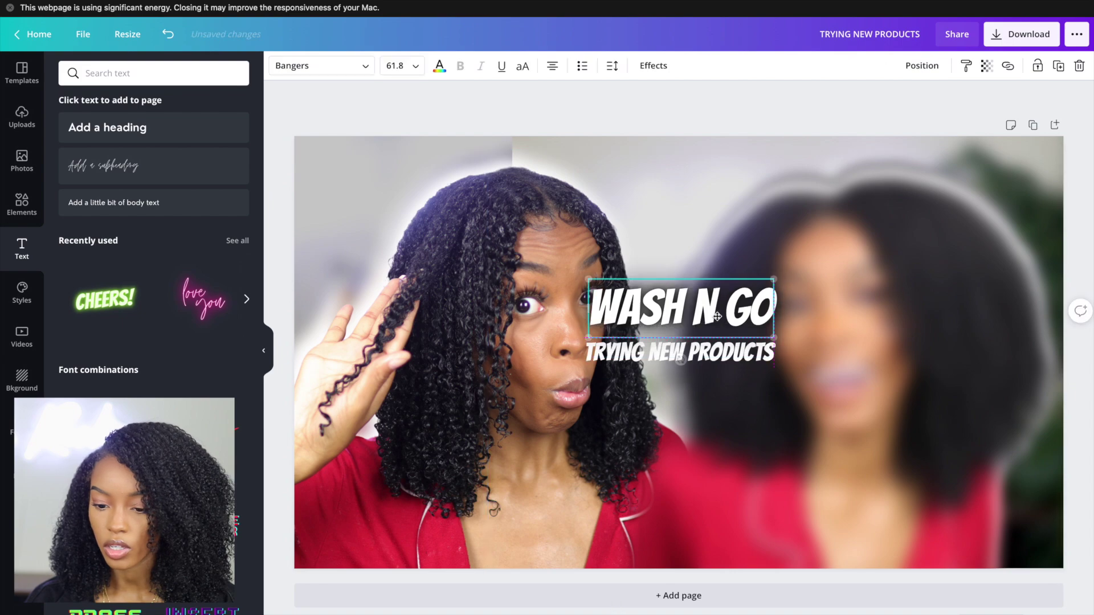
# Color TRYING NEW PRODUCTS black and apply the Neon effect to it at intensity 100.
pyautogui.click(680, 356)
pyautogui.click(440, 65)
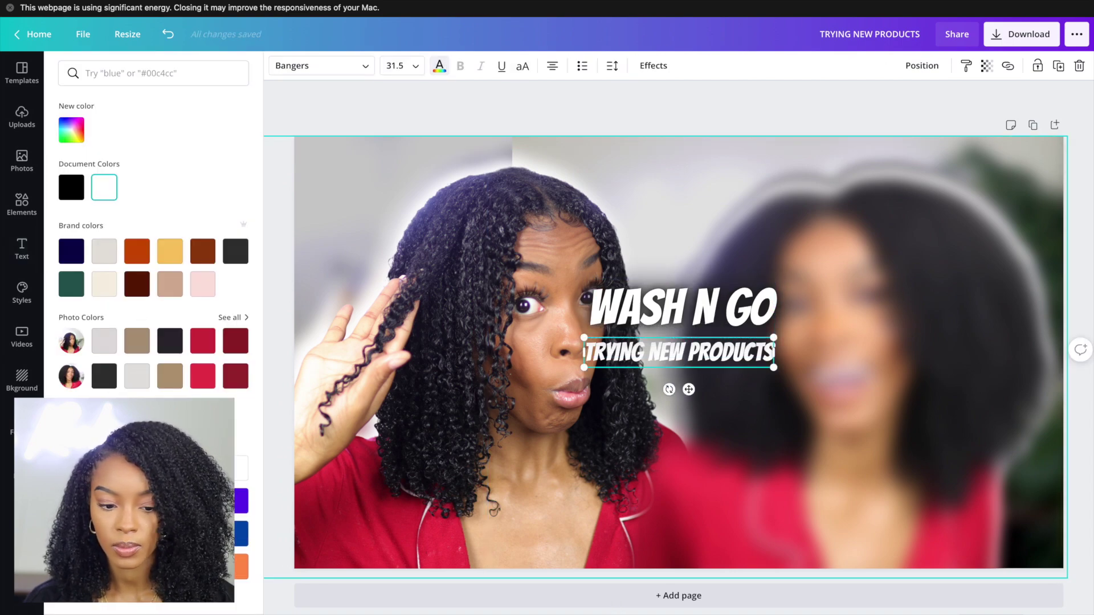
pyautogui.click(71, 187)
pyautogui.click(652, 70)
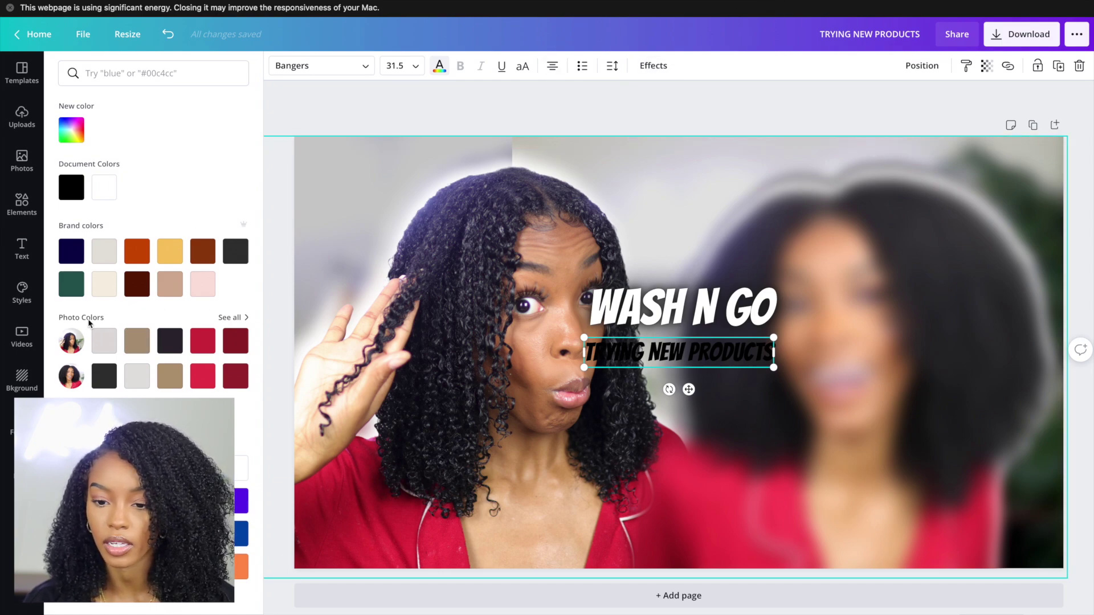
pyautogui.click(652, 64)
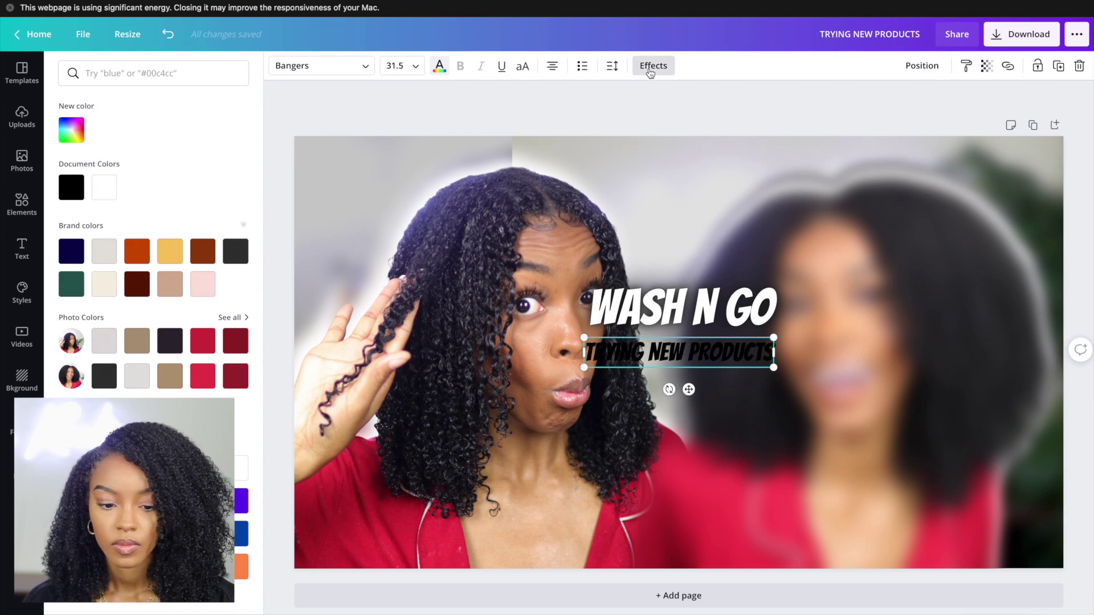
pyautogui.click(138, 301)
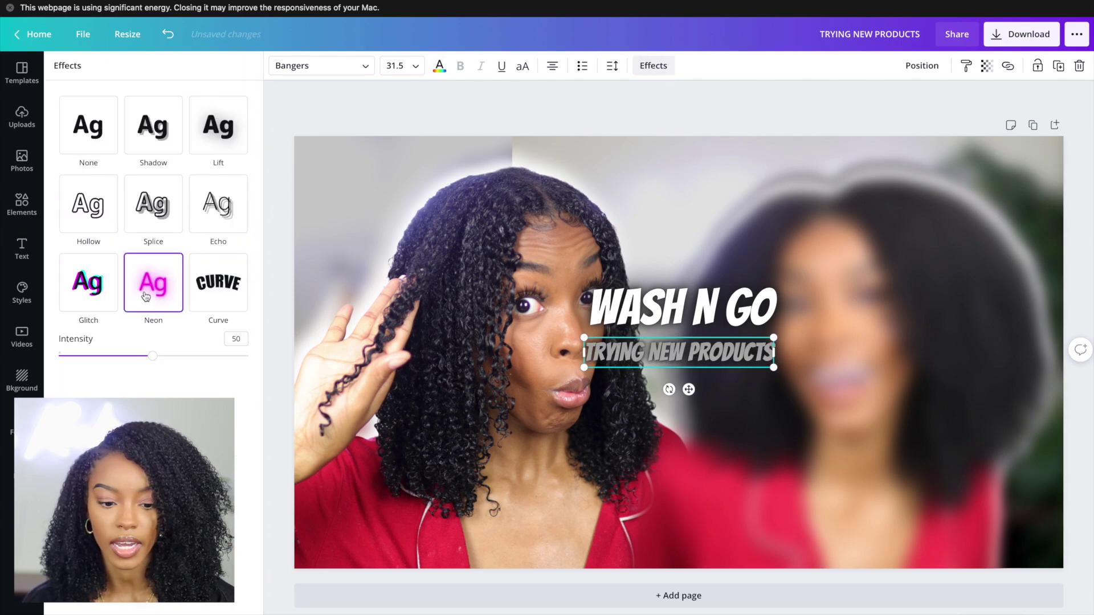
pyautogui.moveTo(158, 363); pyautogui.dragTo(393, 335)
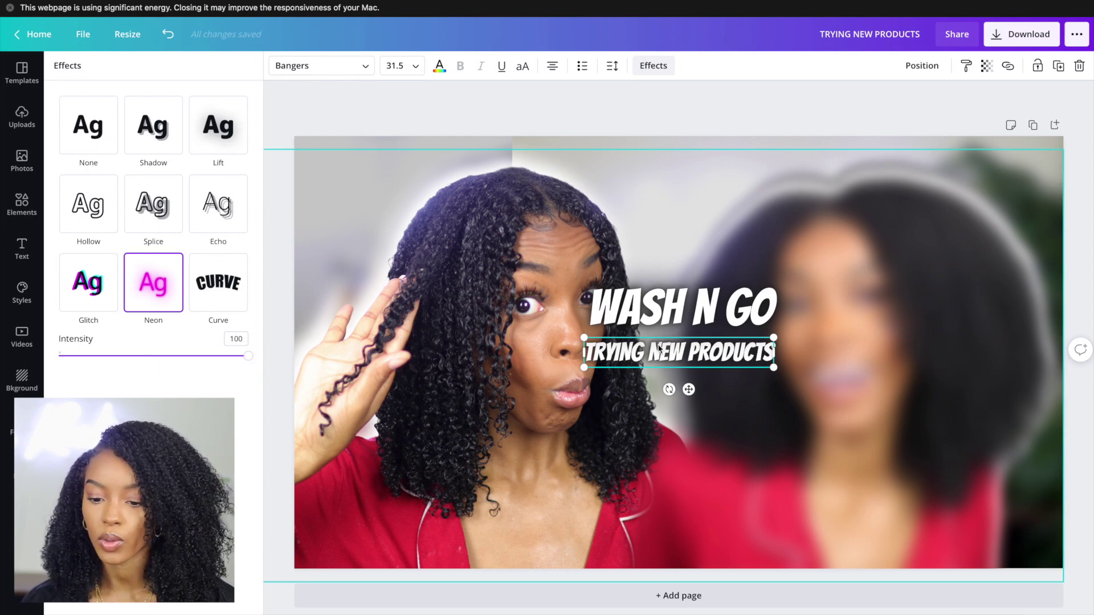
# Move WASH N GO down over the top of TRYING NEW PRODUCTS, reduced to font size 58.9 and centered horizontally on the page.
pyautogui.moveTo(662, 311); pyautogui.dragTo(664, 337)
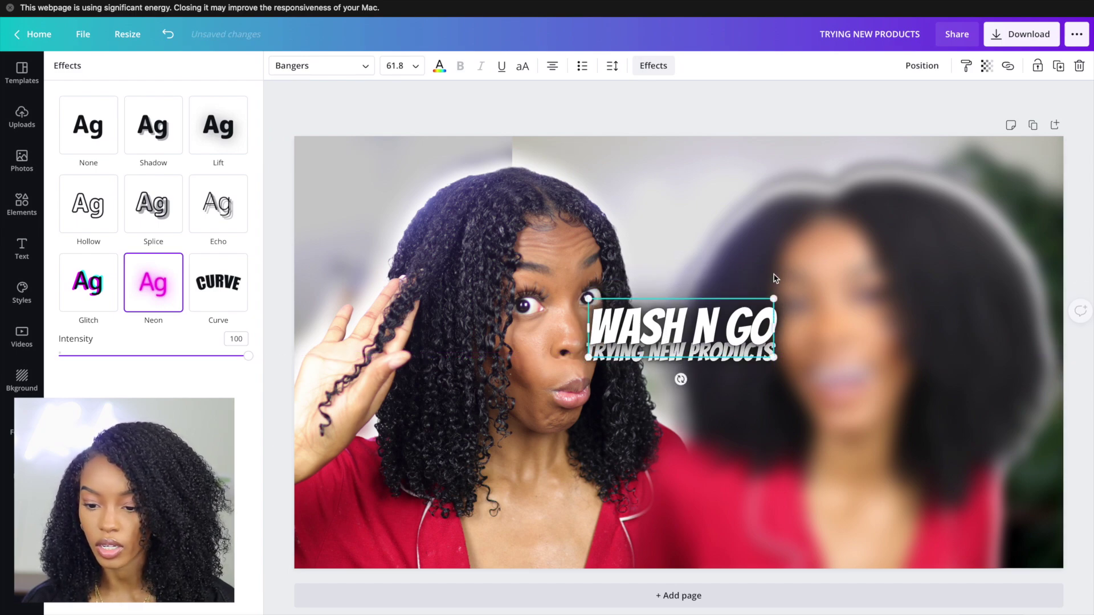
pyautogui.moveTo(774, 299); pyautogui.dragTo(757, 304)
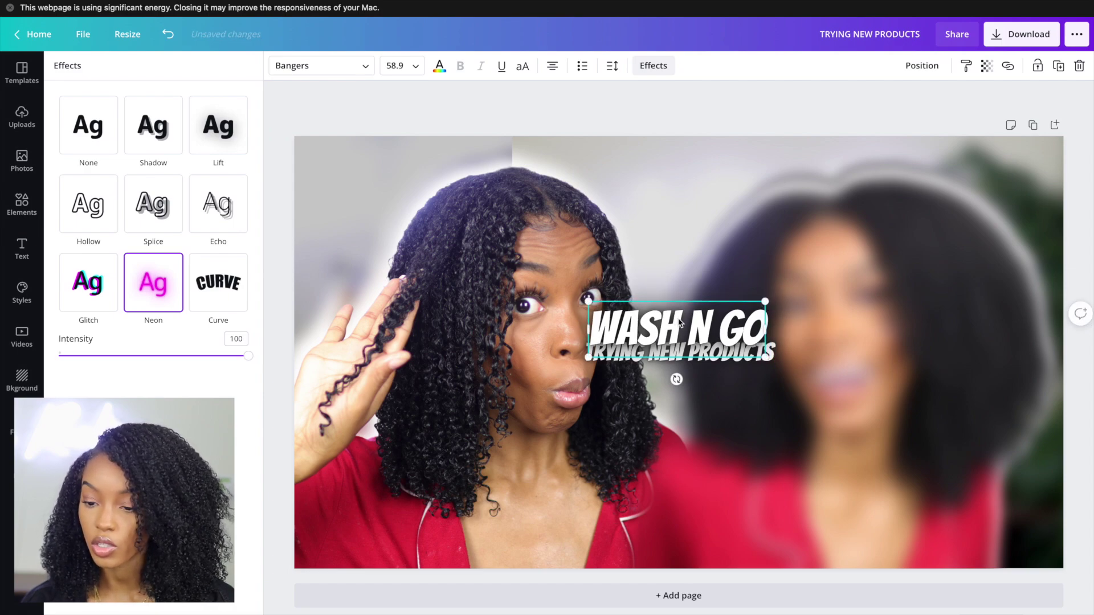
pyautogui.click(921, 74)
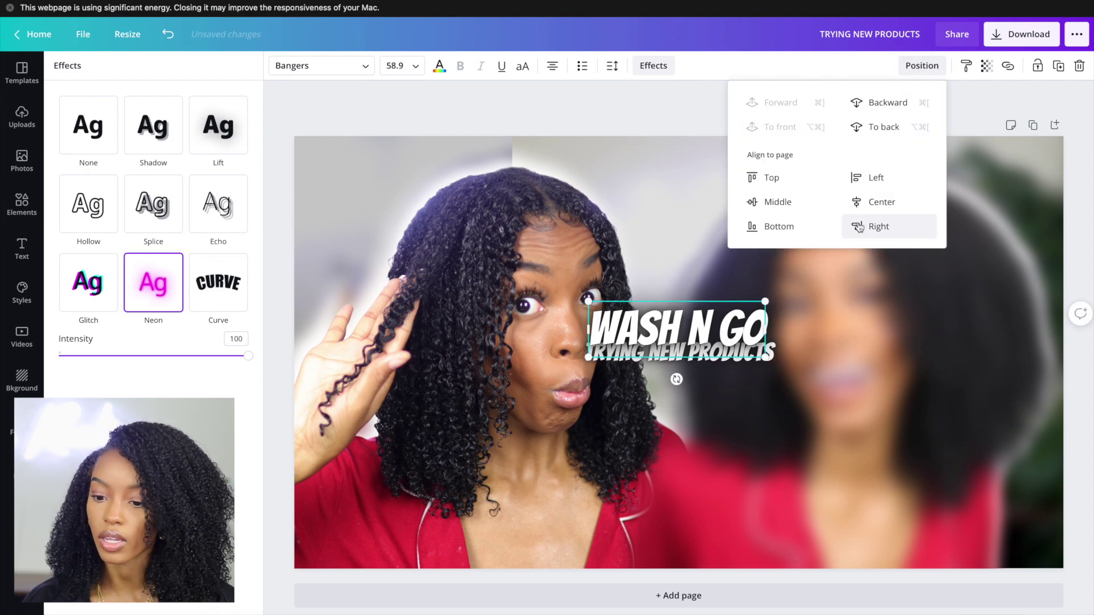
pyautogui.click(869, 205)
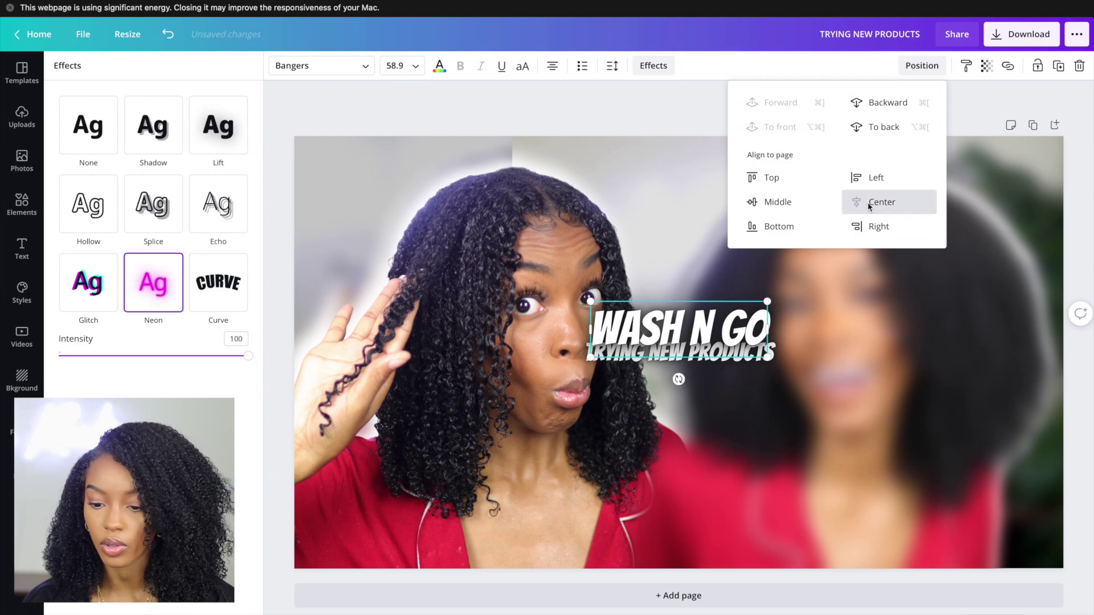
# Move TRYING NEW PRODUCTS slightly down and keep it centered horizontally on the page.
pyautogui.click(776, 352)
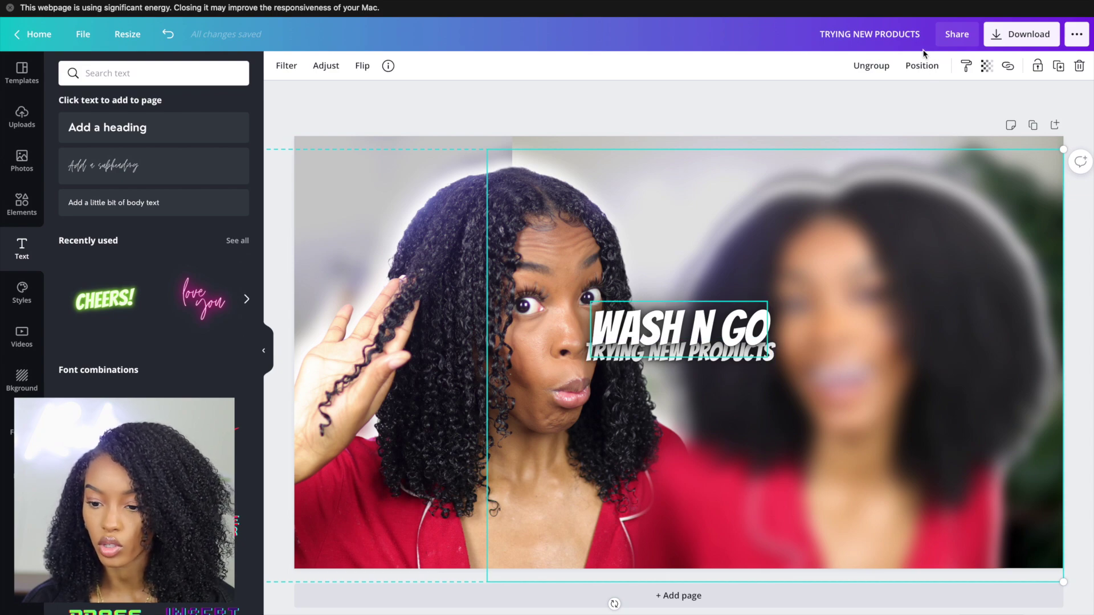
pyautogui.click(924, 67)
pyautogui.click(911, 102)
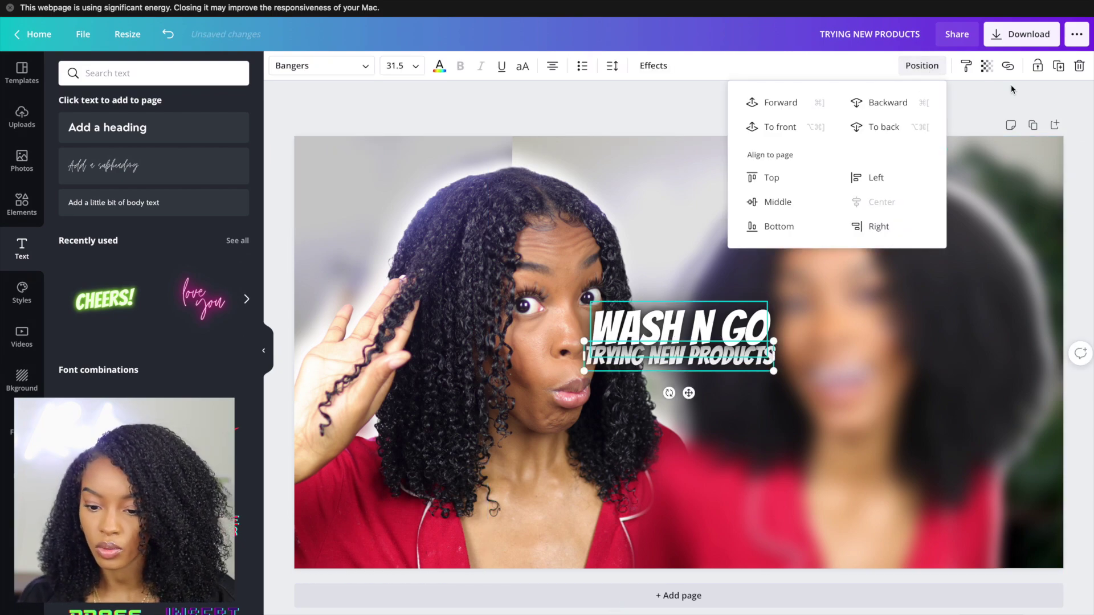
# Group the two headings and enlarge the group until WASH N GO has font size 86.4.
pyautogui.keyDown('shift'); pyautogui.click(679, 325); pyautogui.keyUp('shift')
pyautogui.click(900, 69)
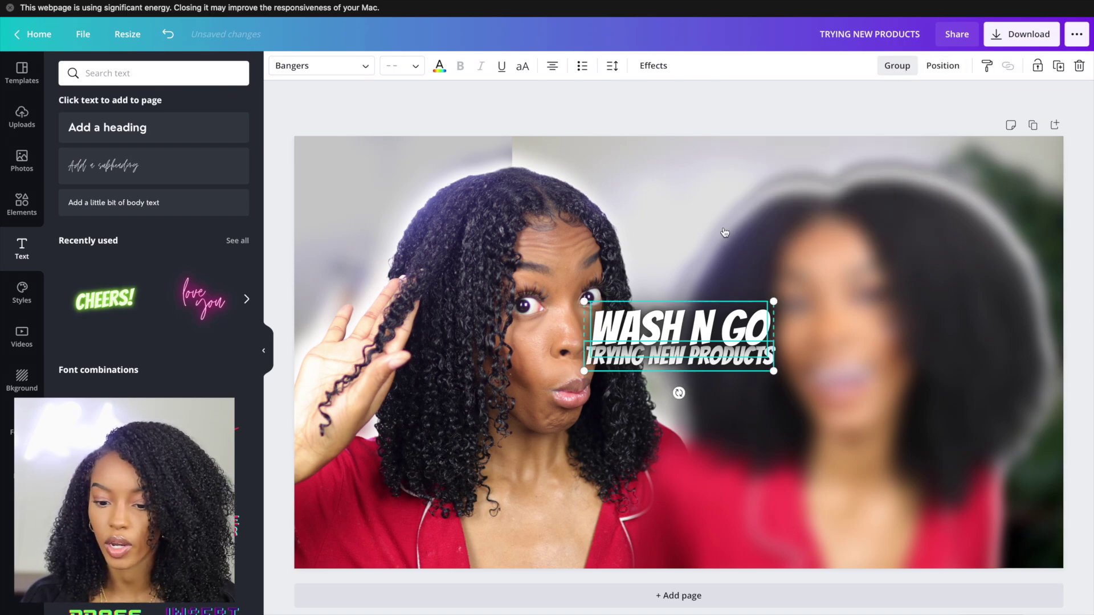
pyautogui.moveTo(582, 360); pyautogui.dragTo(506, 441)
# Move the grouped headings to the lower middle of the thumbnail, center them horizontally on the page and ungroup them.
pyautogui.moveTo(625, 341); pyautogui.dragTo(660, 475)
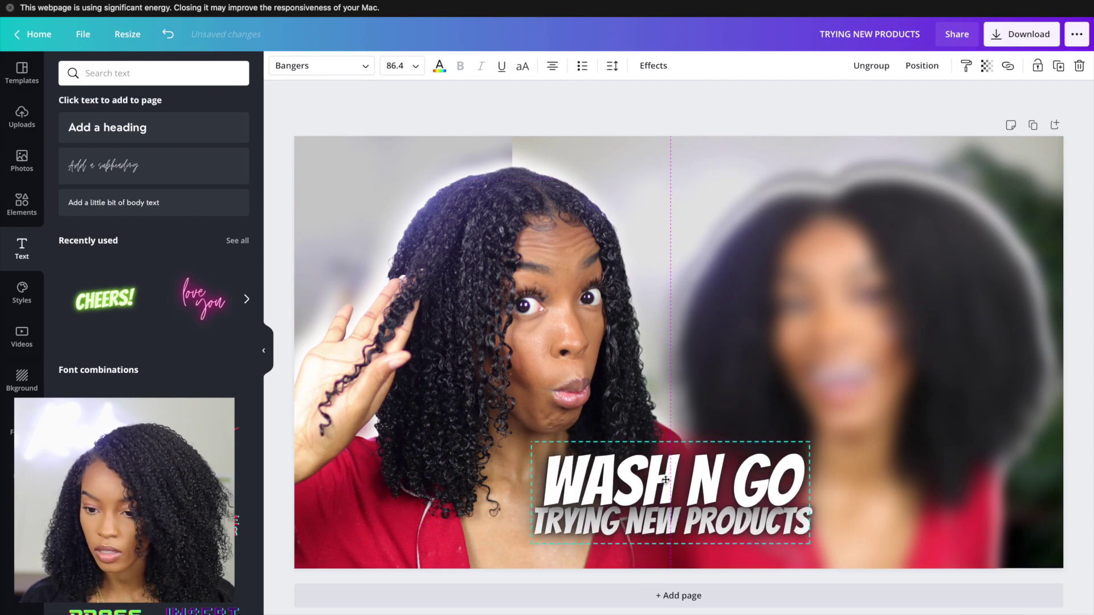
pyautogui.click(922, 69)
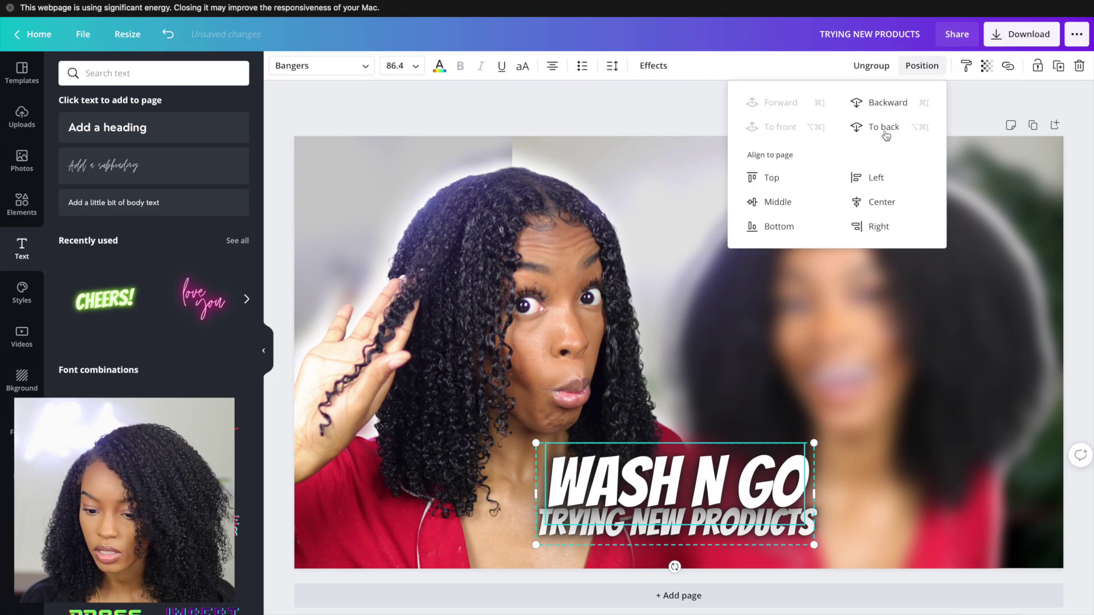
pyautogui.click(883, 203)
pyautogui.click(871, 66)
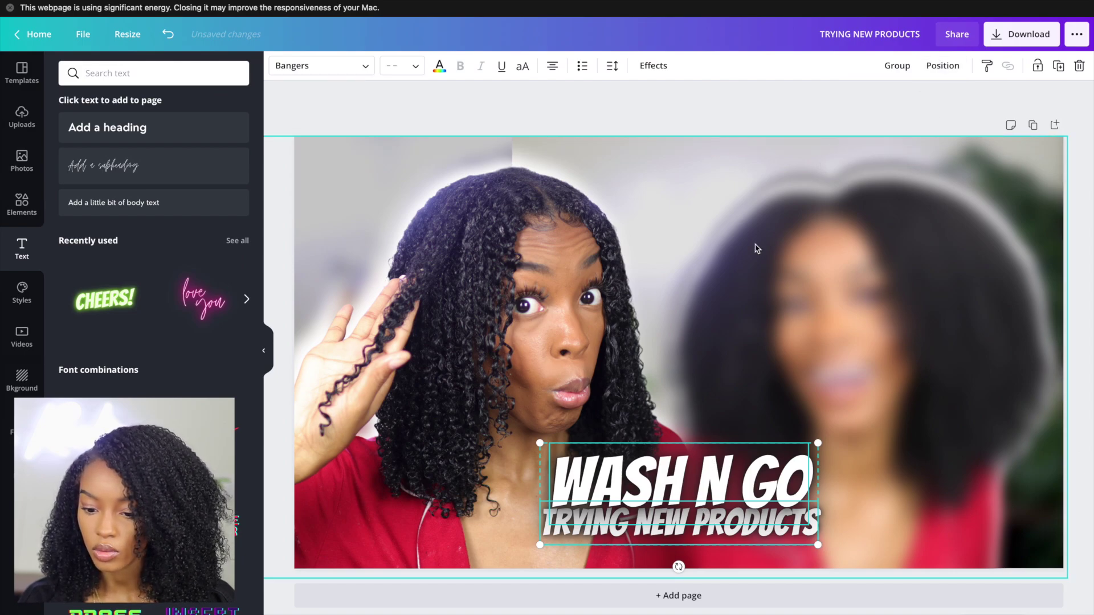
# Send the WASH N GO heading one layer backward, behind TRYING NEW PRODUCTS.
pyautogui.click(686, 482)
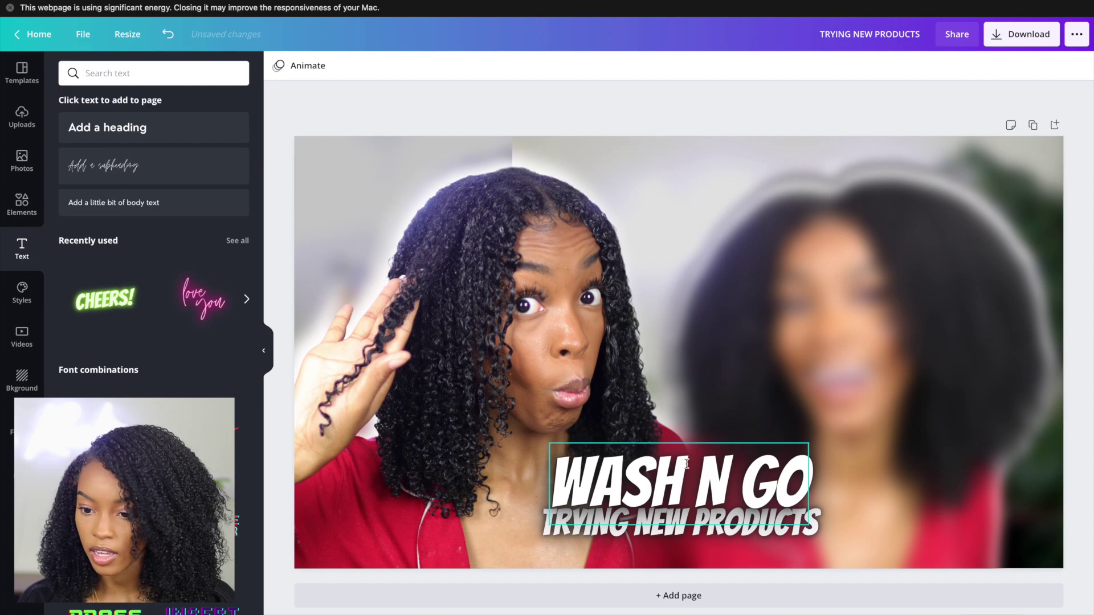
pyautogui.click(921, 65)
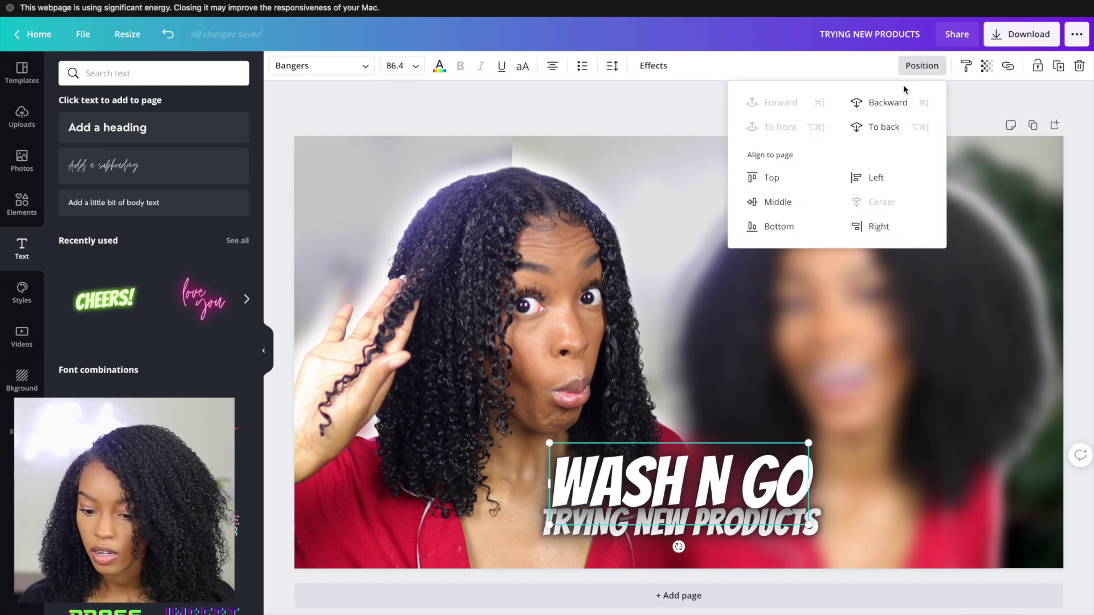
pyautogui.click(876, 106)
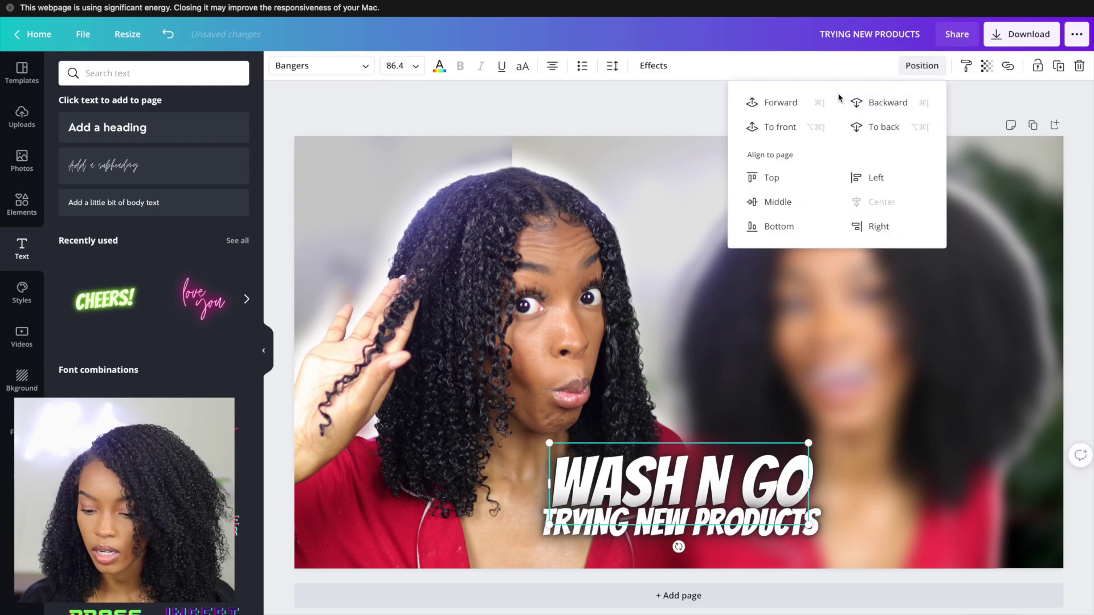
# Open the saved Emojis folder.
pyautogui.press('Escape')
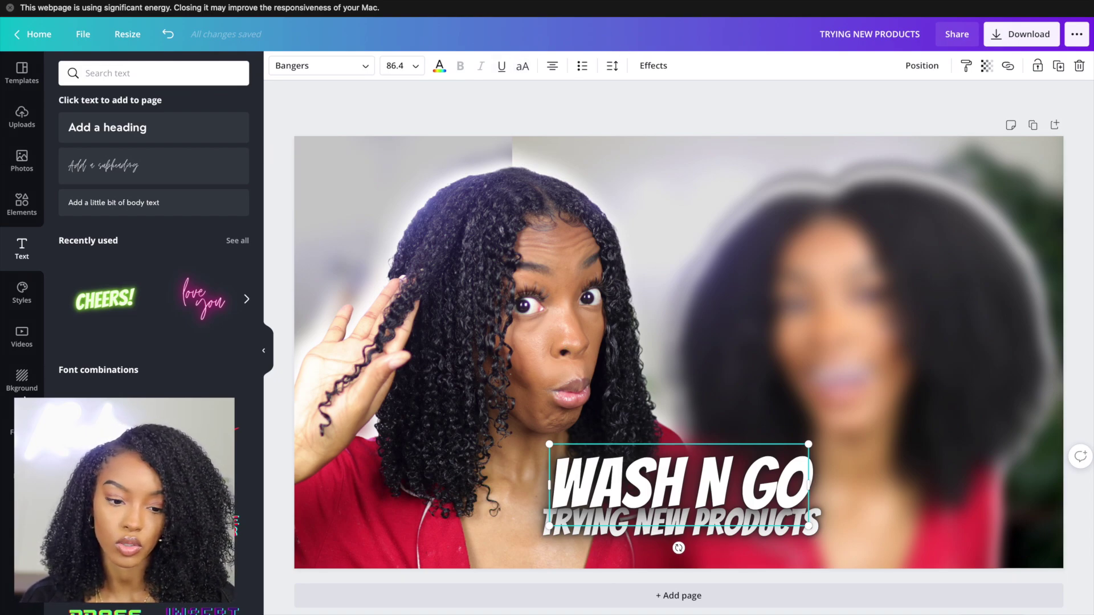
pyautogui.click(22, 424)
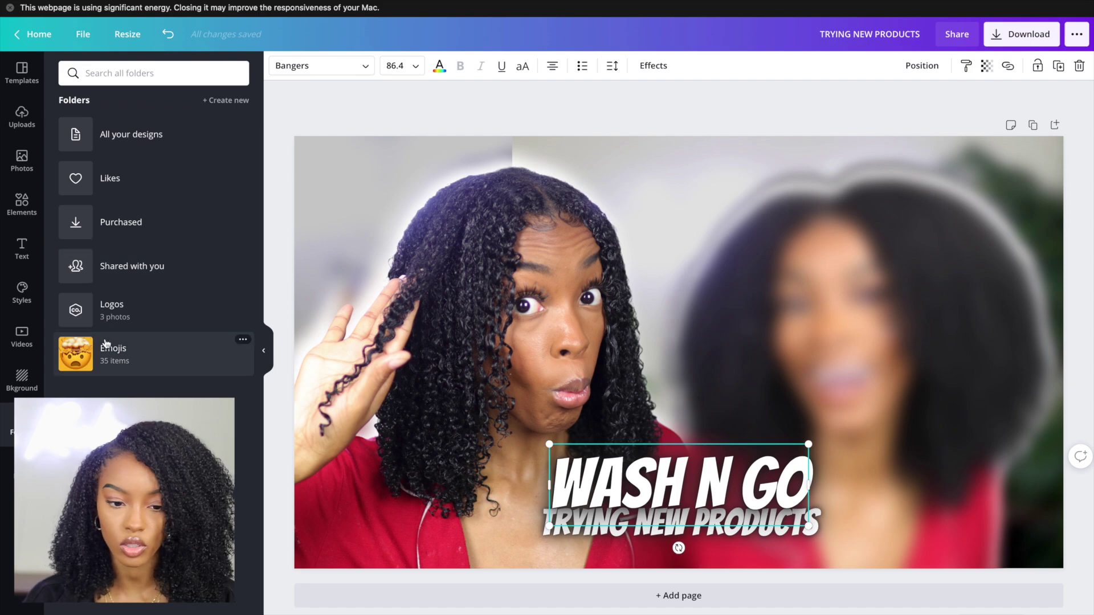
pyautogui.click(105, 373)
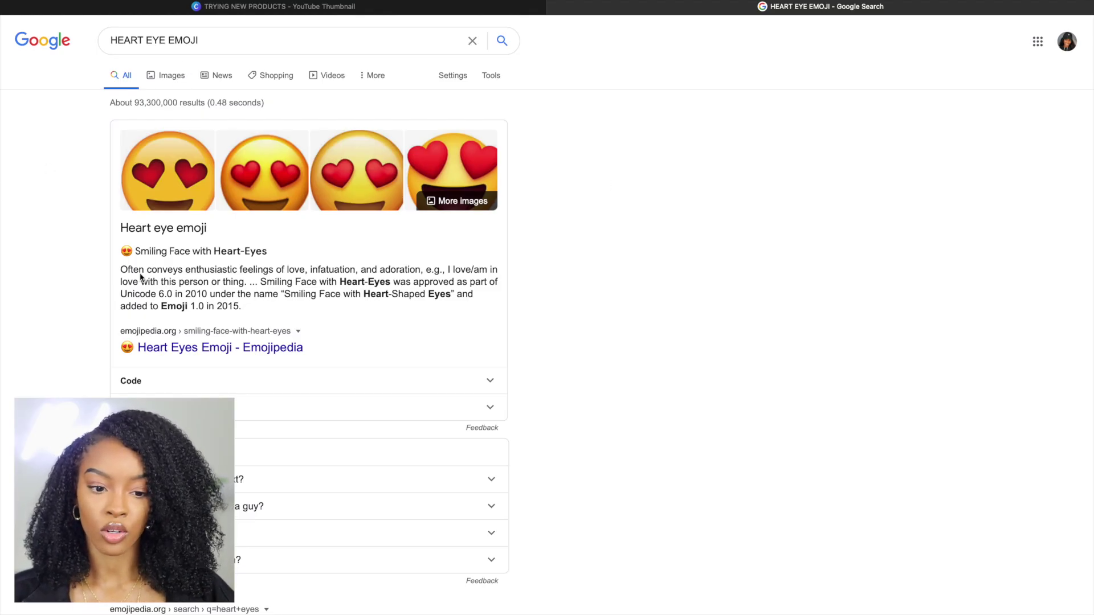
# Open Emojipedia's Heart Eyes Emoji page from the Google results and copy Apple's version of the emoji image.
pyautogui.click(254, 353)
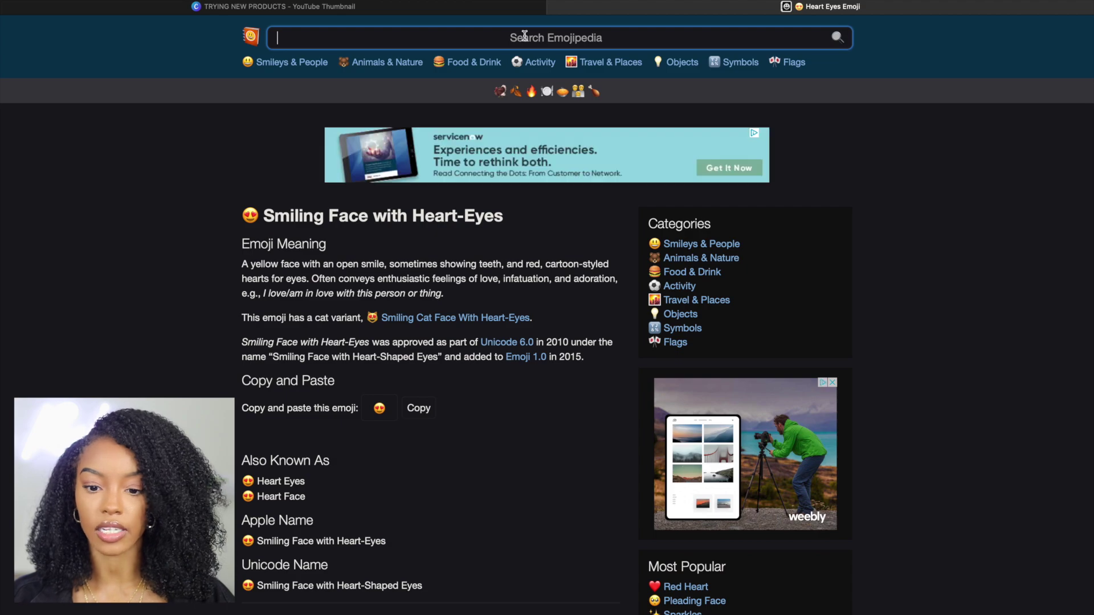
pyautogui.scroll(-5, 490, 370)
pyautogui.scroll(-1, 491, 374)
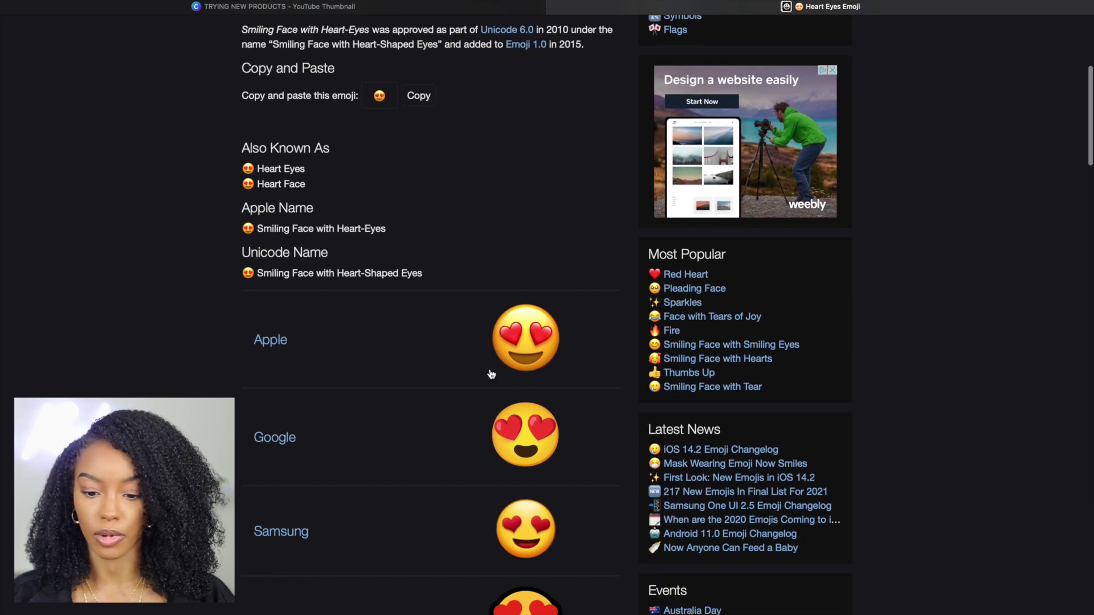
pyautogui.rightClick(524, 342)
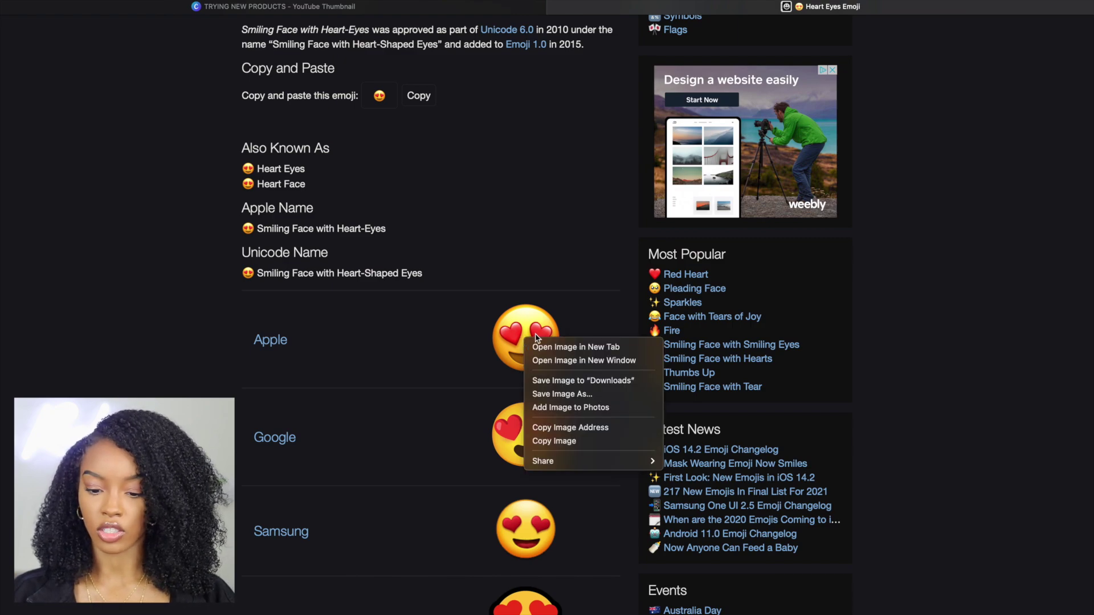
pyautogui.click(551, 442)
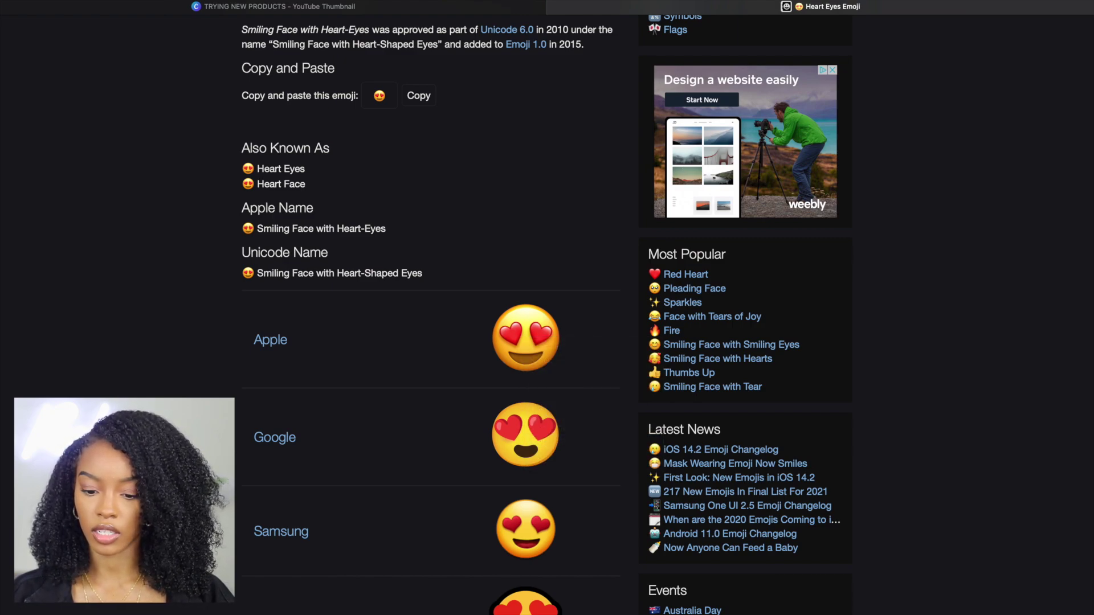
# Switch back to the Canva thumbnail and paste the copied heart-eyes emoji image onto the page.
pyautogui.click(427, 6)
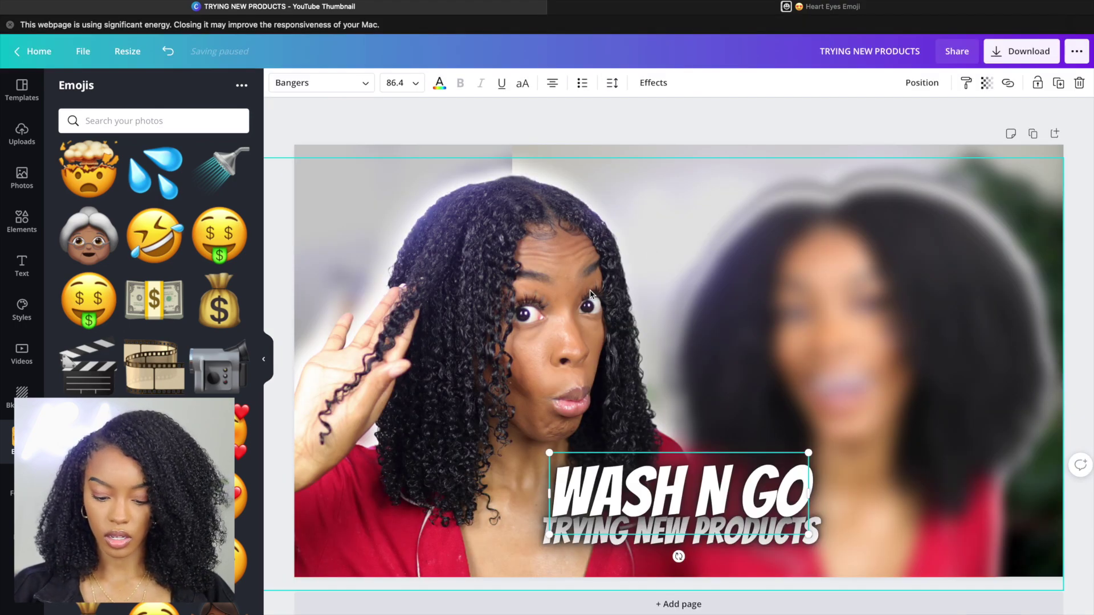
pyautogui.press('super+v')
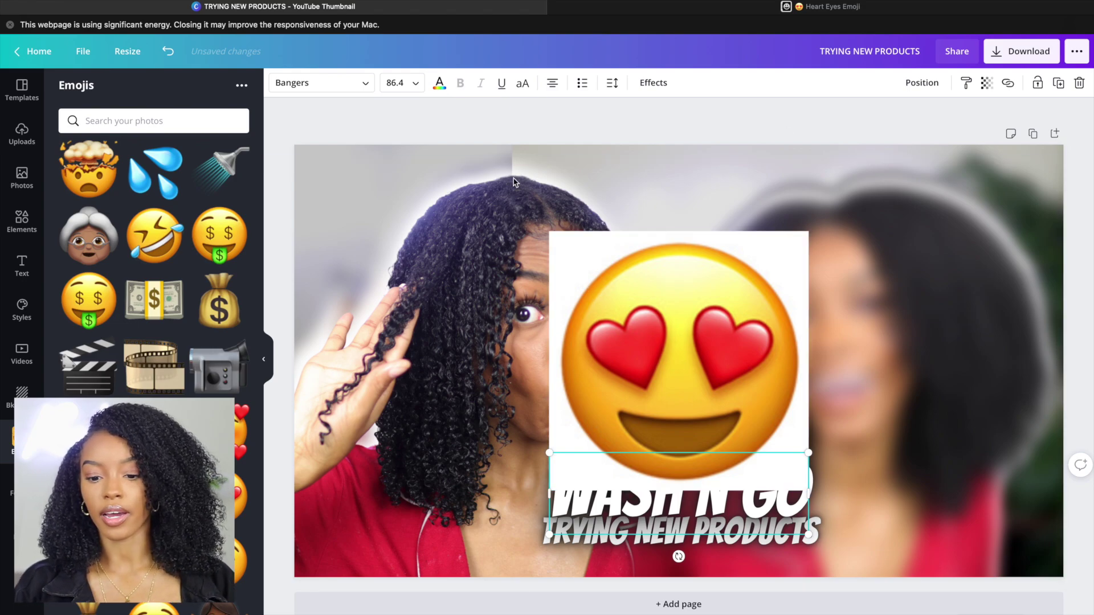
pyautogui.click(576, 128)
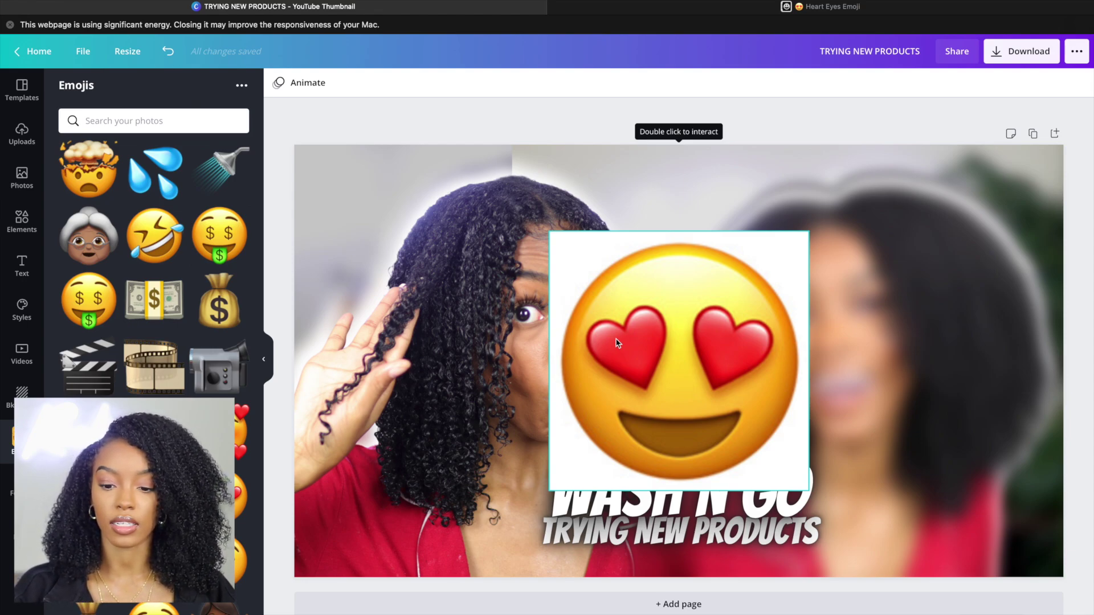
# Delete the pasted heart-eyes emoji image with the white background.
pyautogui.click(632, 315)
pyautogui.click(512, 106)
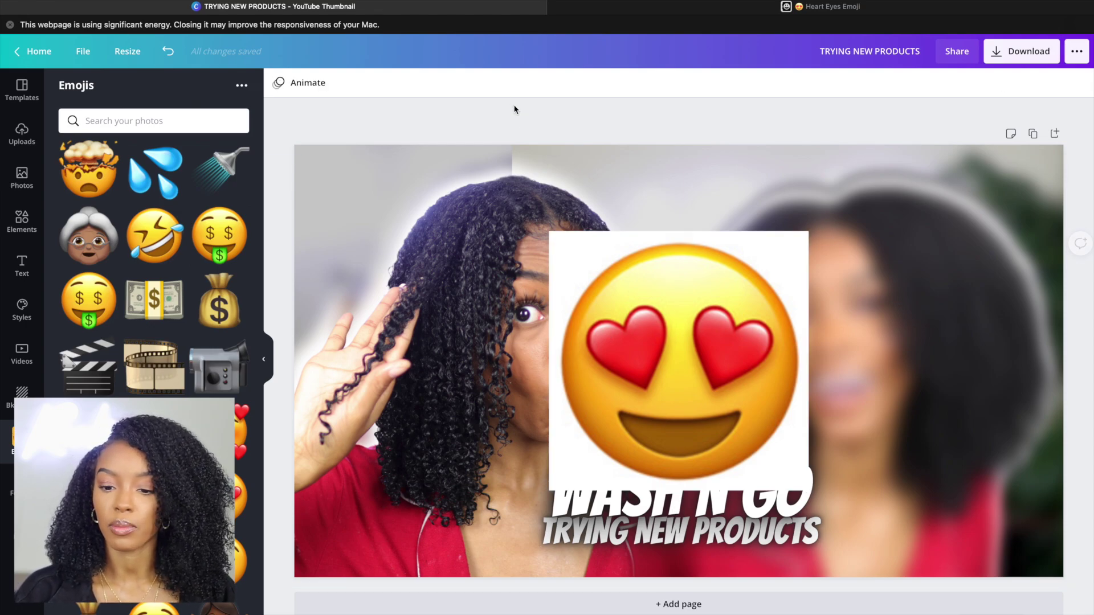
pyautogui.click(607, 295)
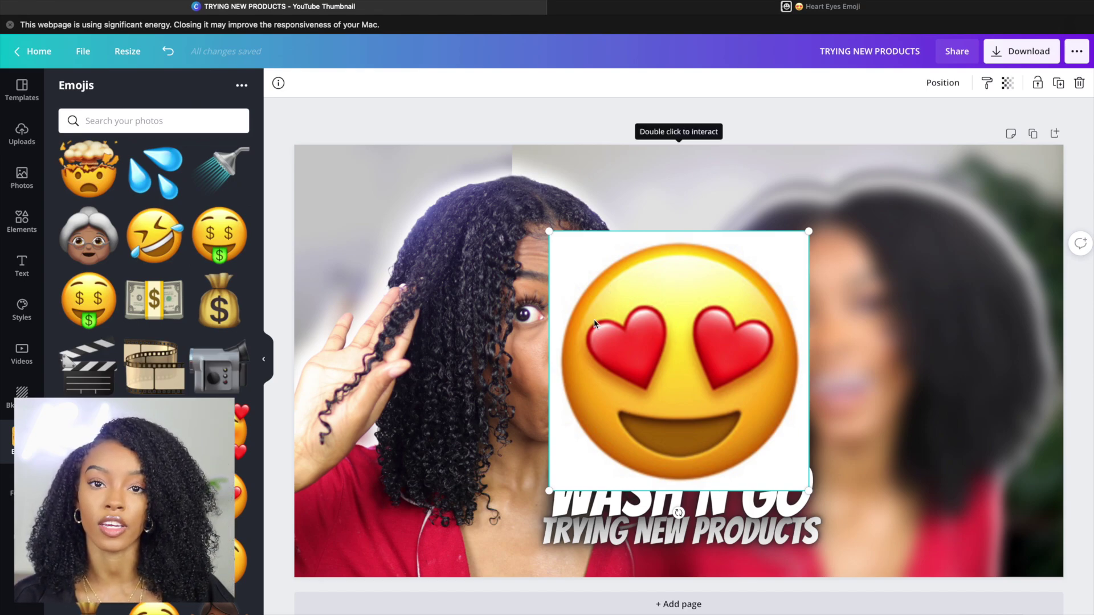
pyautogui.press('Delete')
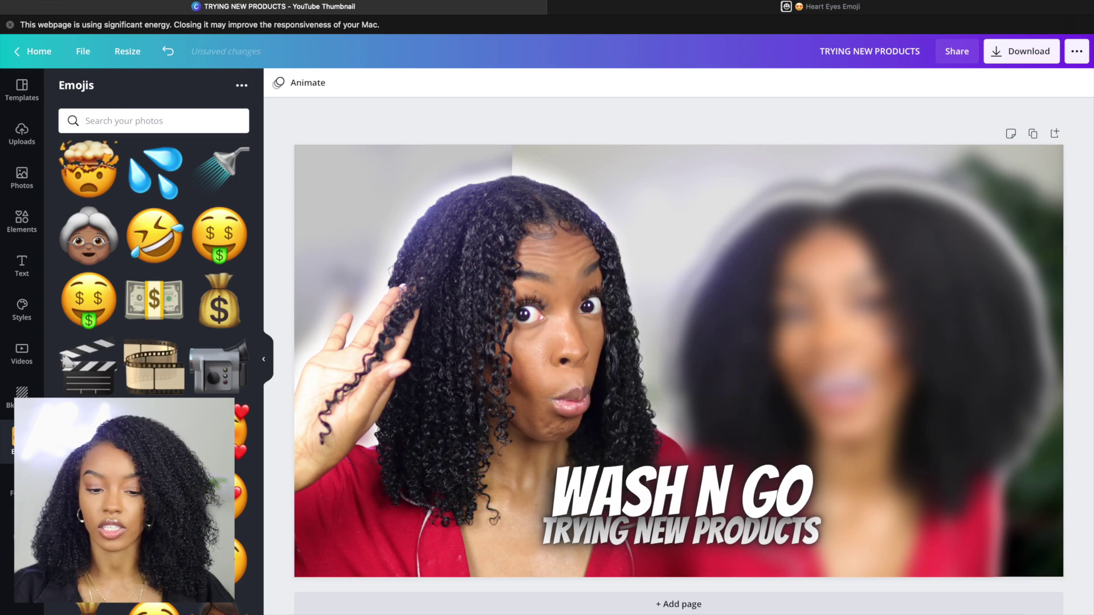
# Add the screaming-face emoji from the Emojis folder, shrunk and tilted, in the upper left corner of the thumbnail.
pyautogui.scroll(-5, 98, 376)
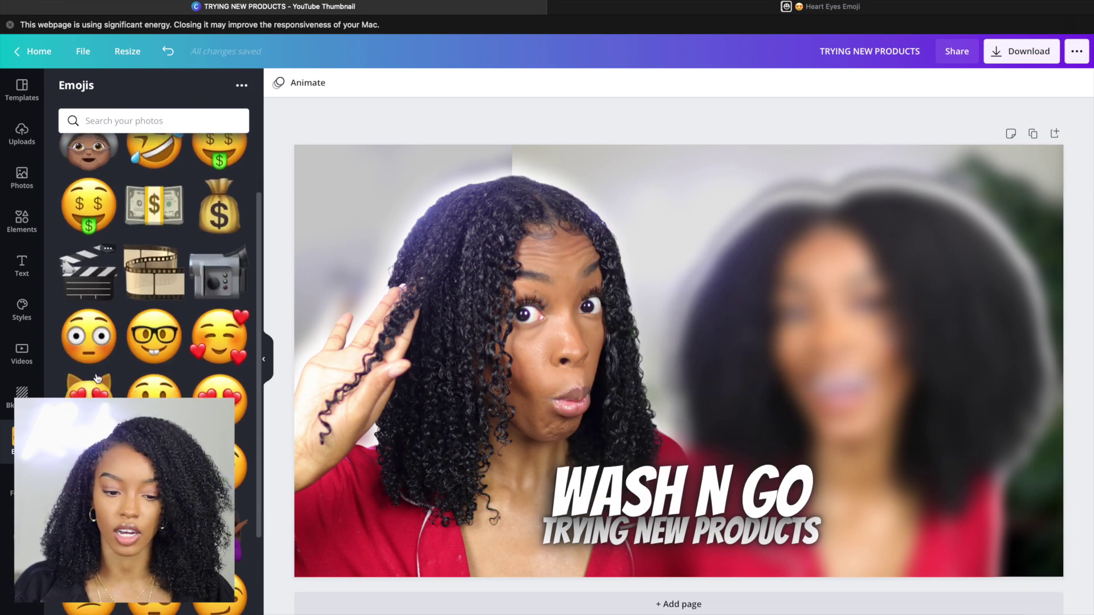
pyautogui.scroll(-1, 98, 379)
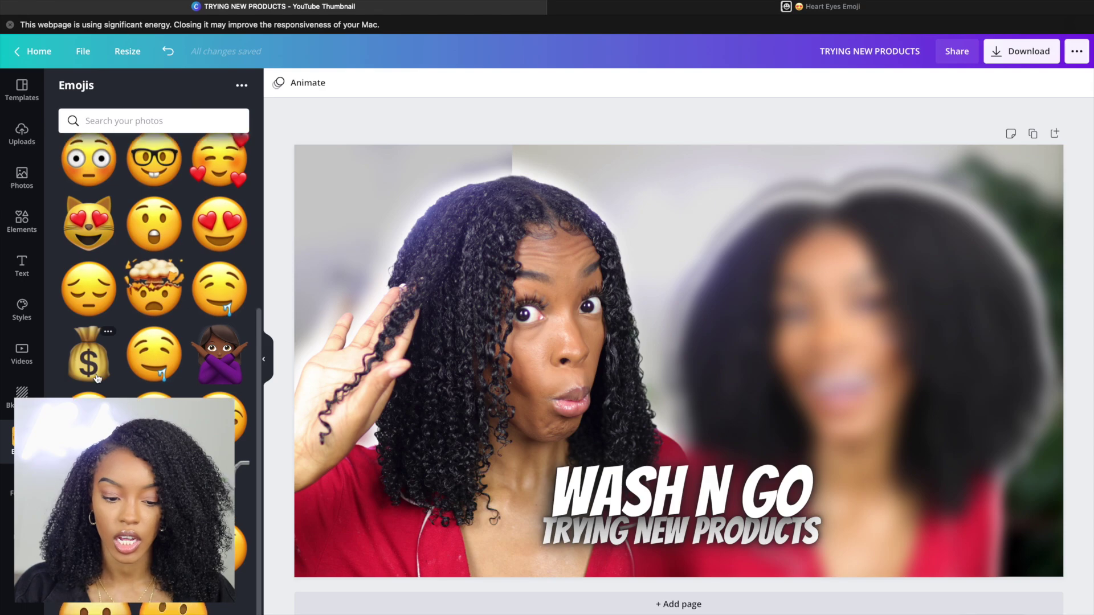
pyautogui.scroll(3, 98, 377)
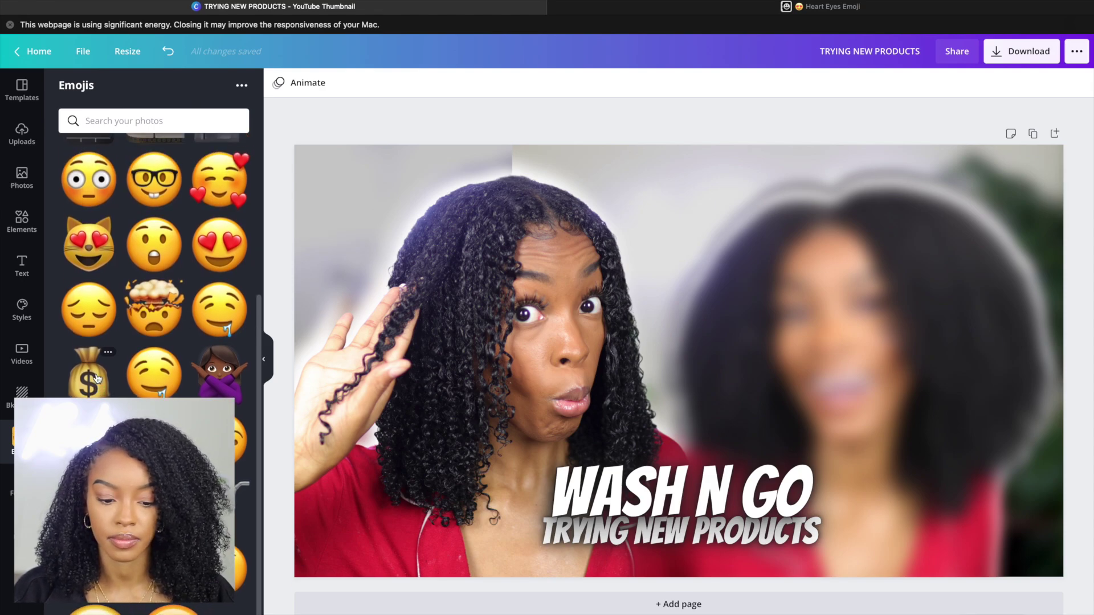
pyautogui.scroll(2, 98, 377)
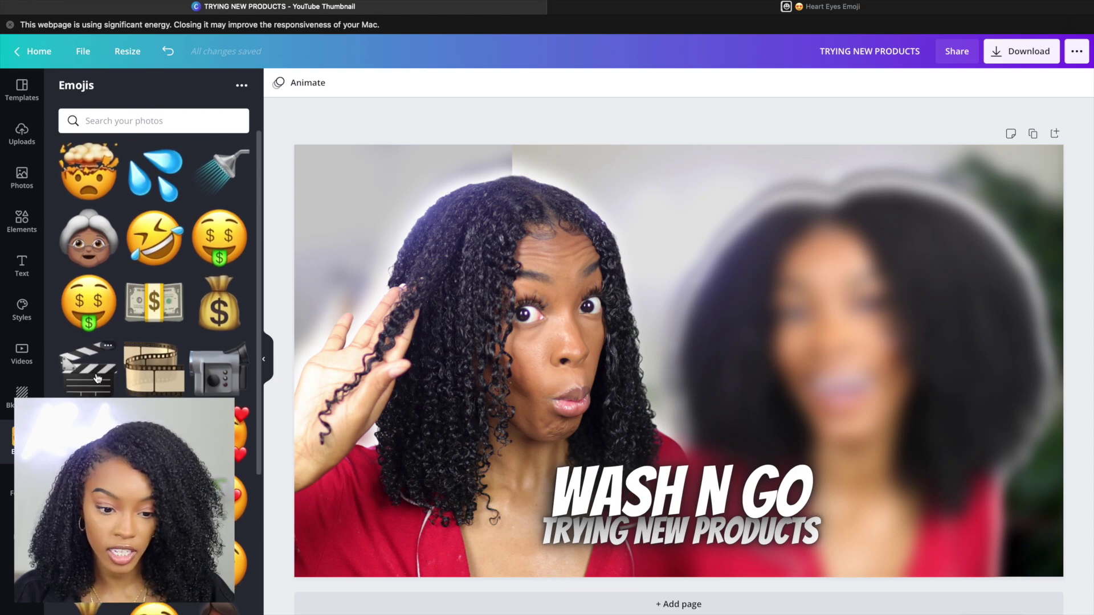
pyautogui.scroll(-1, 97, 320)
pyautogui.scroll(-4, 97, 320)
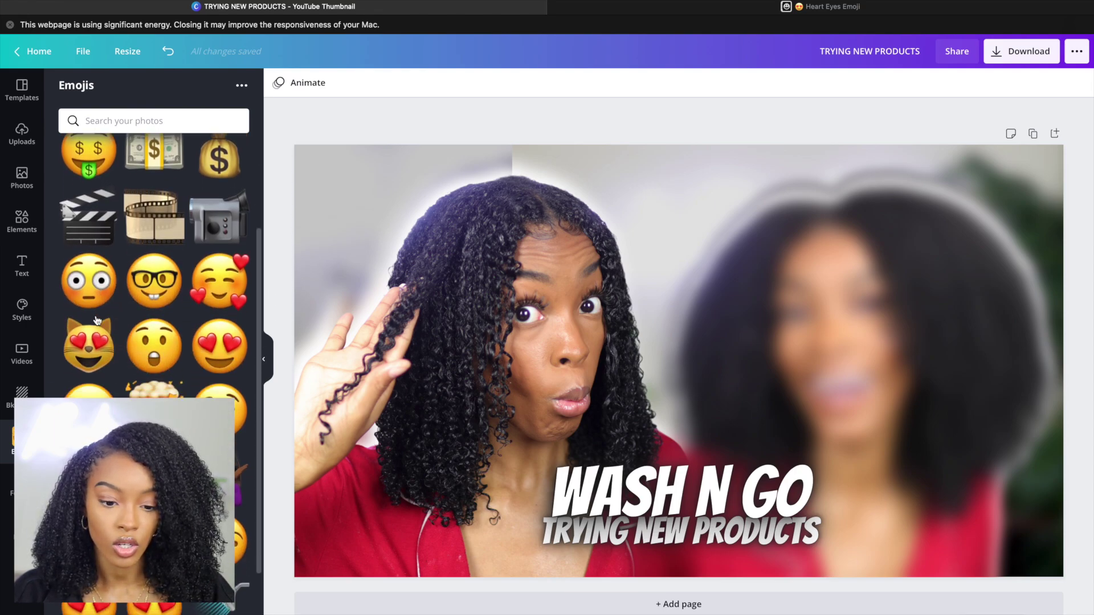
pyautogui.click(98, 479)
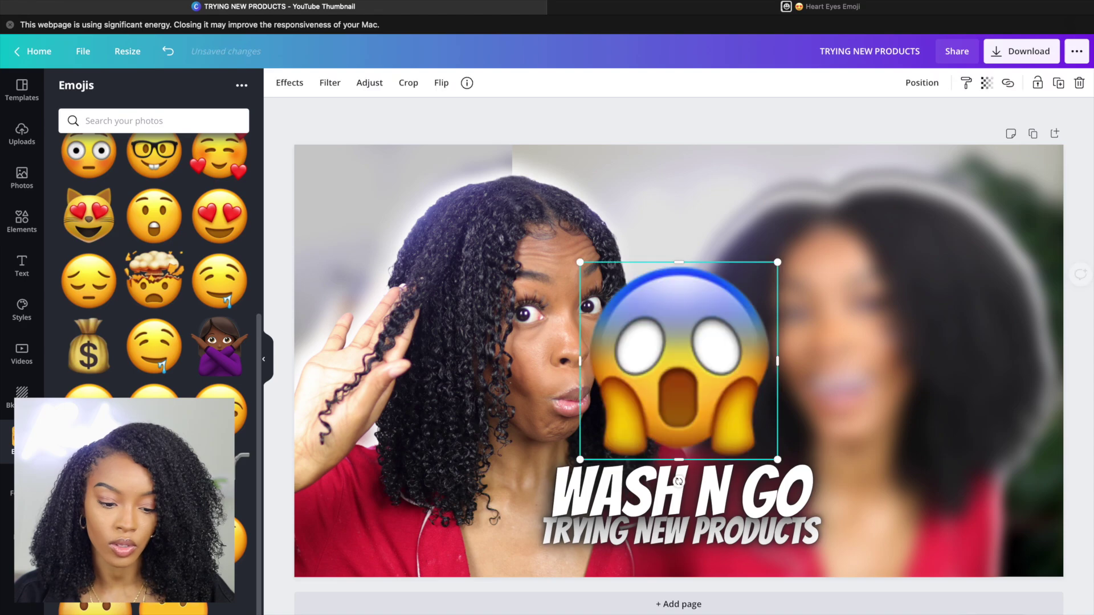
pyautogui.moveTo(641, 352); pyautogui.dragTo(581, 330)
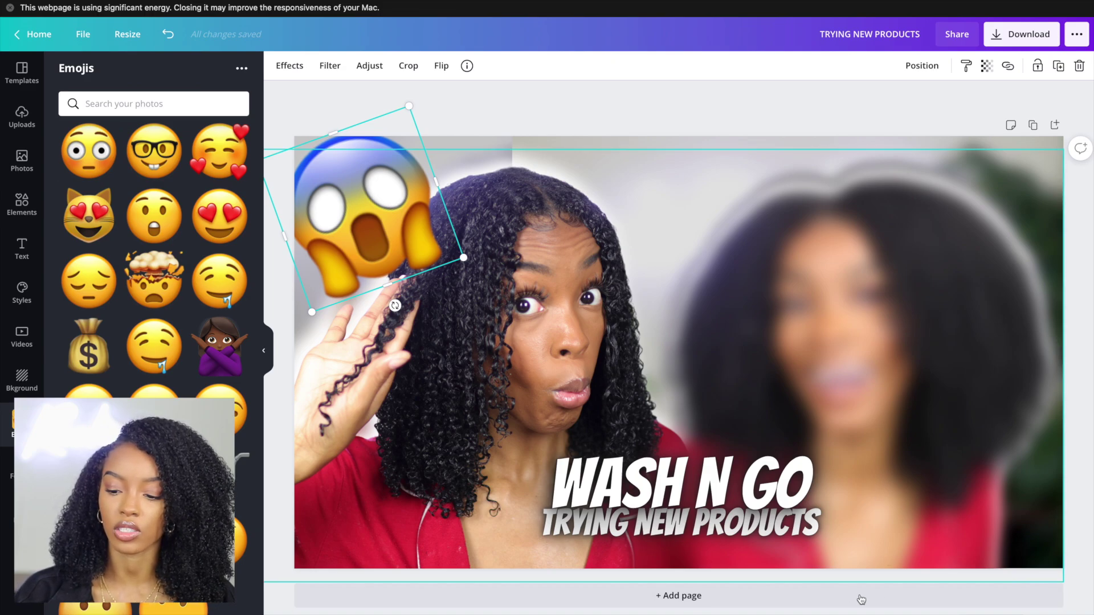
# Layer the screaming-face emoji behind the sharp hair cutout but in front of the background.
pyautogui.click(932, 68)
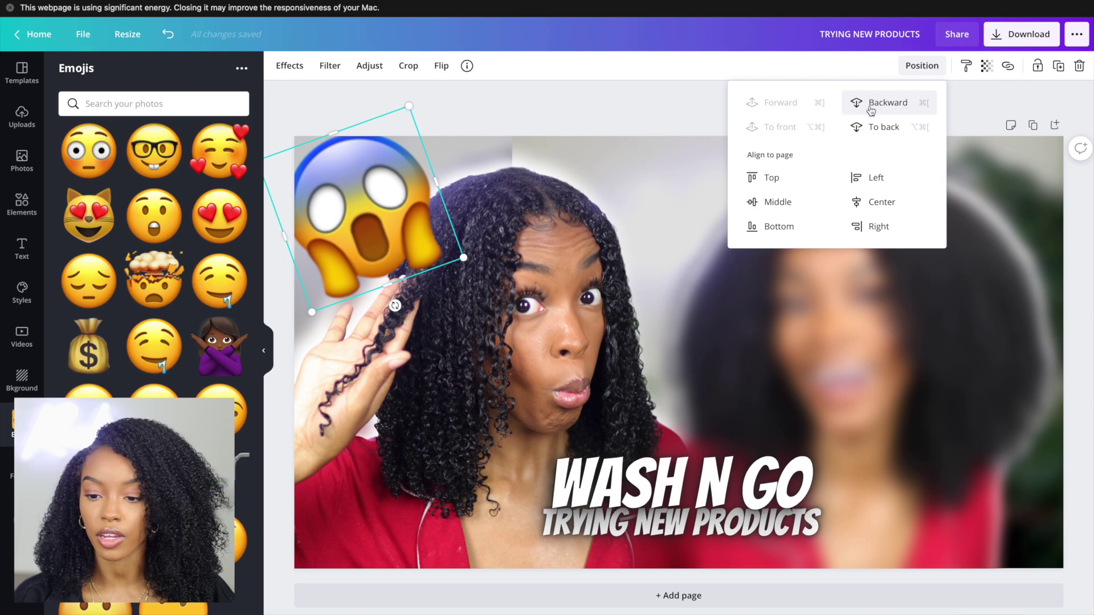
pyautogui.click(876, 108)
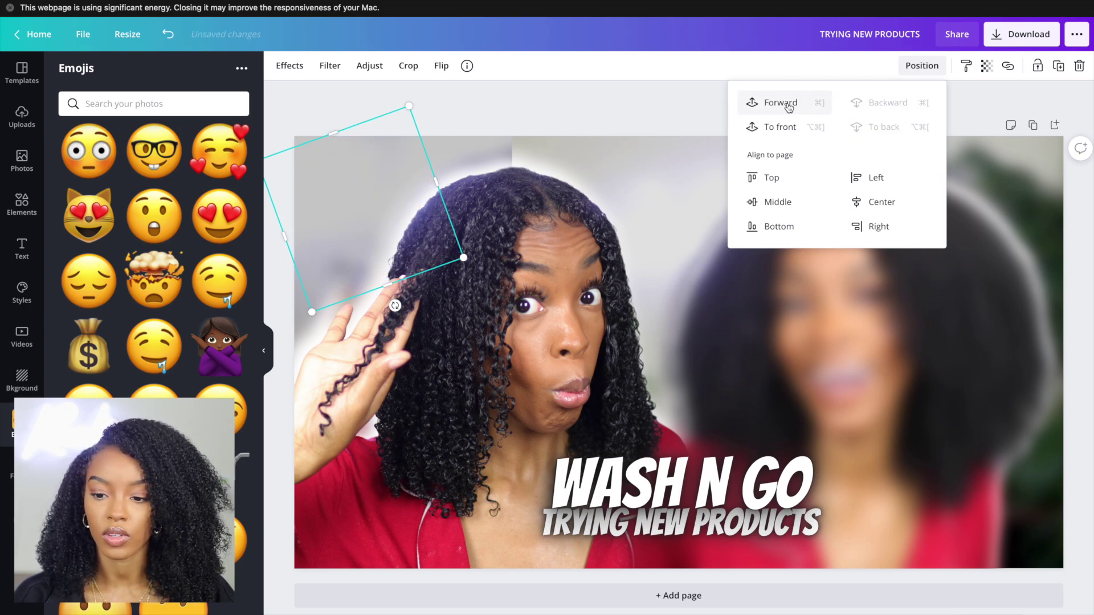
pyautogui.click(788, 108)
pyautogui.click(788, 108)
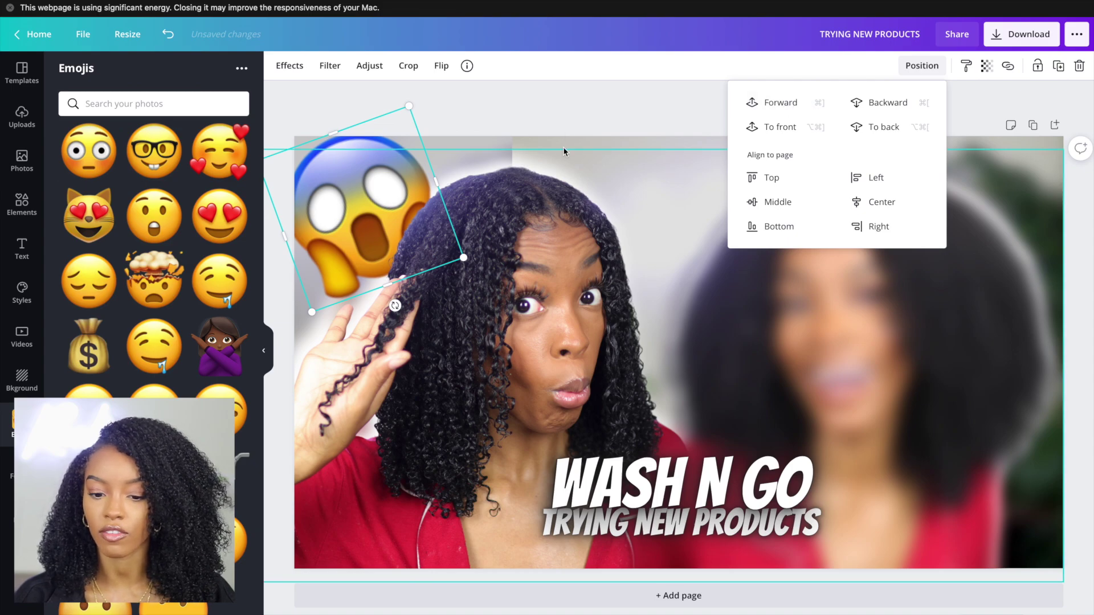
pyautogui.click(577, 106)
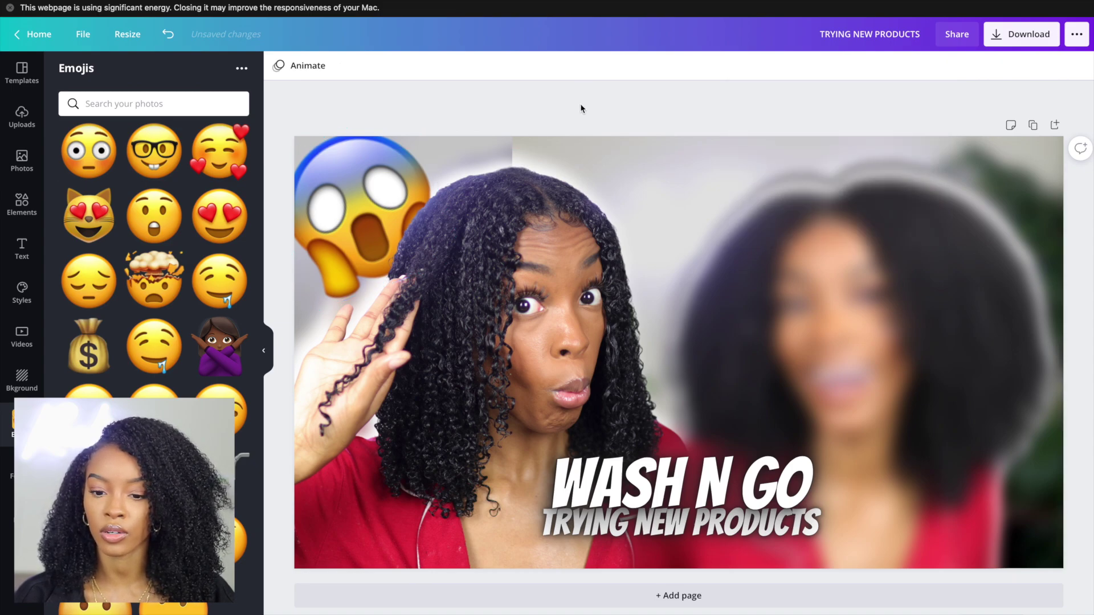
# Nudge the screaming-face emoji slightly upward in the thumbnail's upper left corner.
pyautogui.click(363, 181)
pyautogui.hotkey('ctrl', 'z')
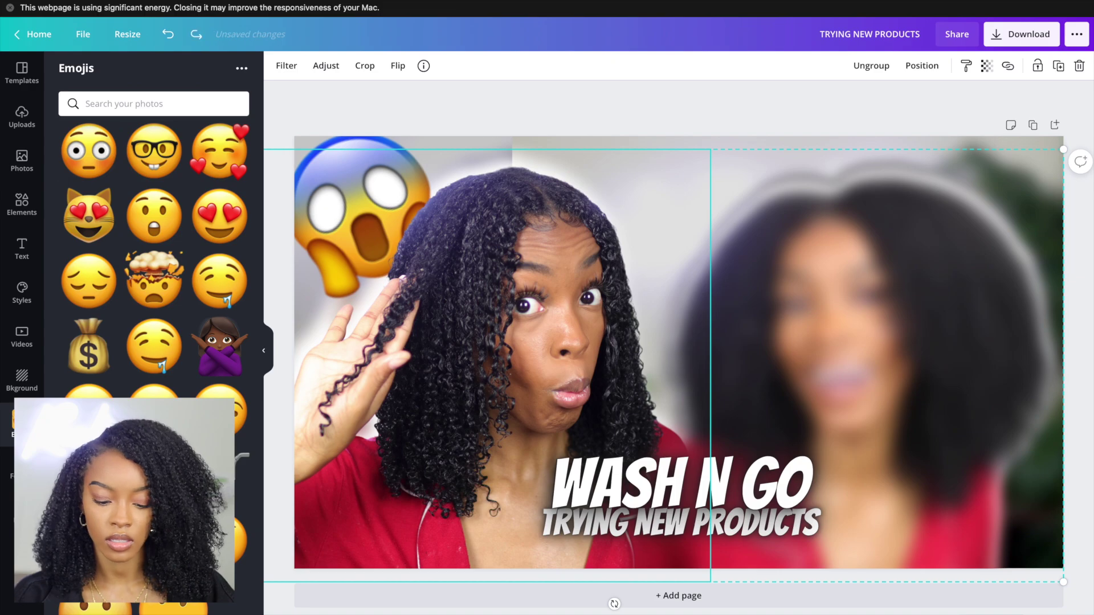
pyautogui.click(343, 132)
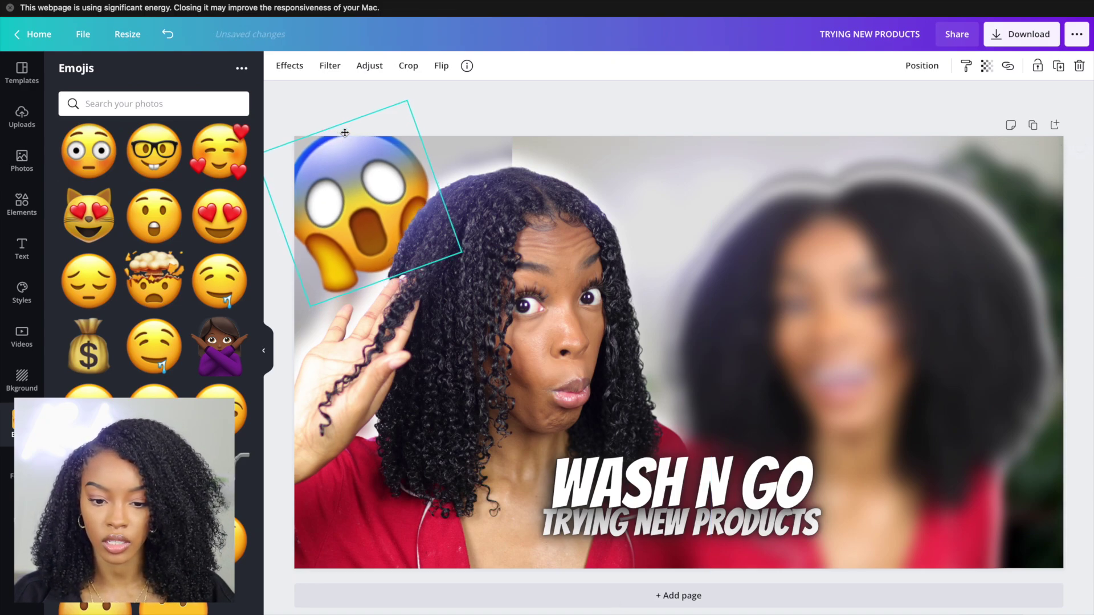
# Add a "?" text in the shadowed Bangers title style and narrow its text box around the character.
pyautogui.write('t?')
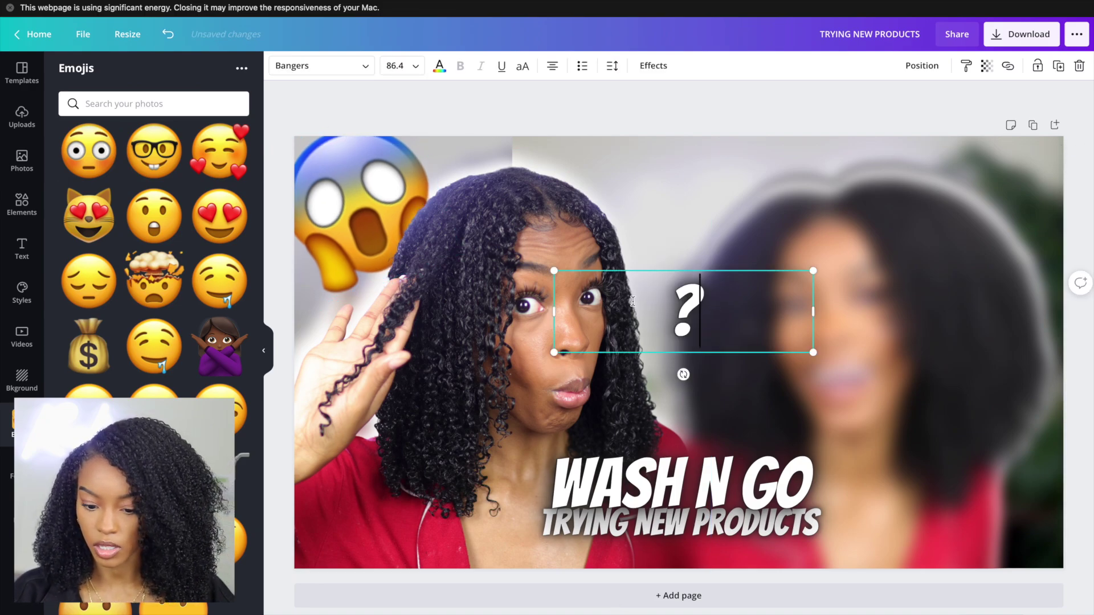
pyautogui.press('cmd+a')
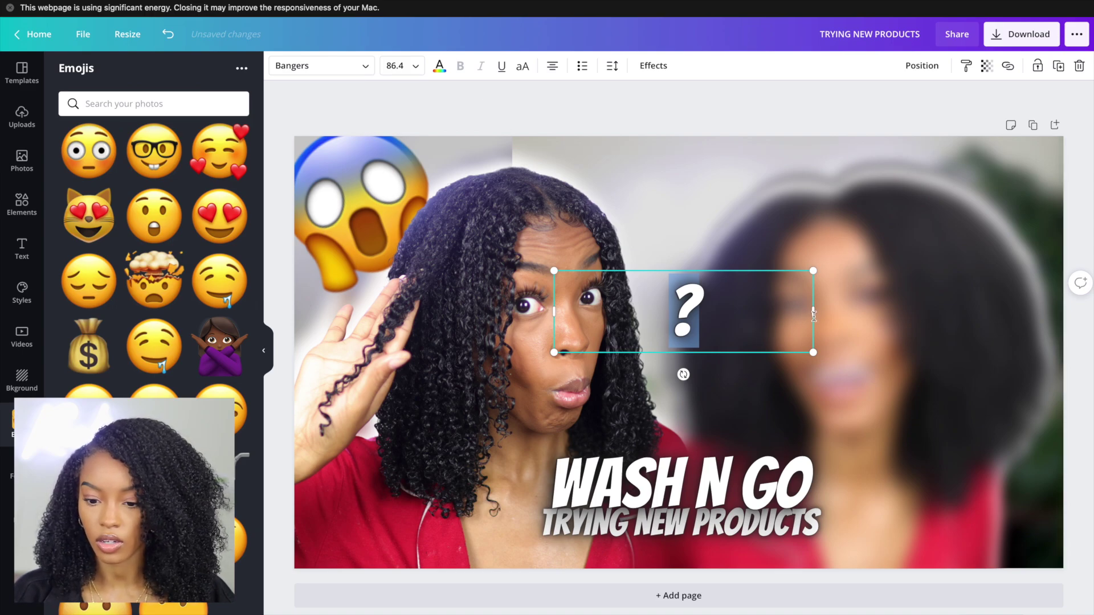
pyautogui.moveTo(813, 312); pyautogui.dragTo(601, 316)
# Enlarge the question mark to font size 317 and move it over the blurred face.
pyautogui.moveTo(603, 270); pyautogui.dragTo(824, 138)
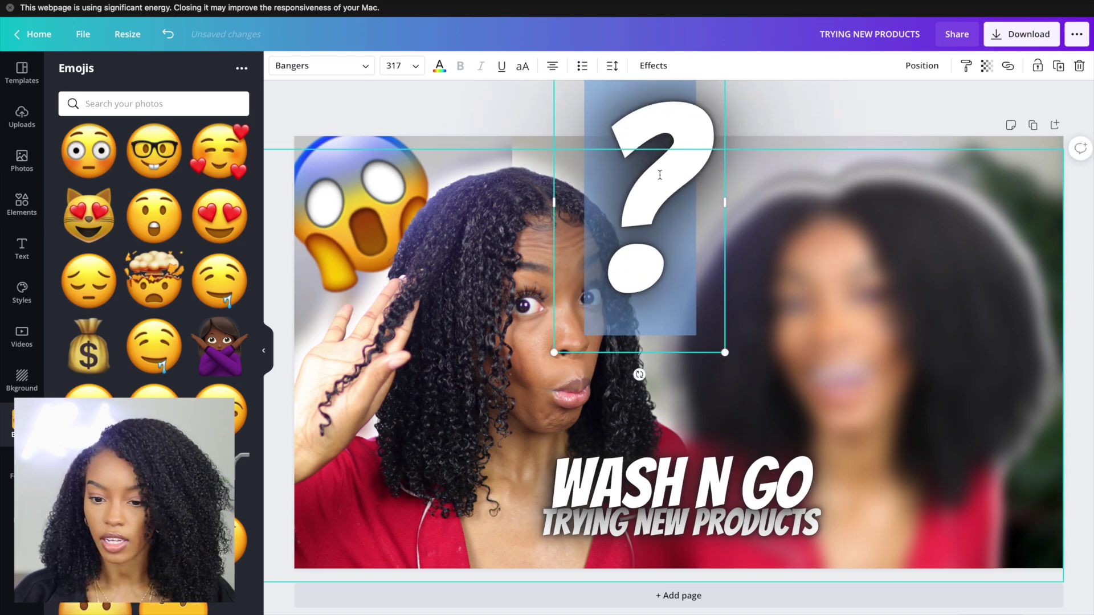
pyautogui.click(704, 307)
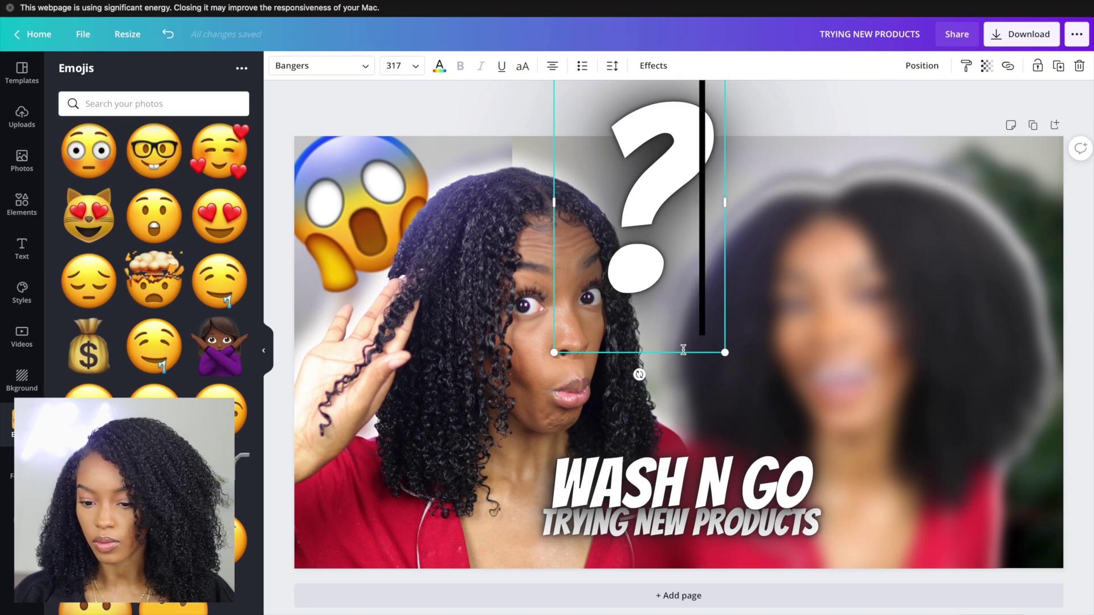
pyautogui.moveTo(685, 357); pyautogui.dragTo(883, 510)
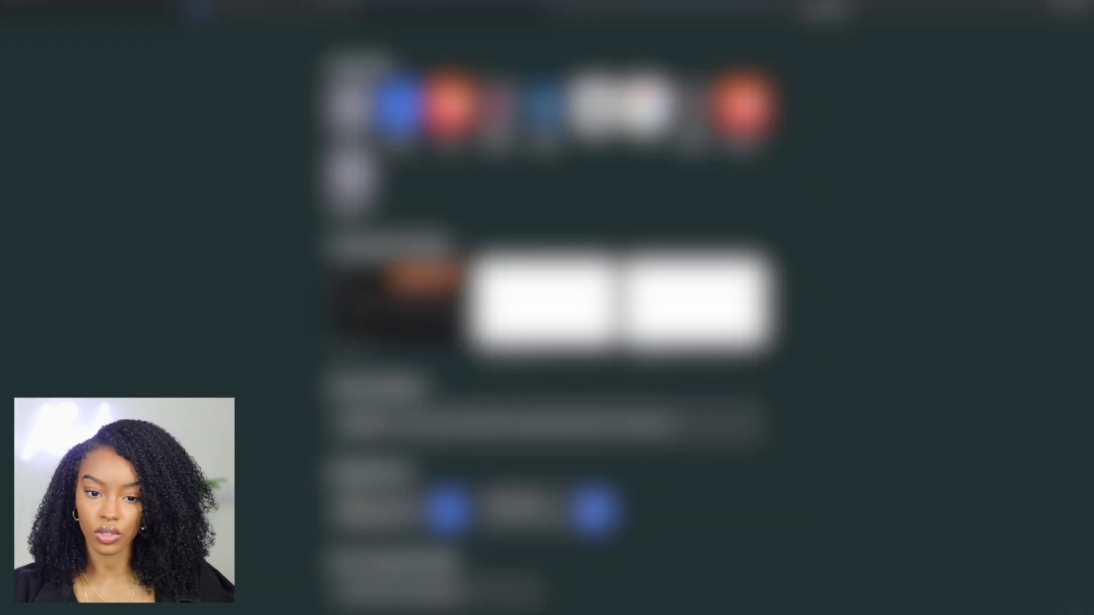
# Search Google in the browser for "mizani perfect curl oil gel" and show the image results.
pyautogui.write('you')
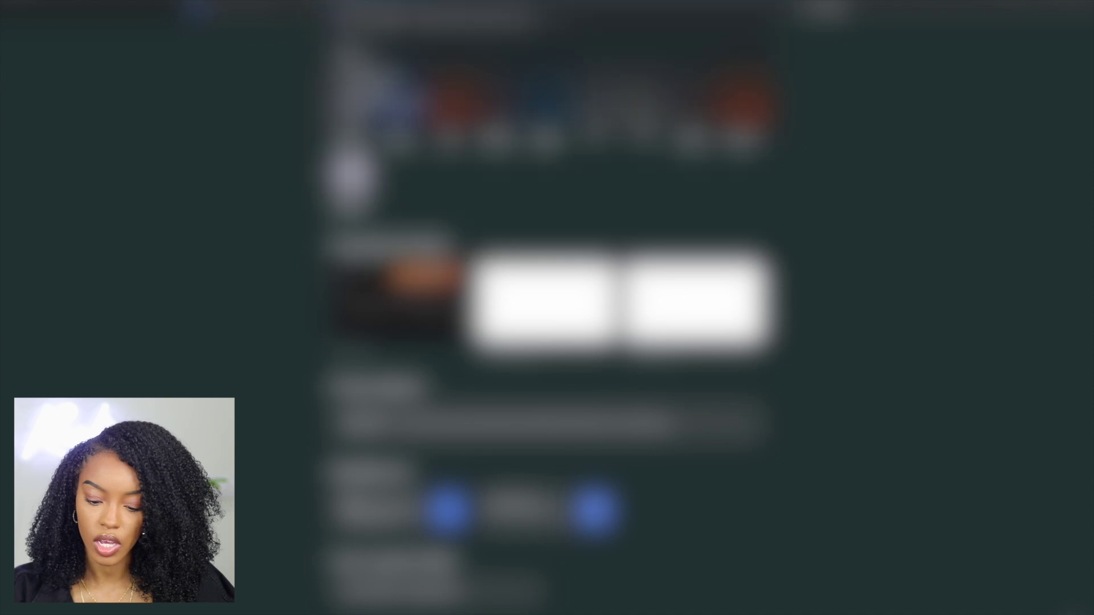
pyautogui.write('tube')
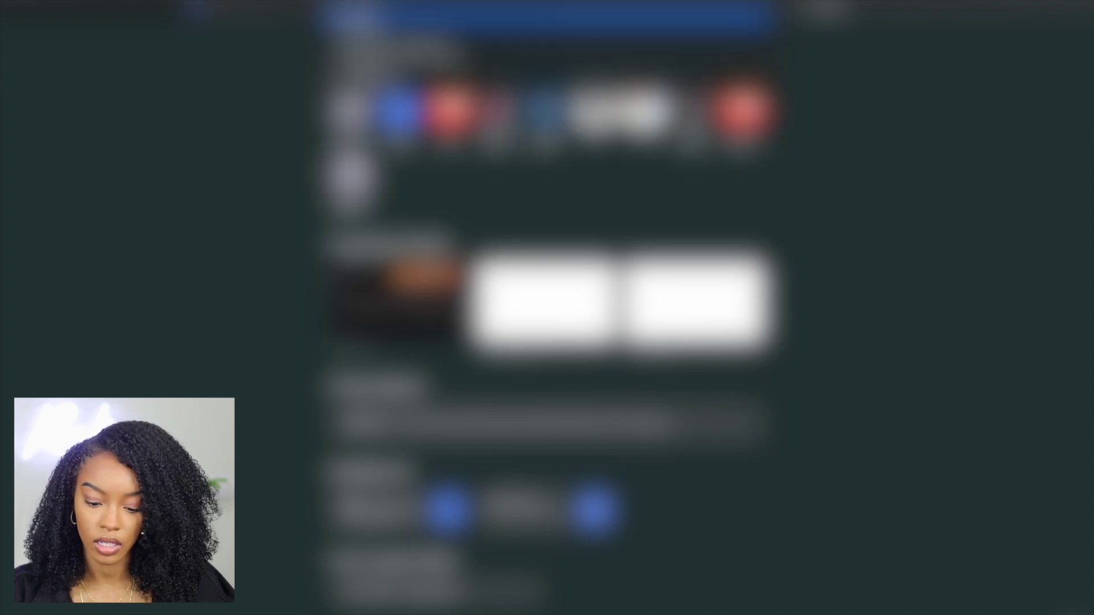
pyautogui.press('Return')
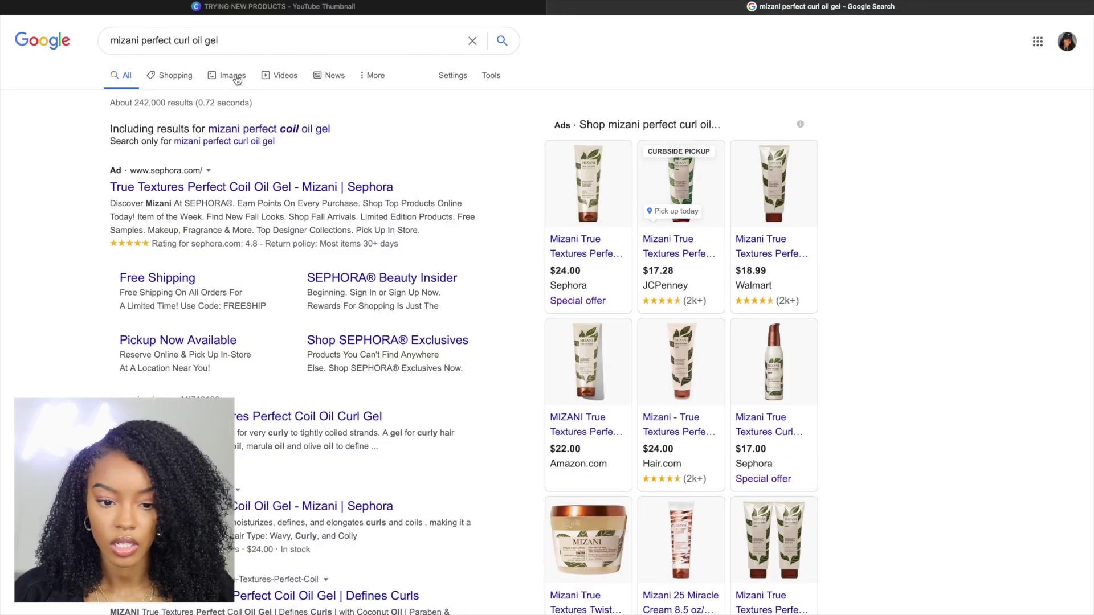
pyautogui.click(231, 76)
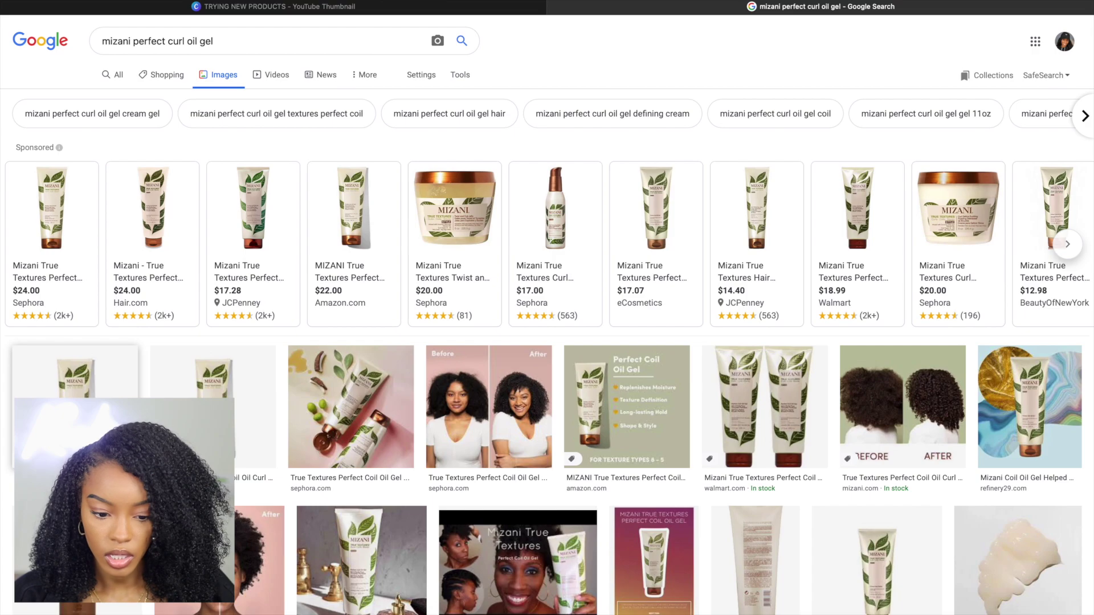
# Copy the MIZANI Perfect Coil Oil Gel image from the Beauty Brands search result and paste it into the Canva thumbnail.
pyautogui.scroll(-1, 873, 531)
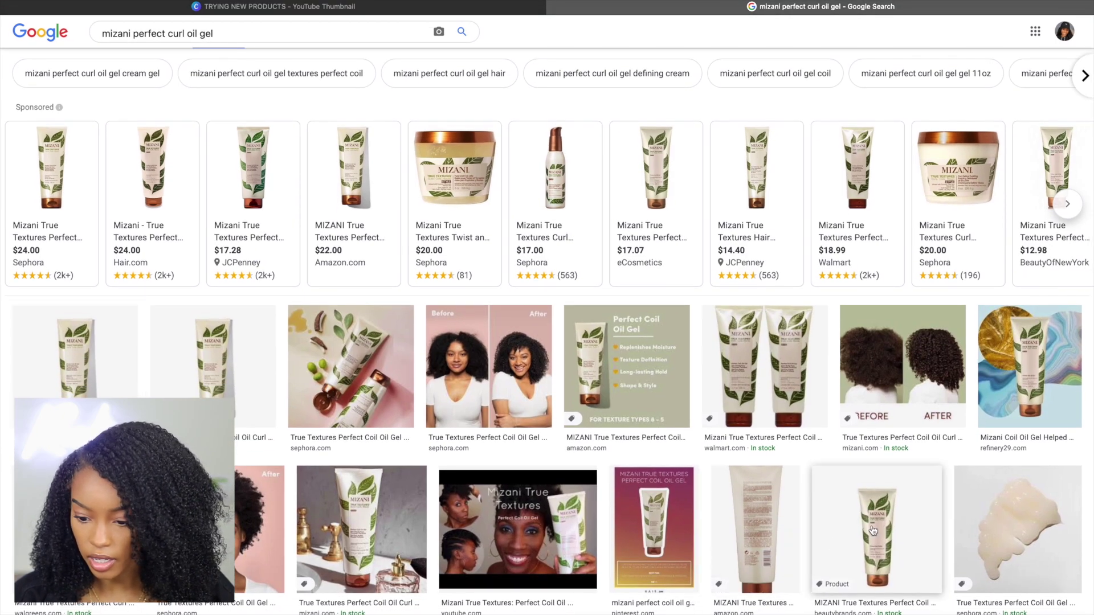
pyautogui.click(873, 531)
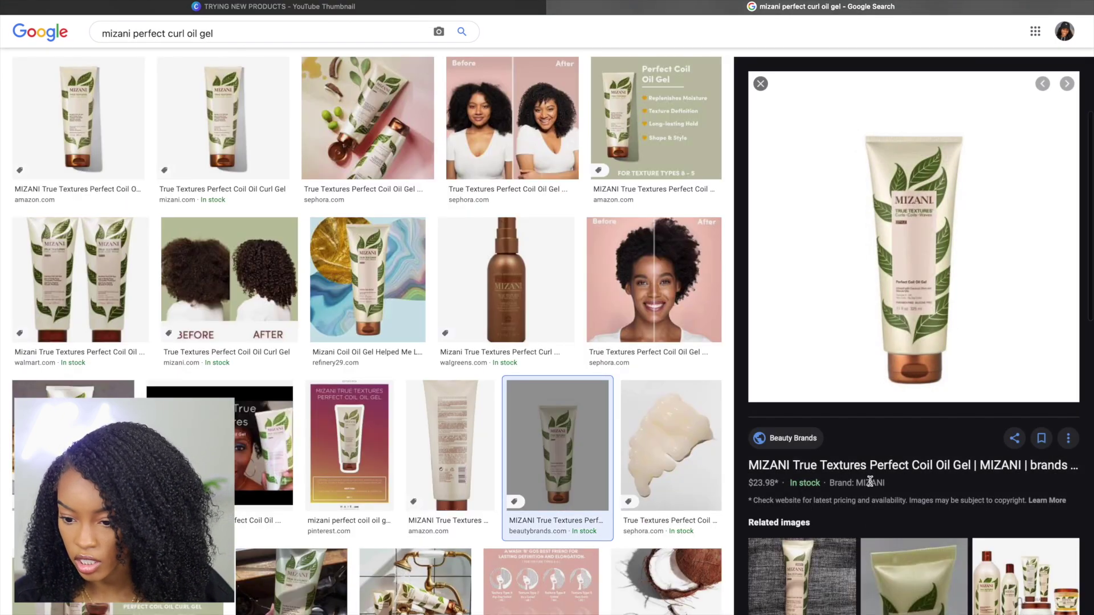
pyautogui.rightClick(851, 275)
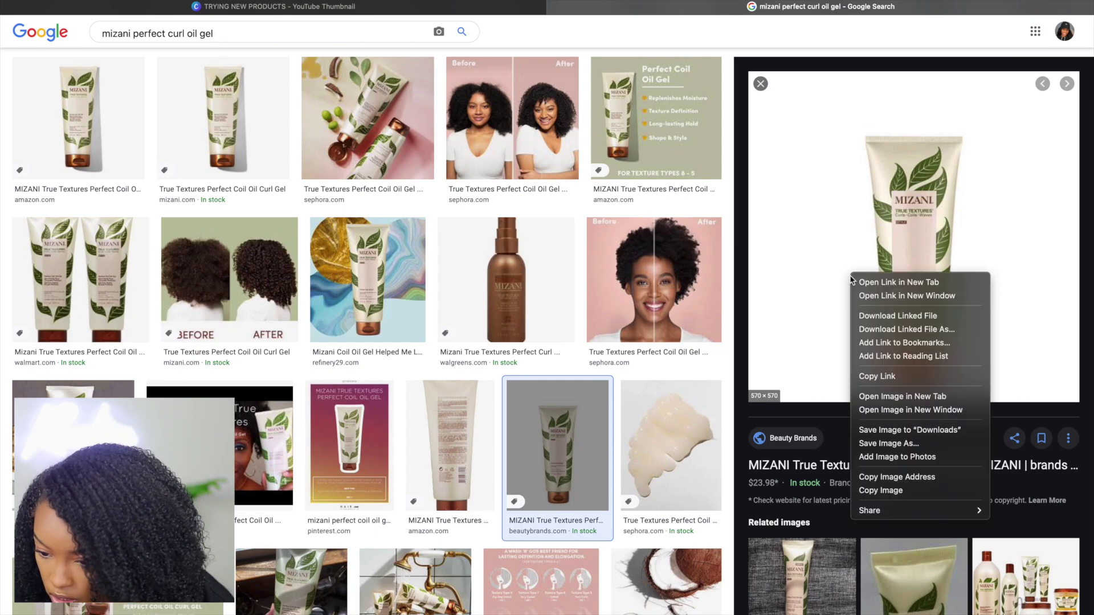
pyautogui.click(900, 489)
pyautogui.click(463, 20)
pyautogui.press('super+v')
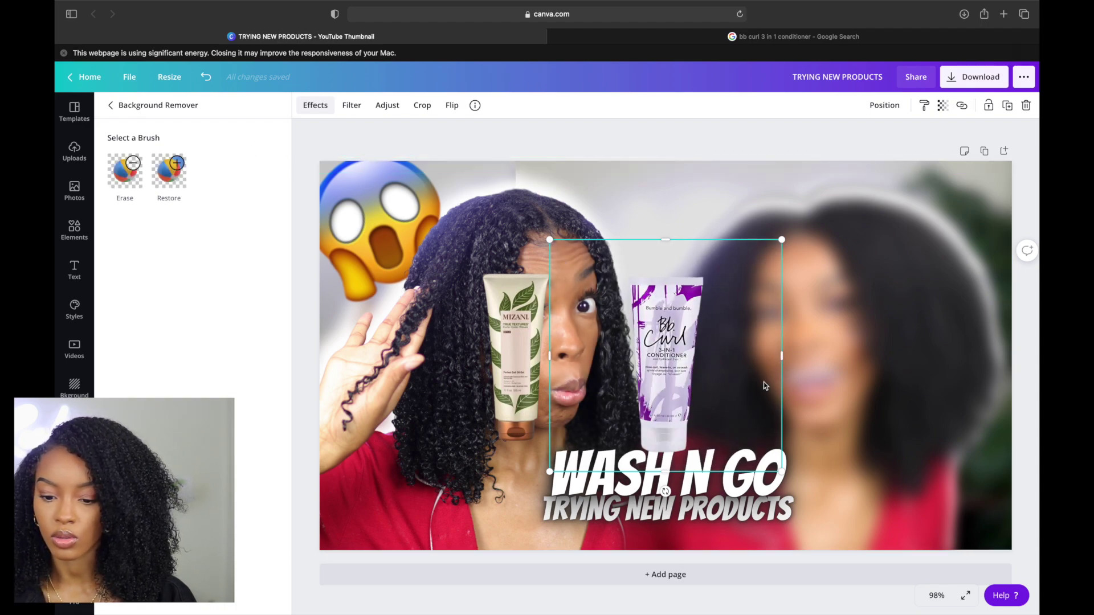
# Crop the empty margins of the purple Bb. Curl conditioner image from both sides and above, close to the tube.
pyautogui.moveTo(781, 358); pyautogui.dragTo(727, 356)
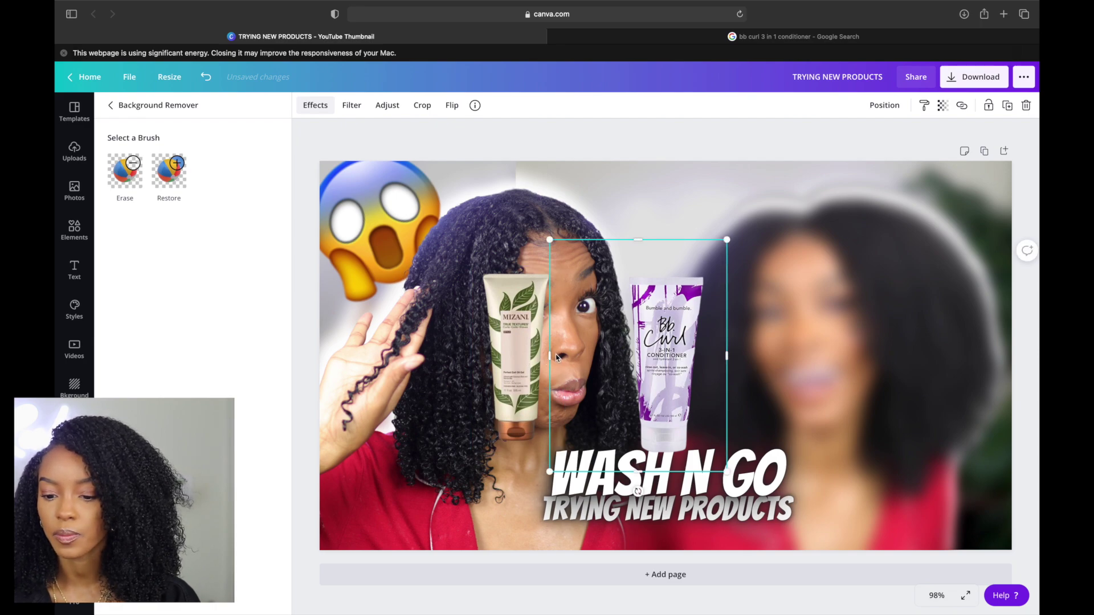
pyautogui.moveTo(552, 359); pyautogui.dragTo(604, 364)
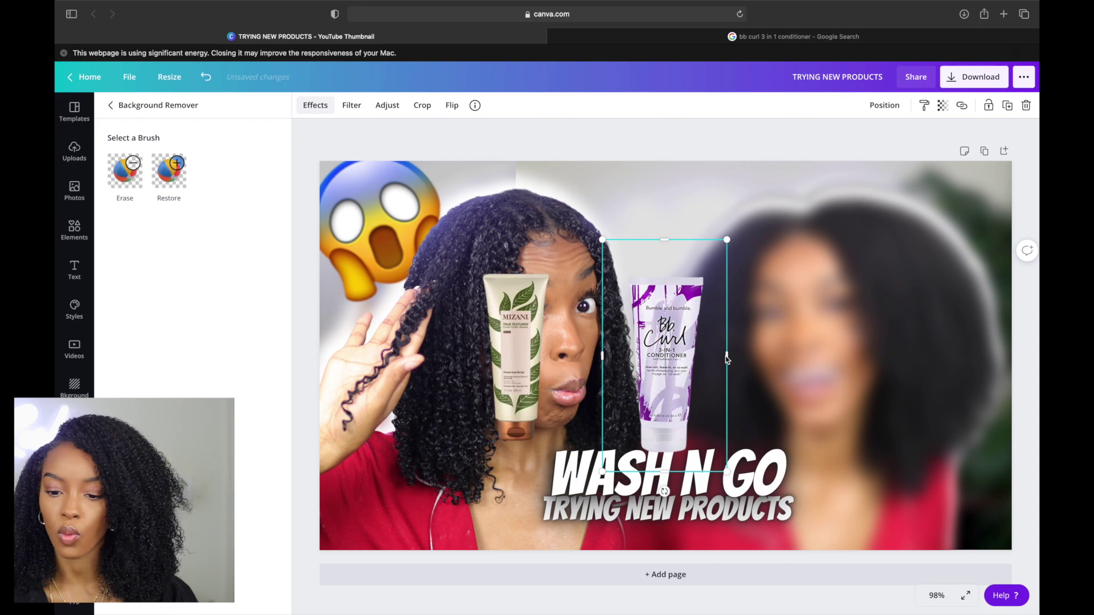
pyautogui.moveTo(726, 357); pyautogui.dragTo(715, 356)
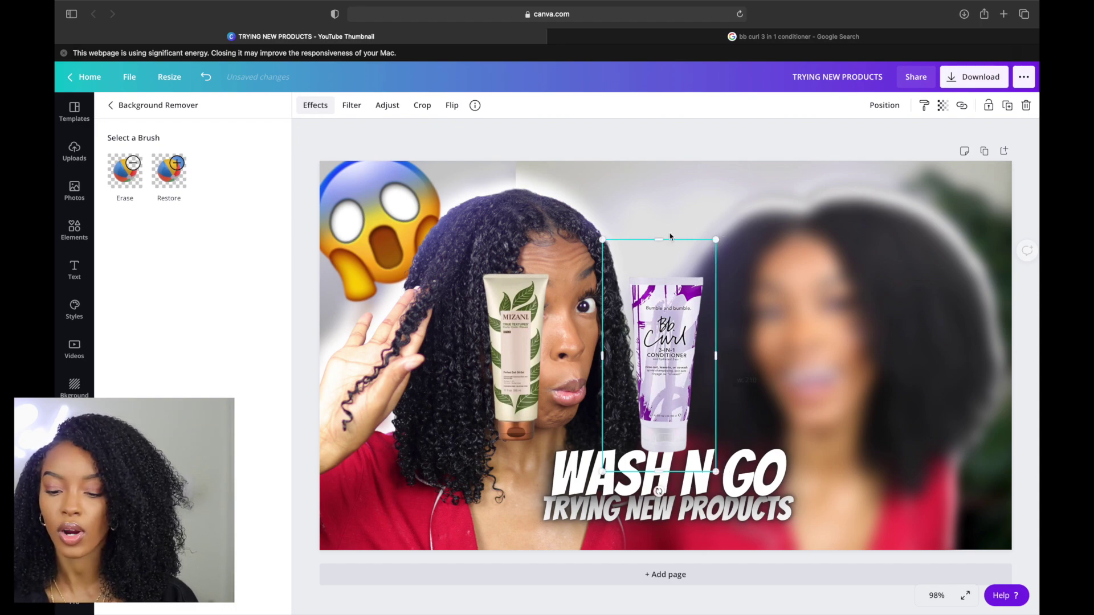
pyautogui.moveTo(660, 246); pyautogui.dragTo(660, 272)
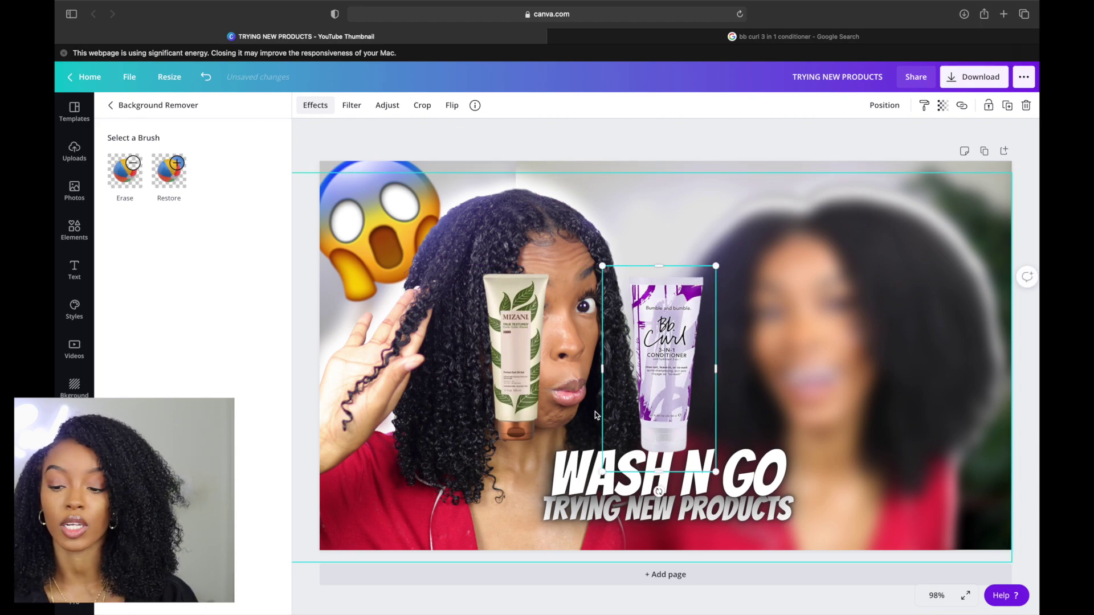
pyautogui.moveTo(607, 368); pyautogui.dragTo(614, 367)
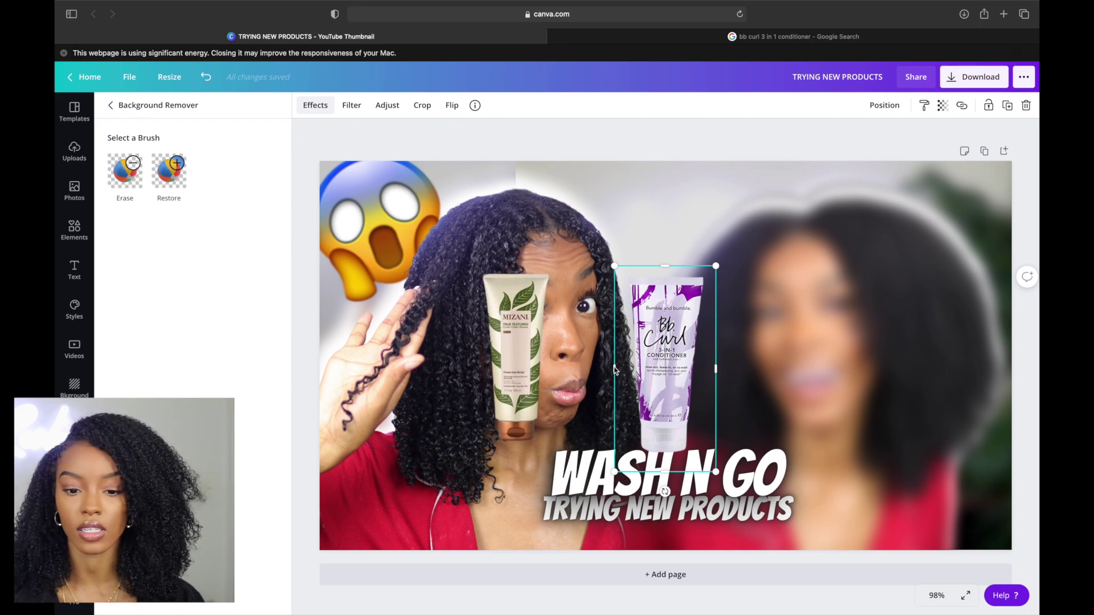
# Remove the blur from the smiling portrait and deselect it.
pyautogui.click(868, 351)
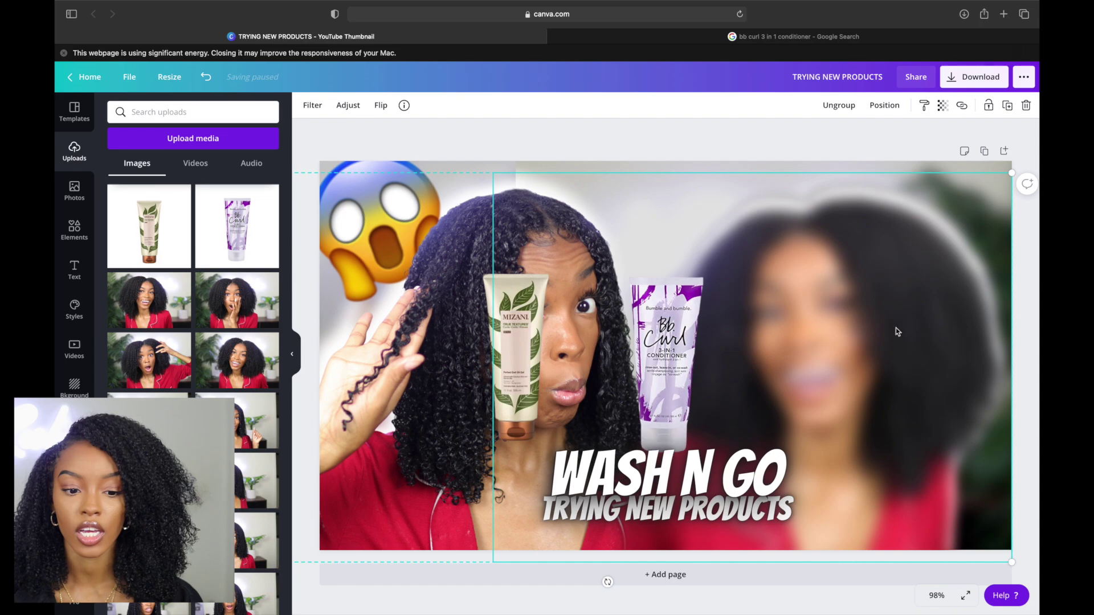
pyautogui.click(348, 105)
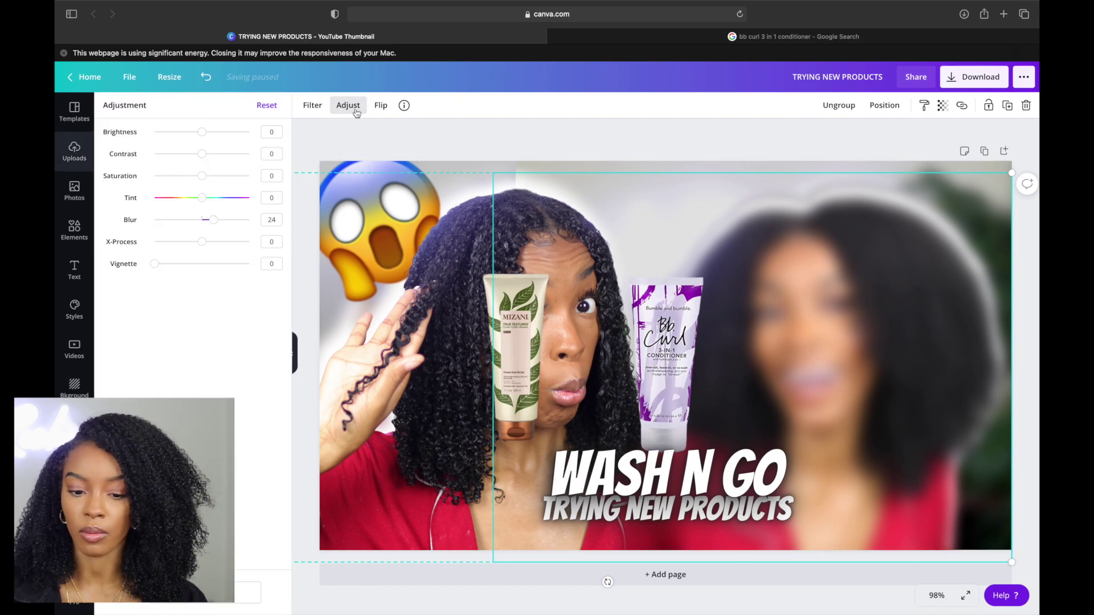
pyautogui.click(271, 220)
pyautogui.press('Return')
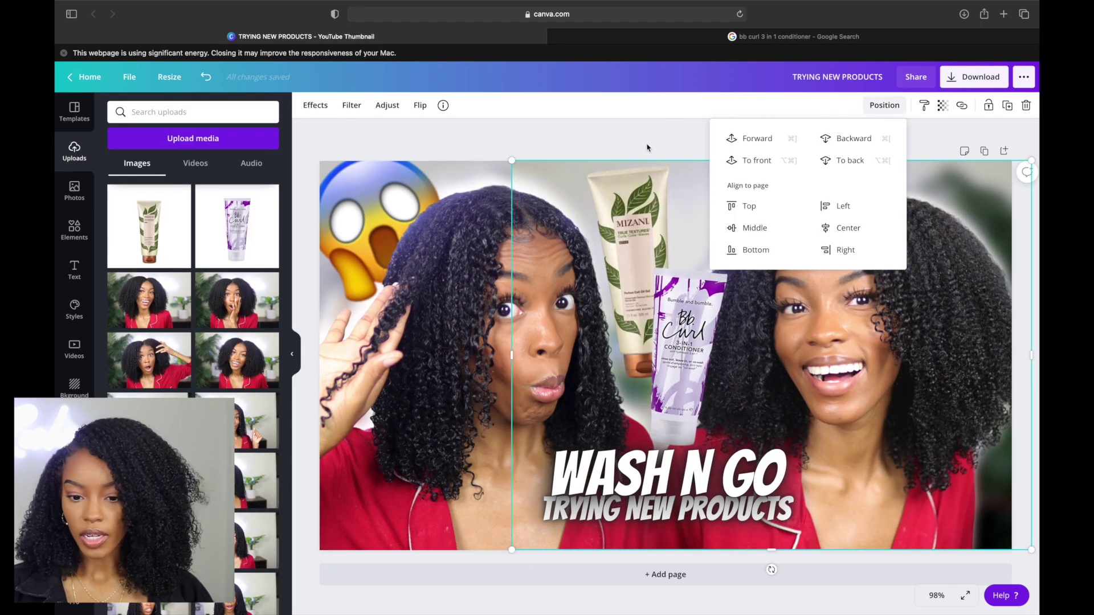
pyautogui.click(649, 139)
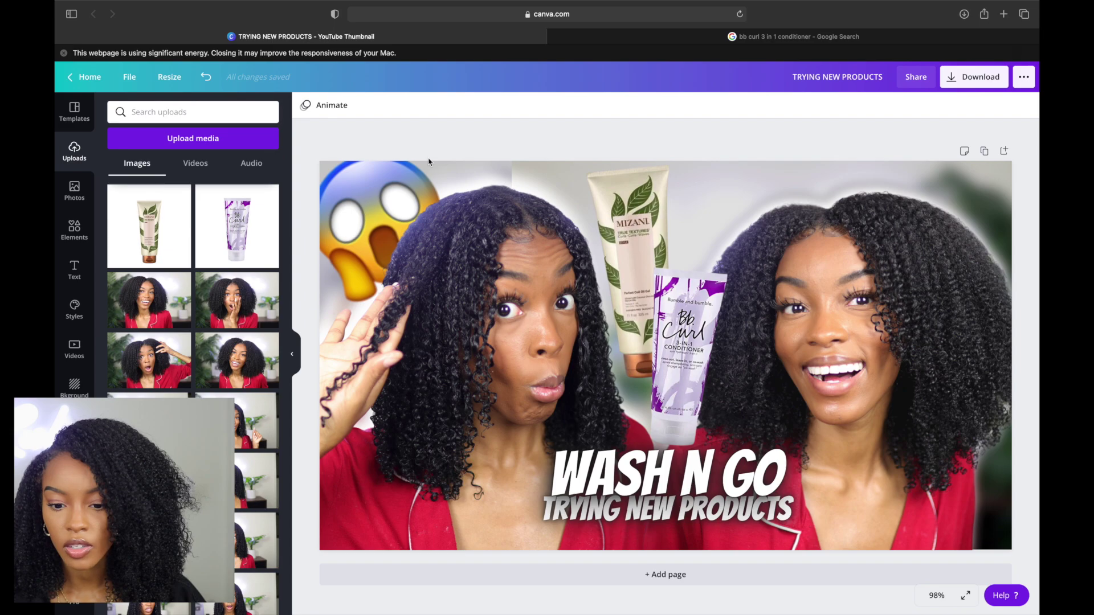
# Shrink the screaming-face emoji slightly and shift it closer to the thumbnail's upper left corner.
pyautogui.click(376, 172)
pyautogui.click(384, 140)
pyautogui.click(375, 169)
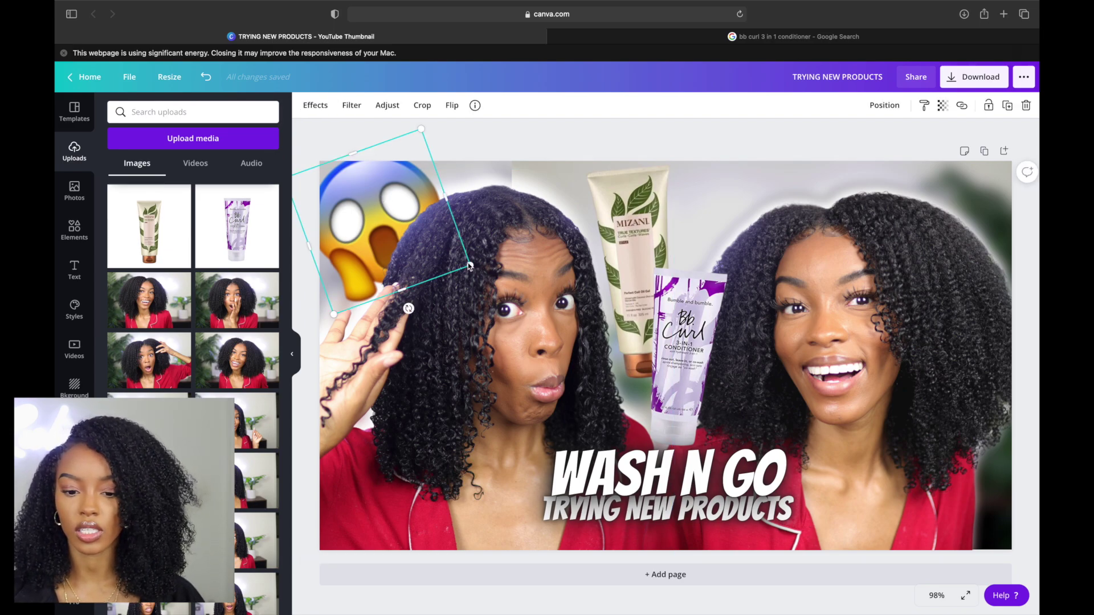
pyautogui.moveTo(458, 259); pyautogui.dragTo(453, 253)
pyautogui.click(371, 200)
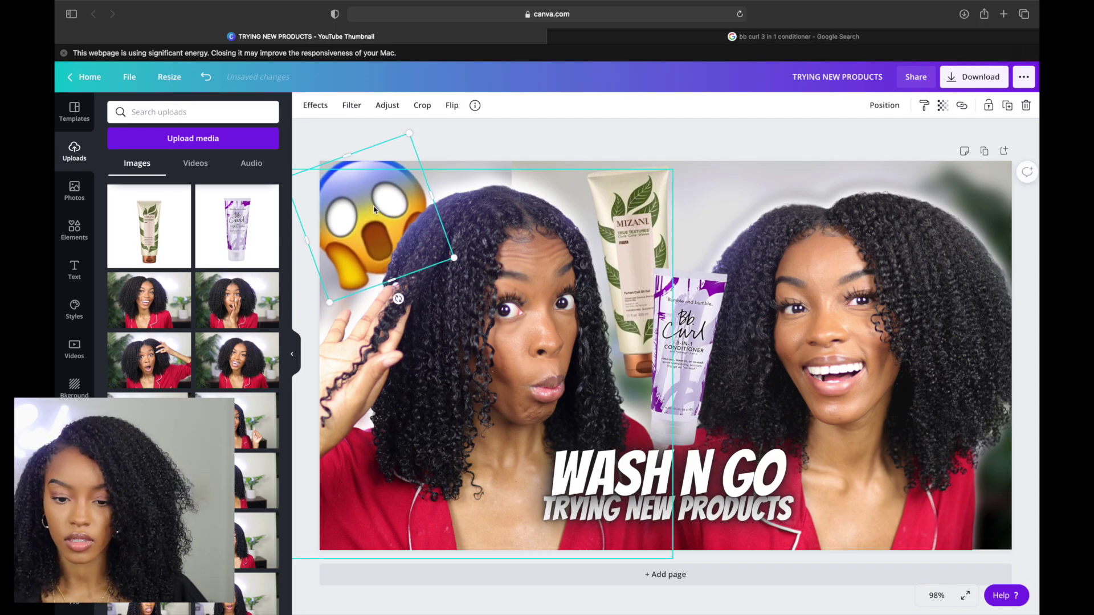
pyautogui.moveTo(371, 201); pyautogui.dragTo(369, 199)
pyautogui.press('super+z')
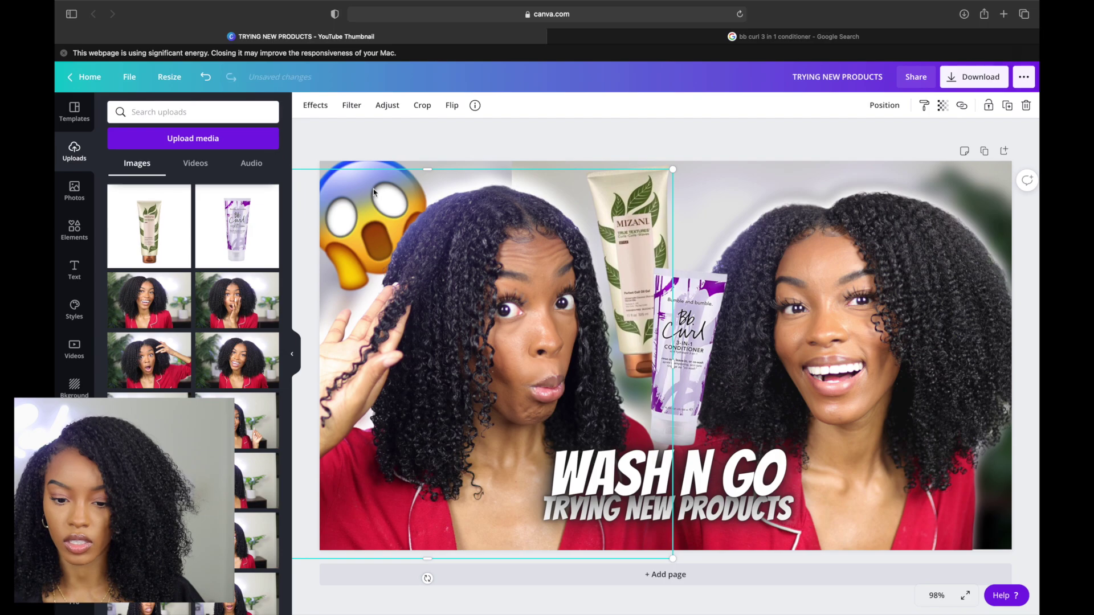
pyautogui.click(370, 151)
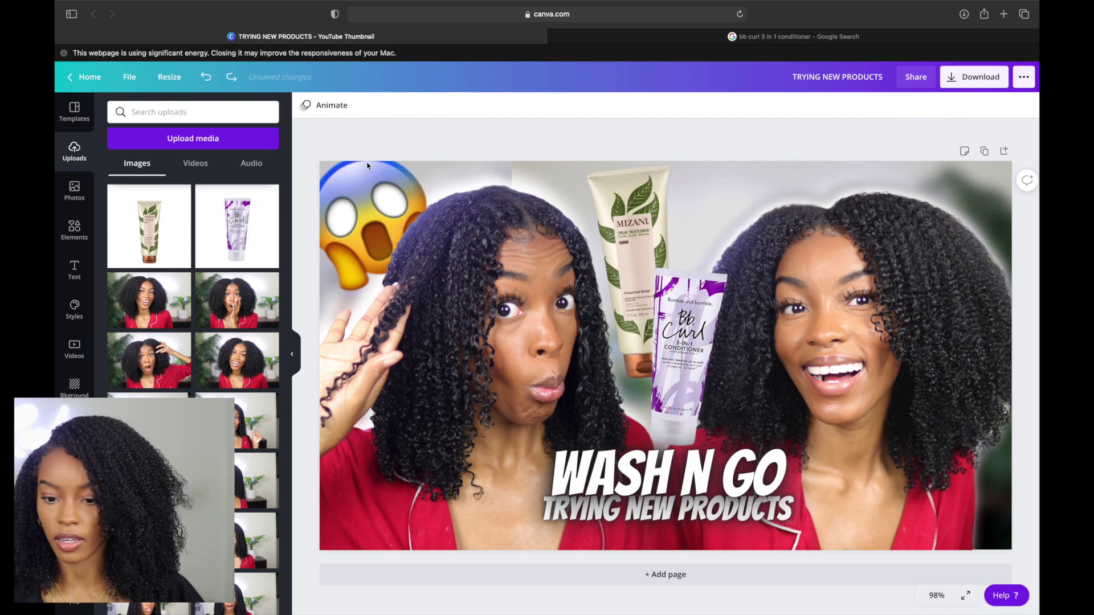
pyautogui.click(365, 164)
pyautogui.moveTo(365, 164); pyautogui.dragTo(363, 161)
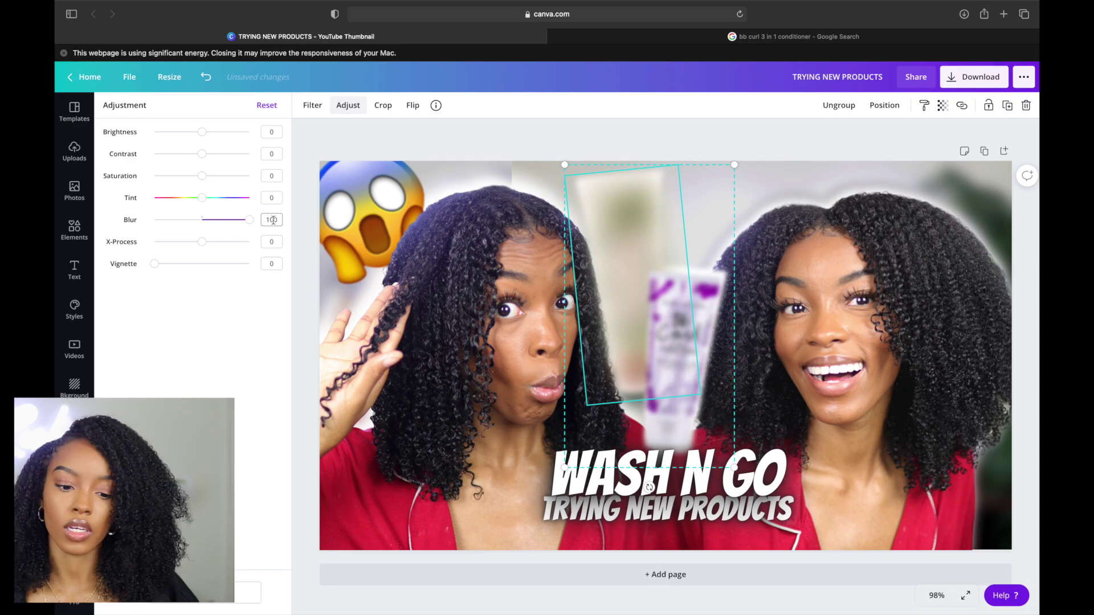
# Set the blur of the grouped product images to 29.
pyautogui.doubleClick(272, 220)
pyautogui.write('29')
pyautogui.press('Return')
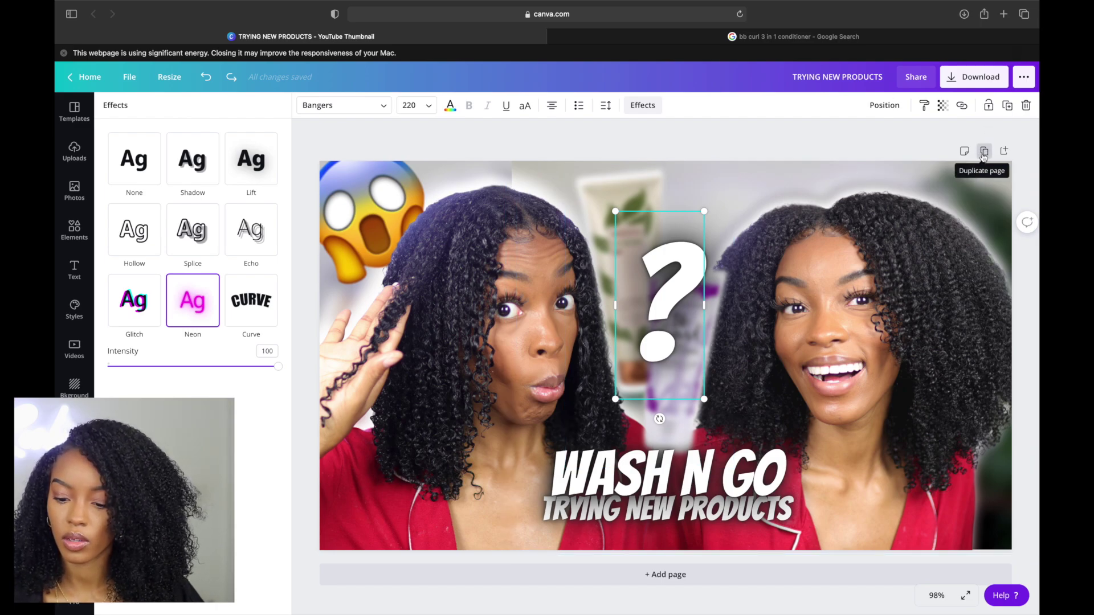
# Duplicate the thumbnail page and move the copy's question mark onto the smiling face.
pyautogui.click(984, 151)
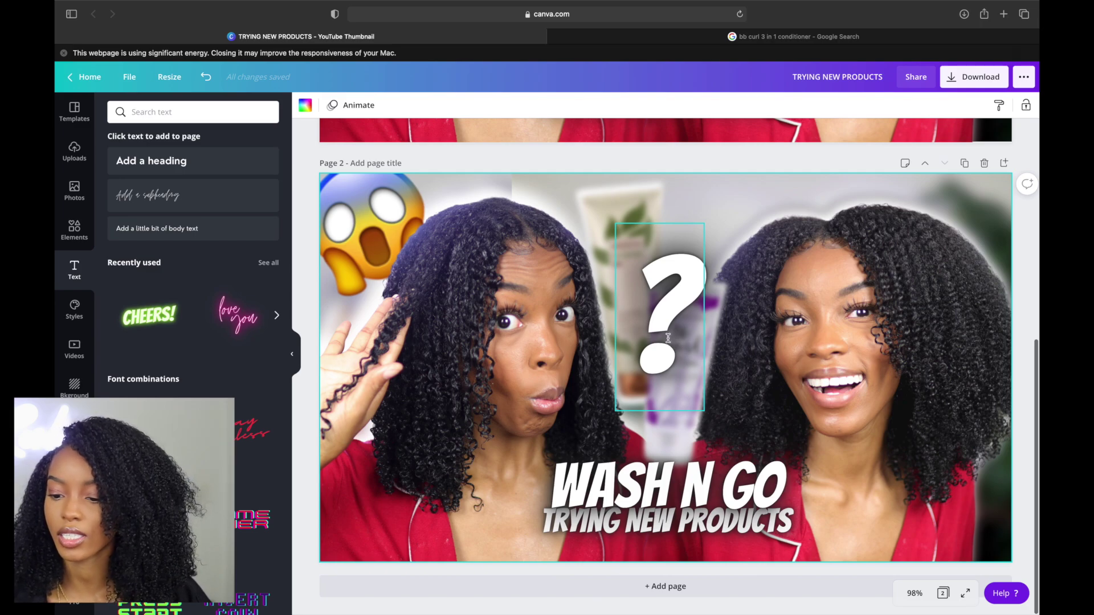
pyautogui.moveTo(667, 338); pyautogui.dragTo(840, 377)
pyautogui.scroll(5, 559, 140)
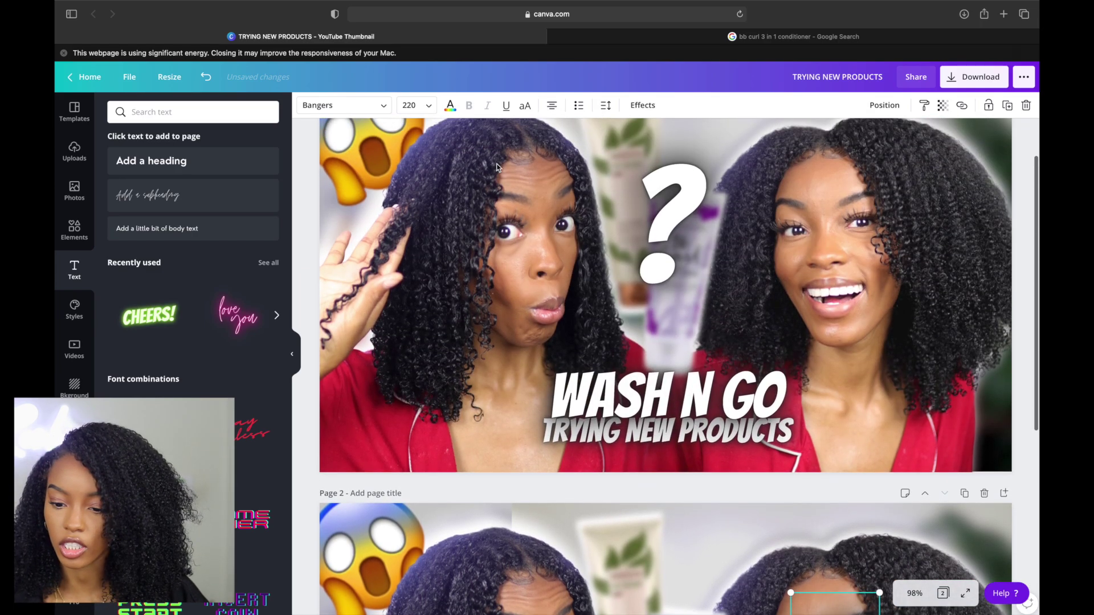
pyautogui.scroll(-5, 609, 245)
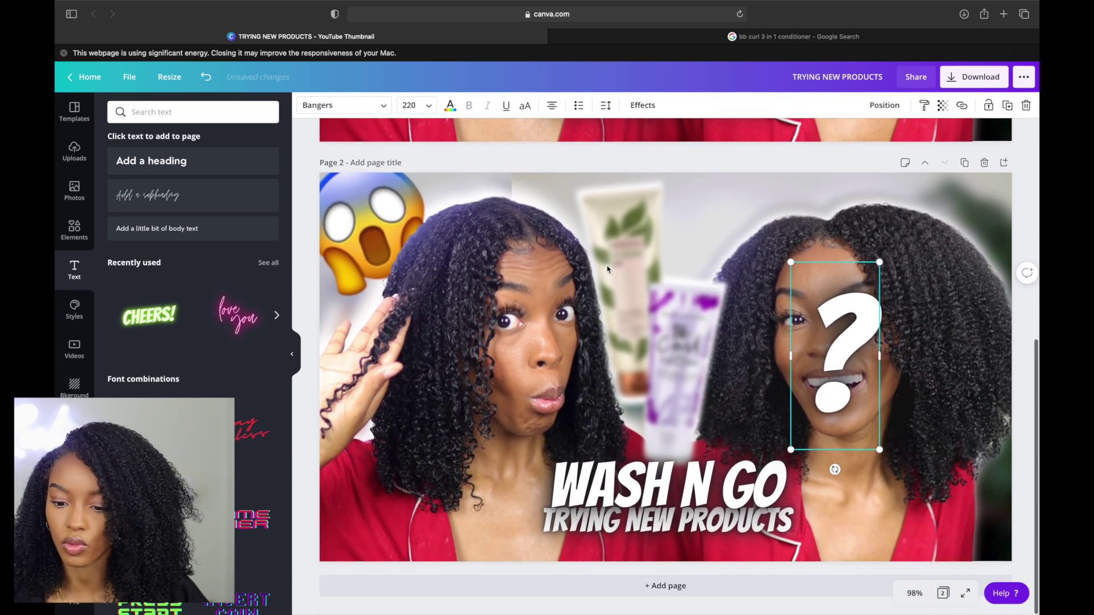
pyautogui.click(607, 269)
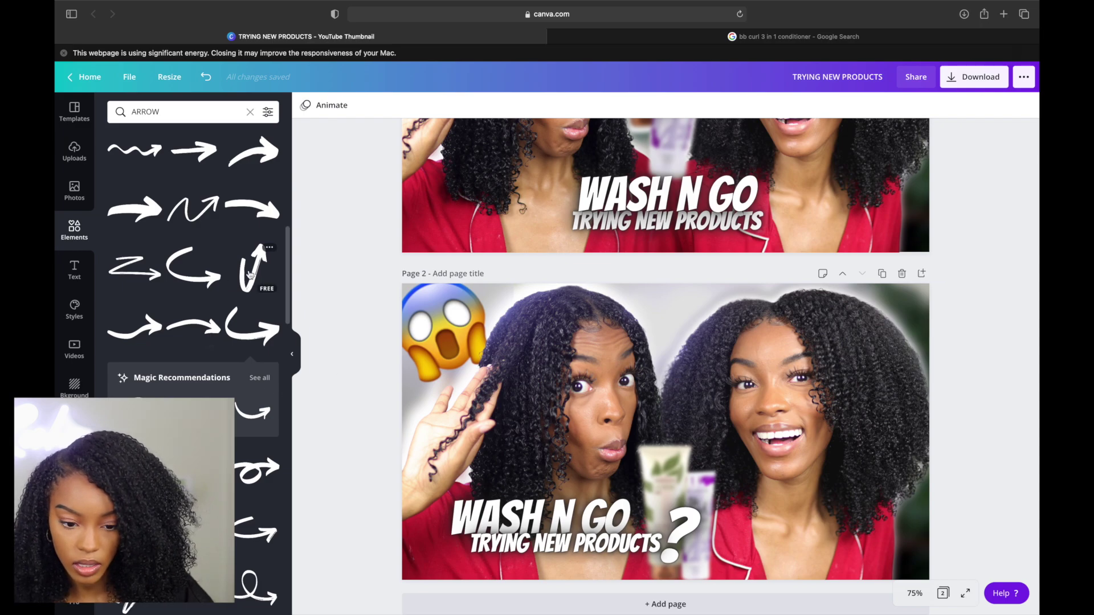
# Find an arrow among the ARROW elements for page 2 and place it below the emoji, pointing at the stretched curl.
pyautogui.scroll(-1, 203, 363)
pyautogui.scroll(-3, 203, 363)
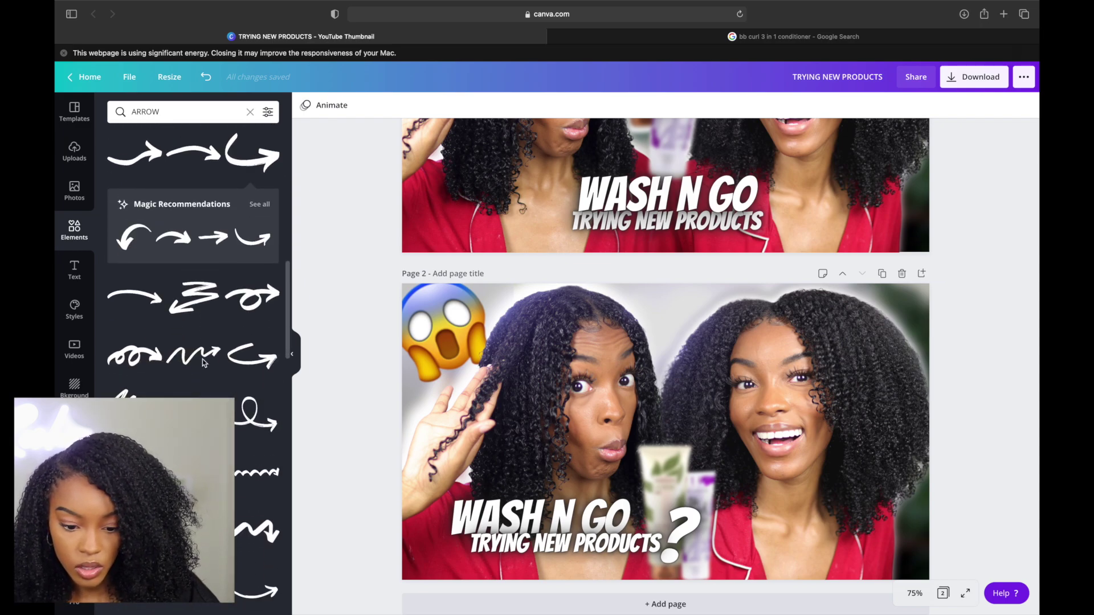
pyautogui.scroll(-5, 202, 362)
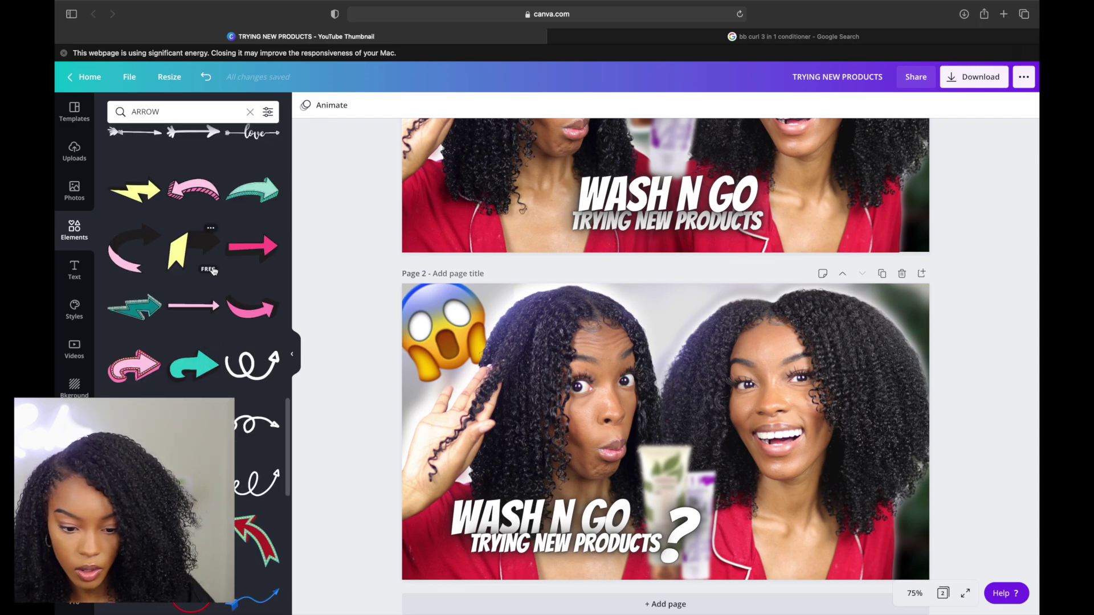
pyautogui.scroll(-10, 194, 353)
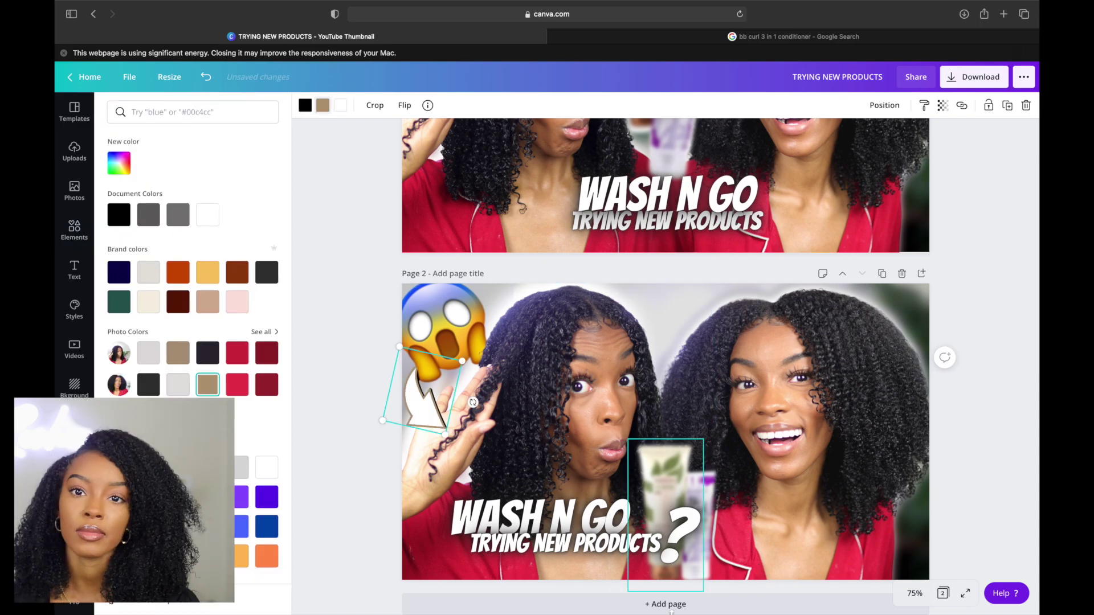
pyautogui.click(328, 510)
pyautogui.click(371, 501)
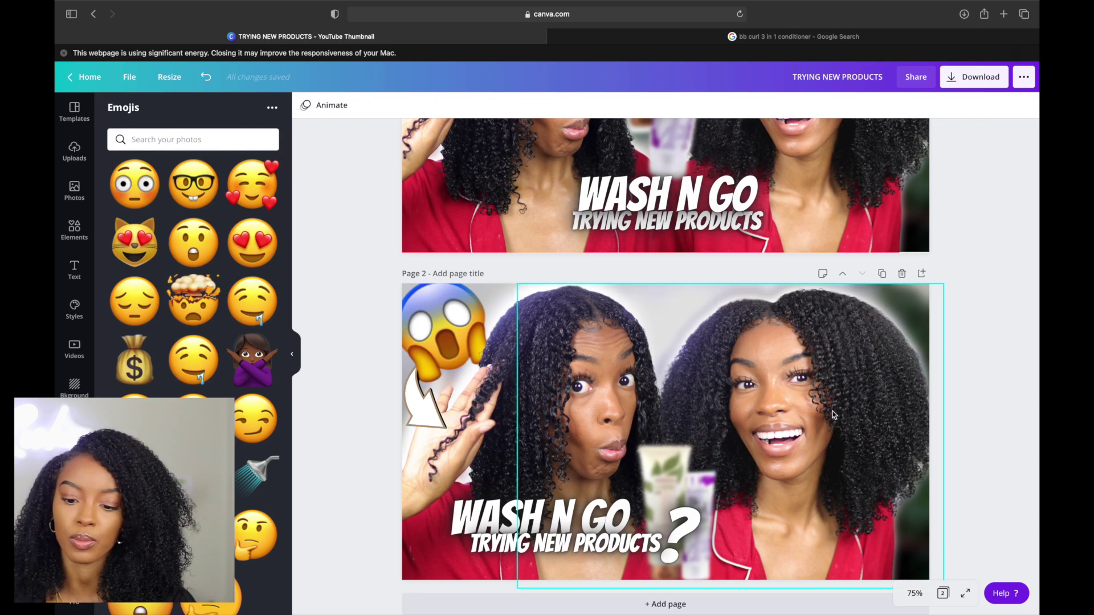
# Compare the two thumbnail versions on page 1 and page 2.
pyautogui.scroll(-1, 1000, 392)
pyautogui.scroll(1, 1000, 392)
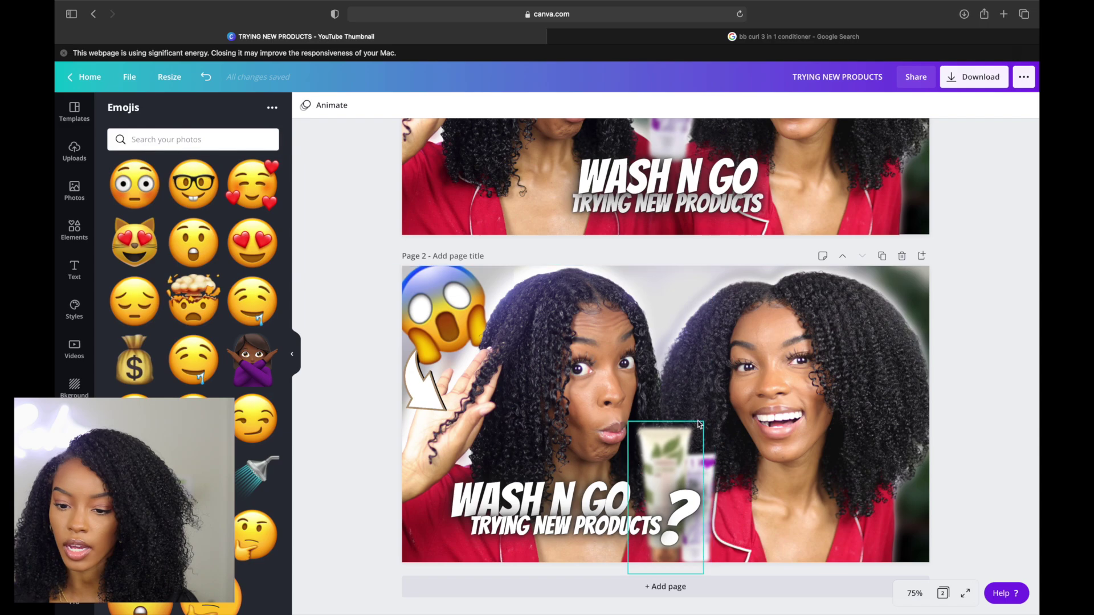
pyautogui.scroll(5, 1019, 288)
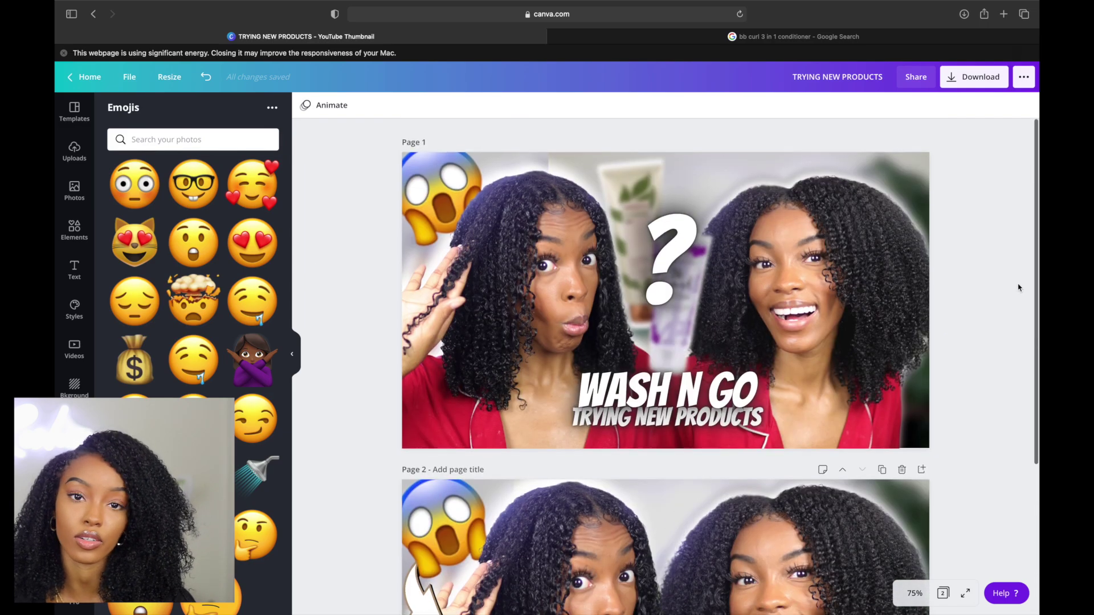
pyautogui.scroll(-5, 1019, 287)
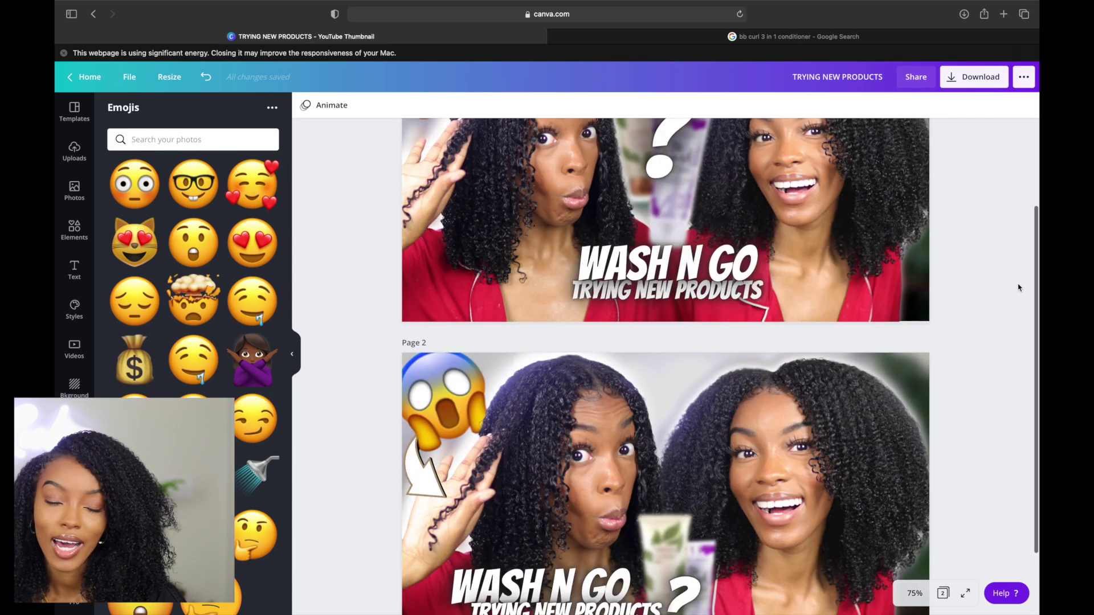
pyautogui.scroll(5, 1019, 288)
pyautogui.scroll(-5, 1019, 288)
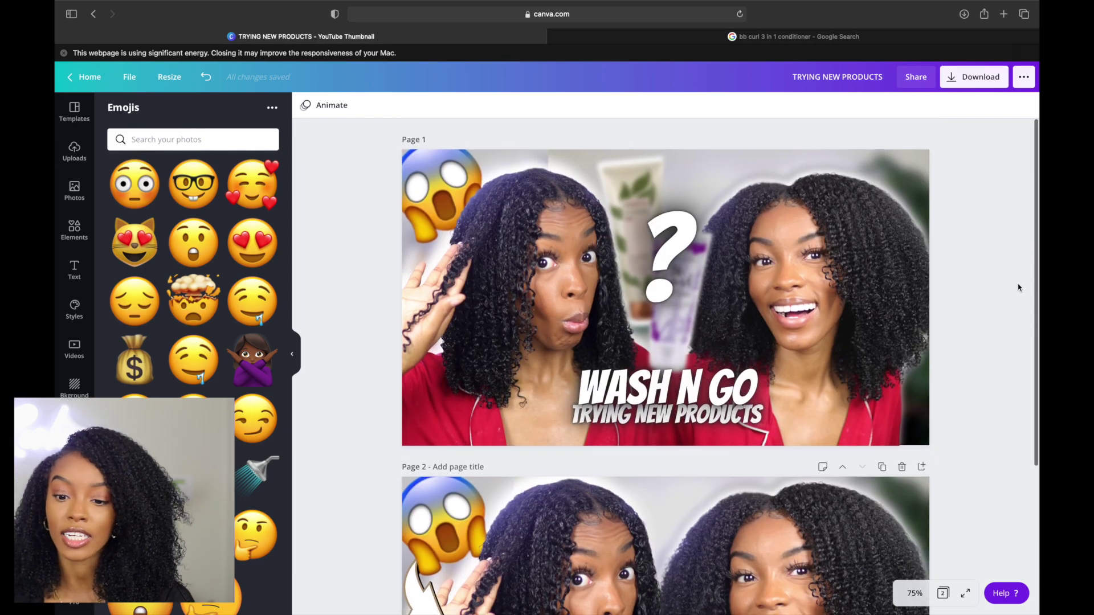
pyautogui.scroll(3, 1019, 288)
pyautogui.scroll(2, 1018, 288)
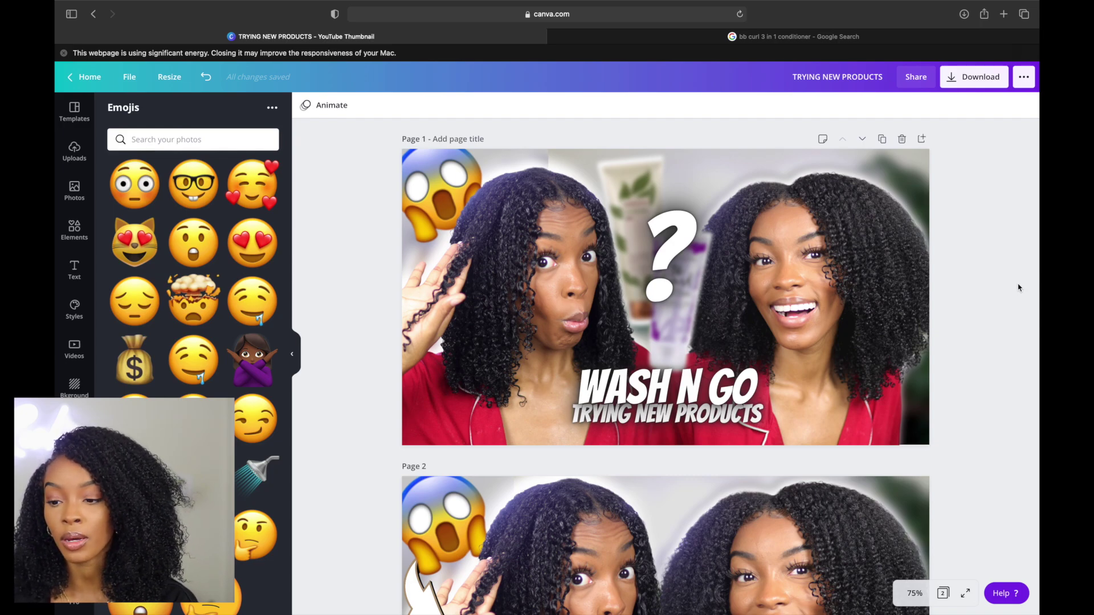
# Open the download options and choose only Page 2 for export.
pyautogui.click(973, 87)
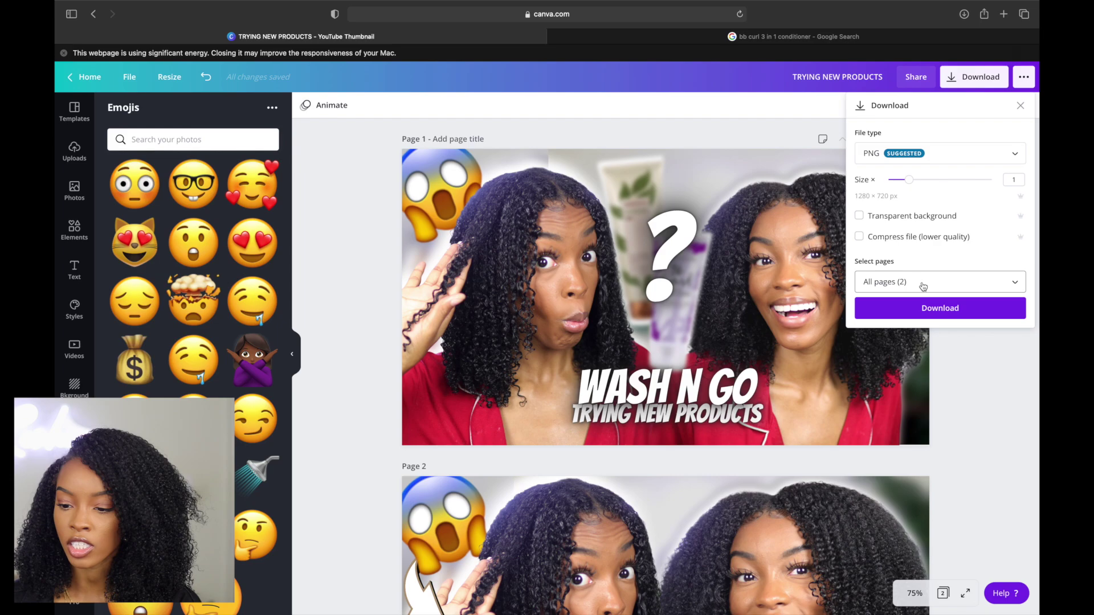
pyautogui.click(900, 281)
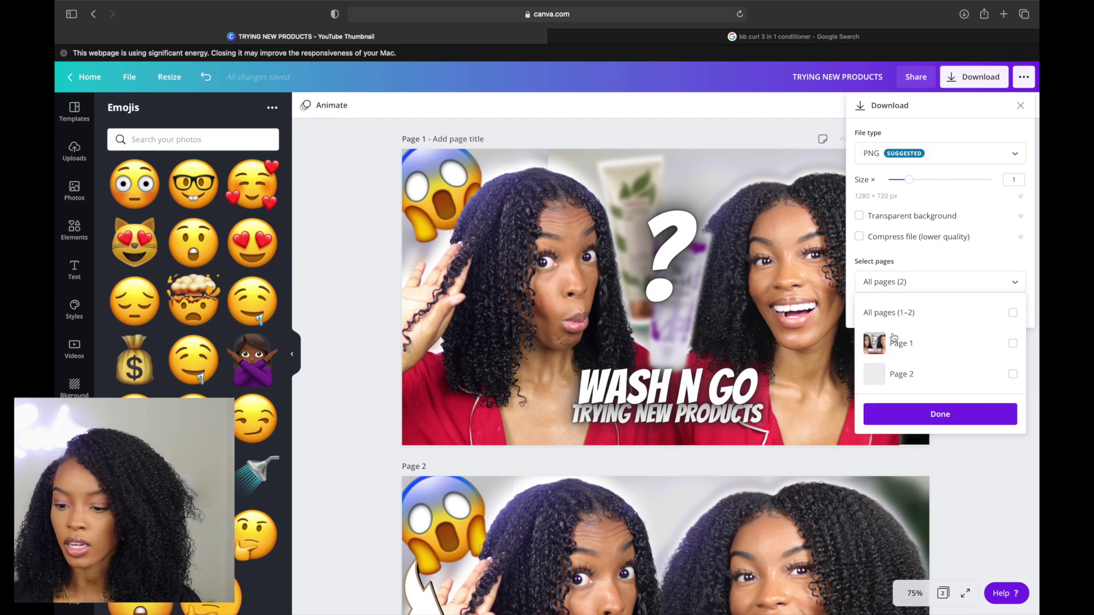
pyautogui.click(909, 383)
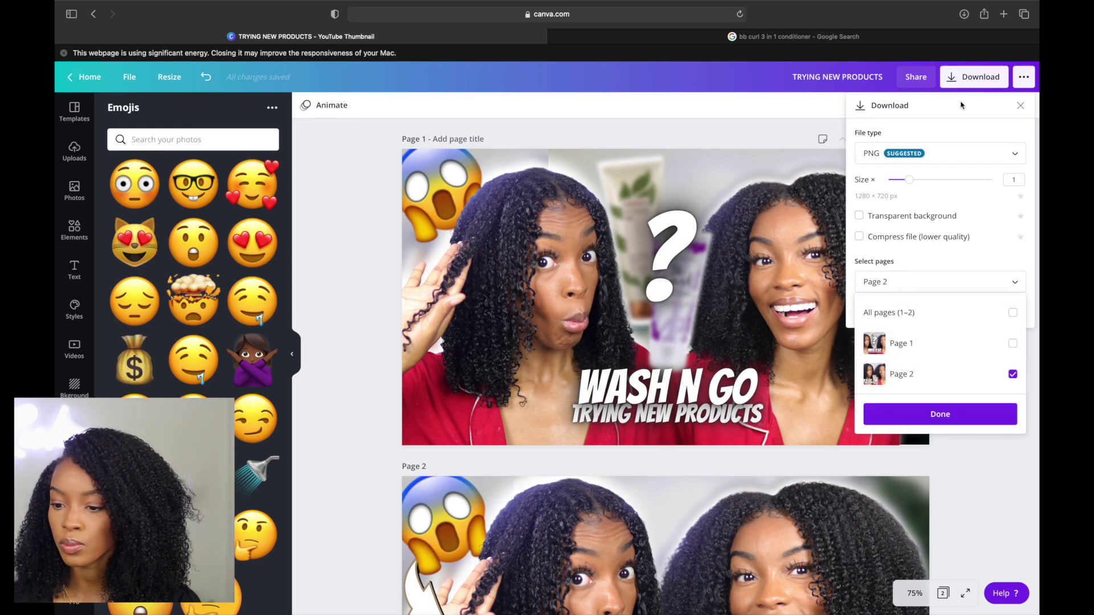
pyautogui.click(972, 261)
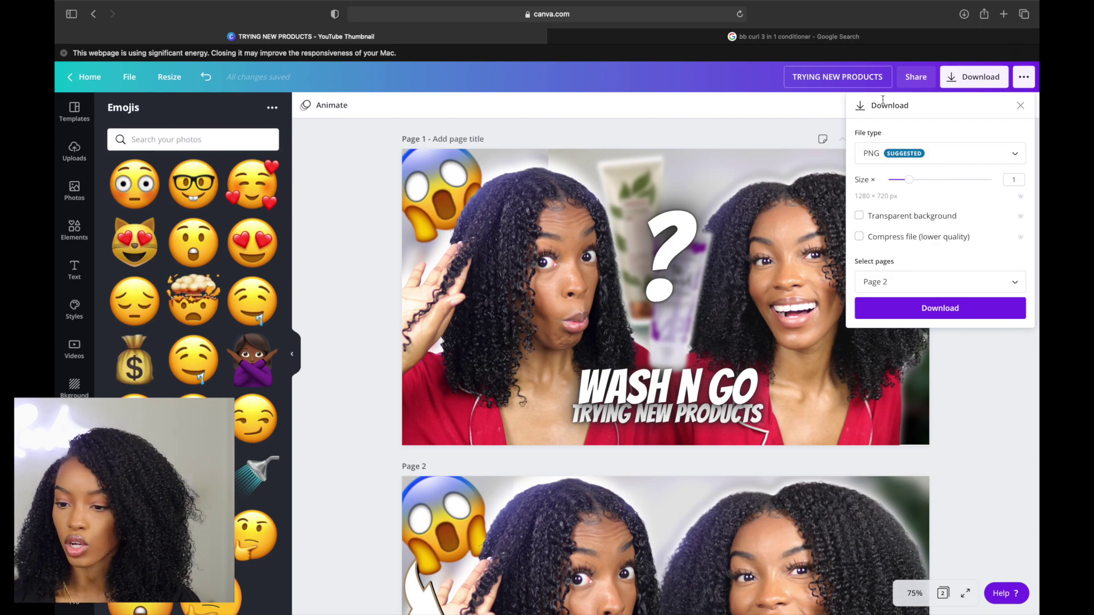
# Review the available download file types, keep PNG, close the download options and view the page 2 thumbnail.
pyautogui.click(918, 157)
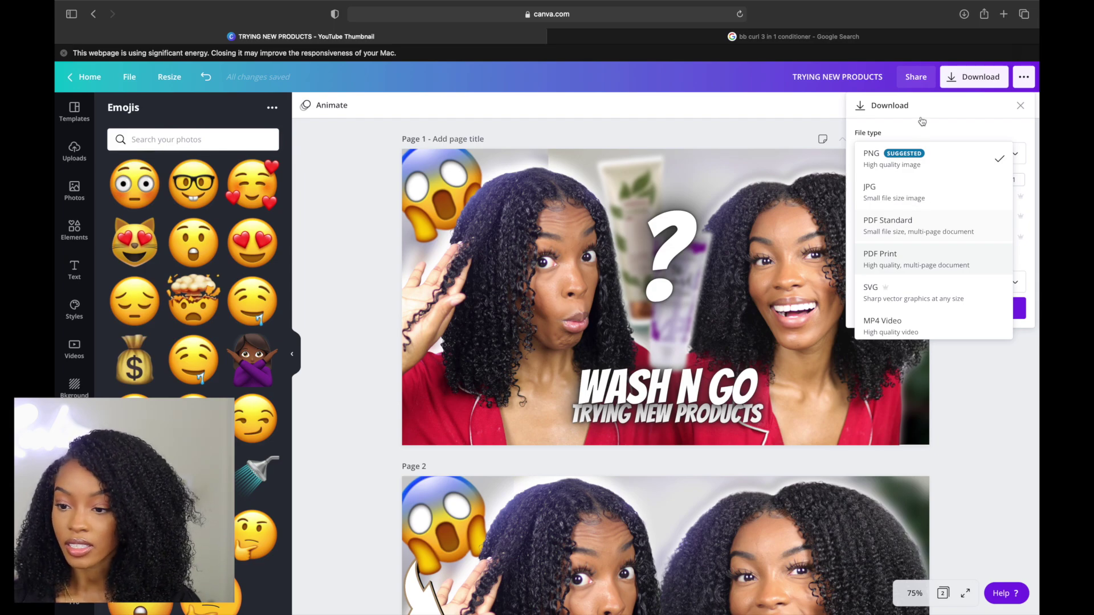
pyautogui.click(925, 135)
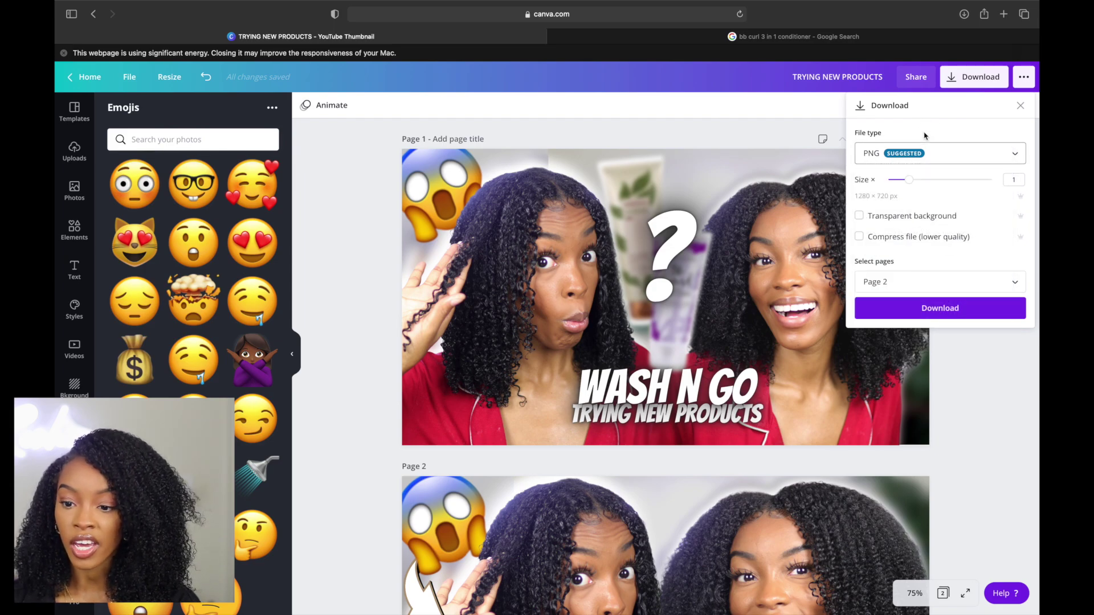
pyautogui.click(771, 141)
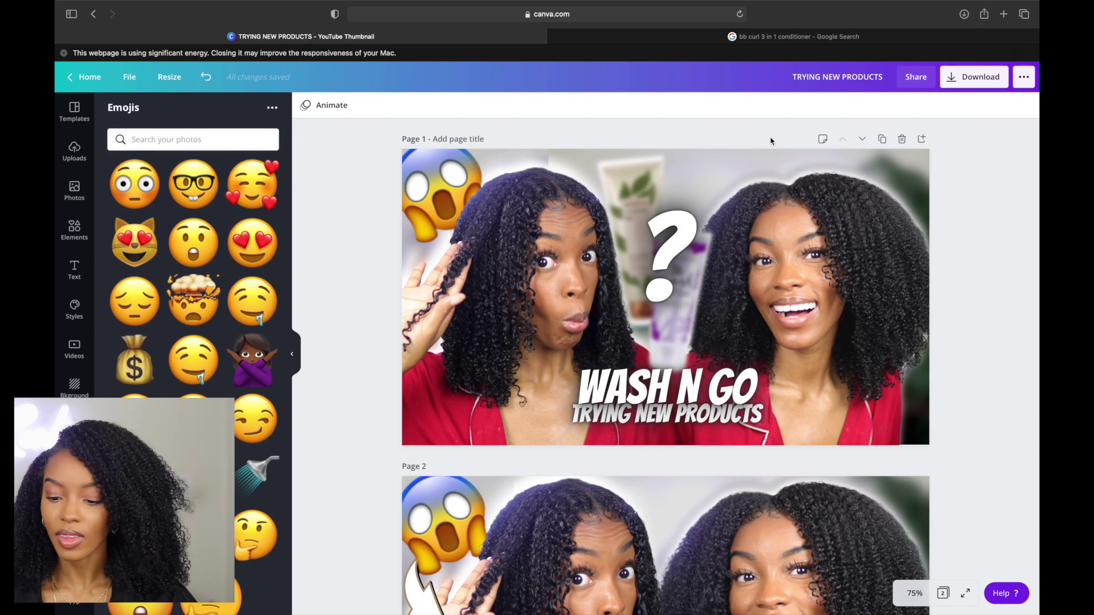
pyautogui.scroll(-5, 770, 141)
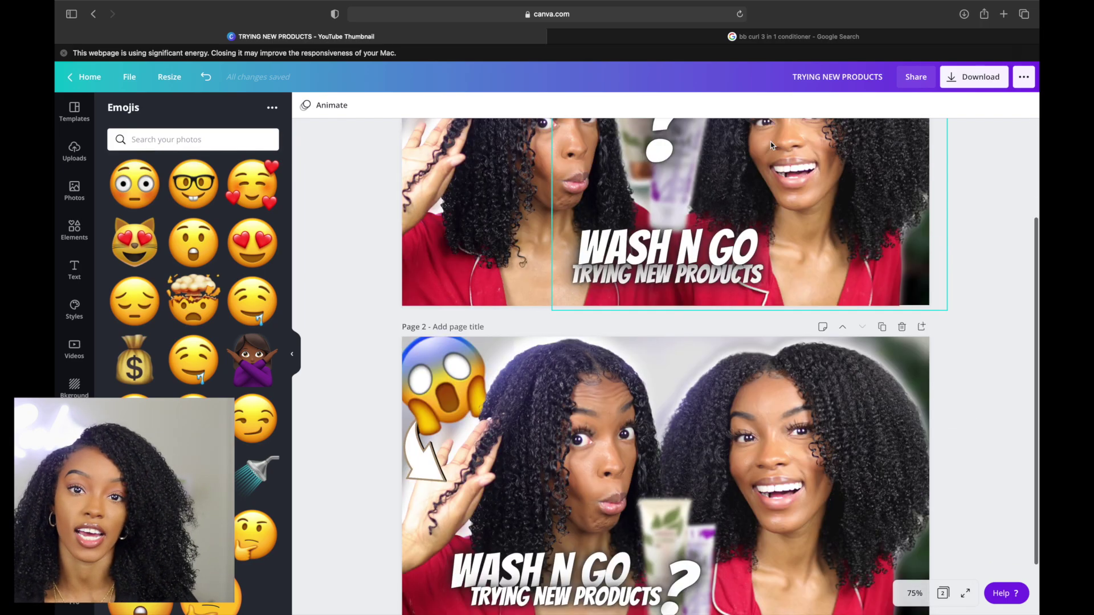